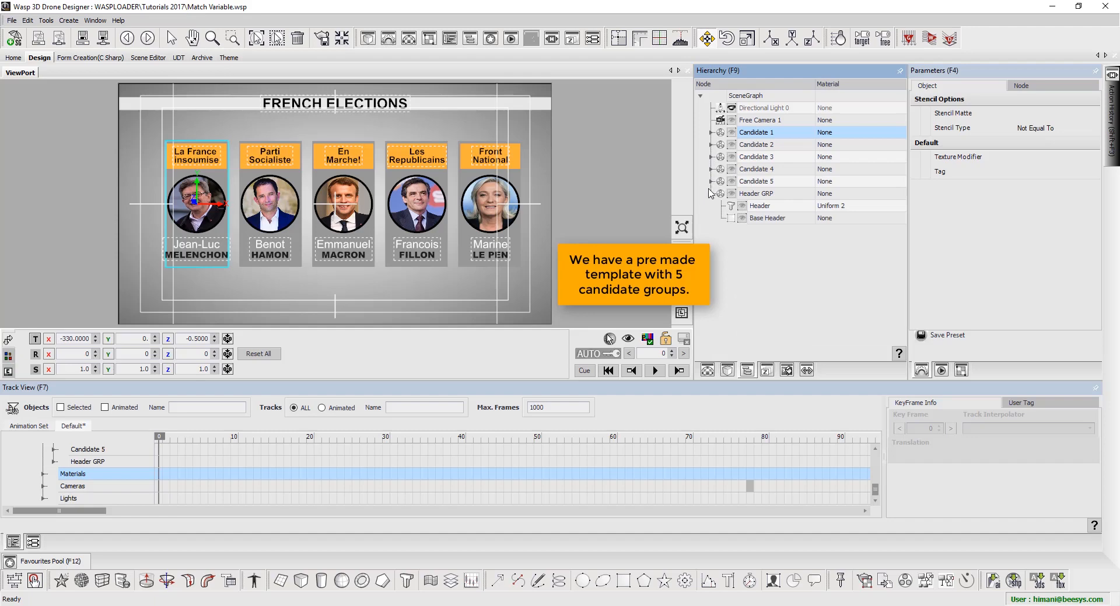
Create a local WInteger variable in the variable sheet and rename it Number
click(711, 194)
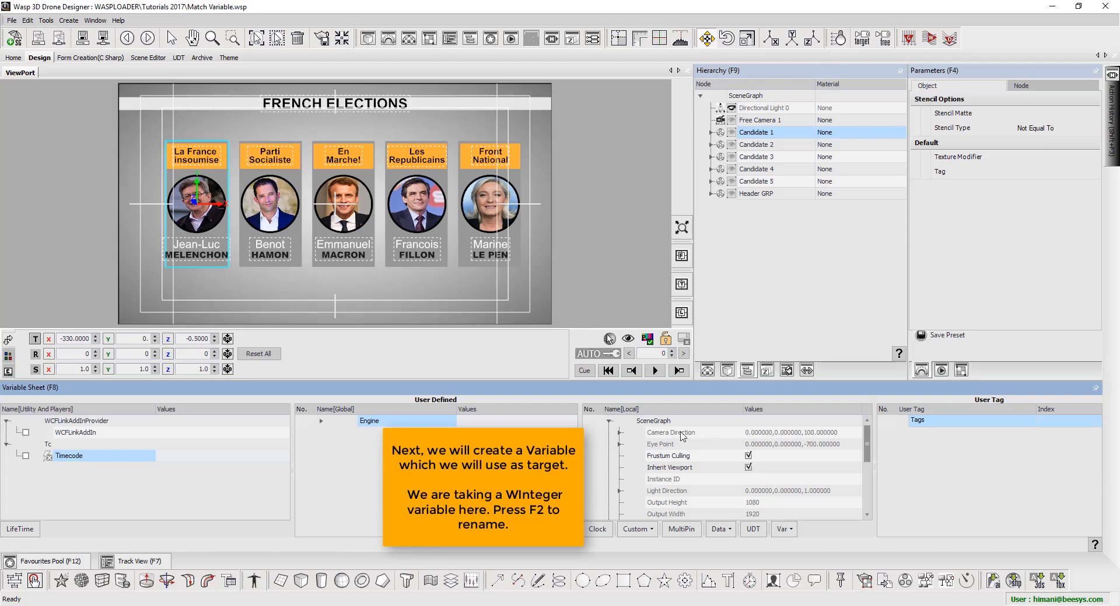
click(670, 419)
double_click(670, 418)
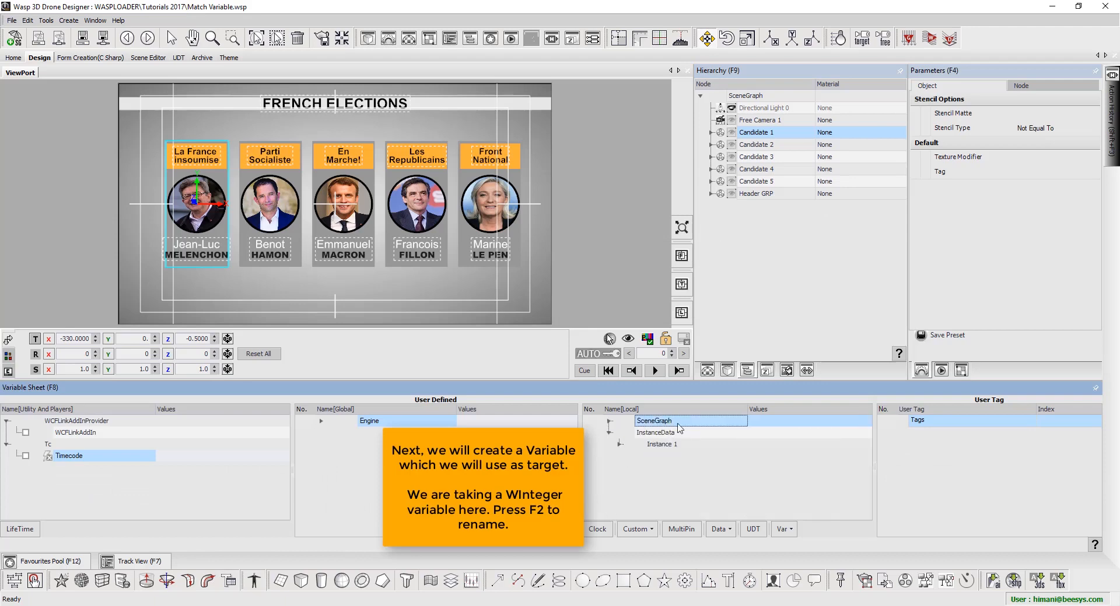
click(789, 535)
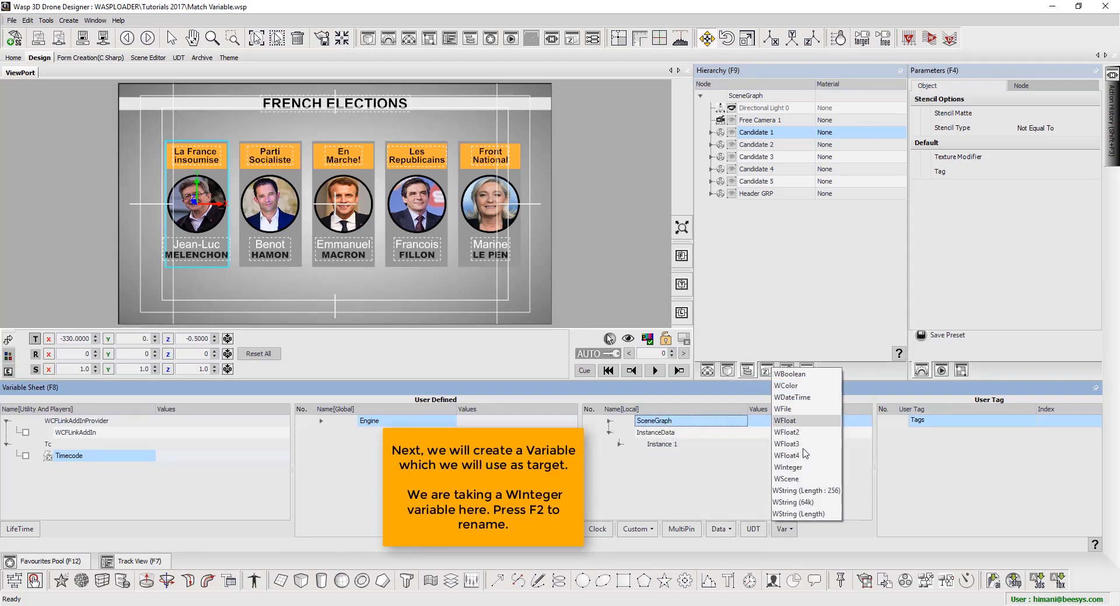
click(788, 468)
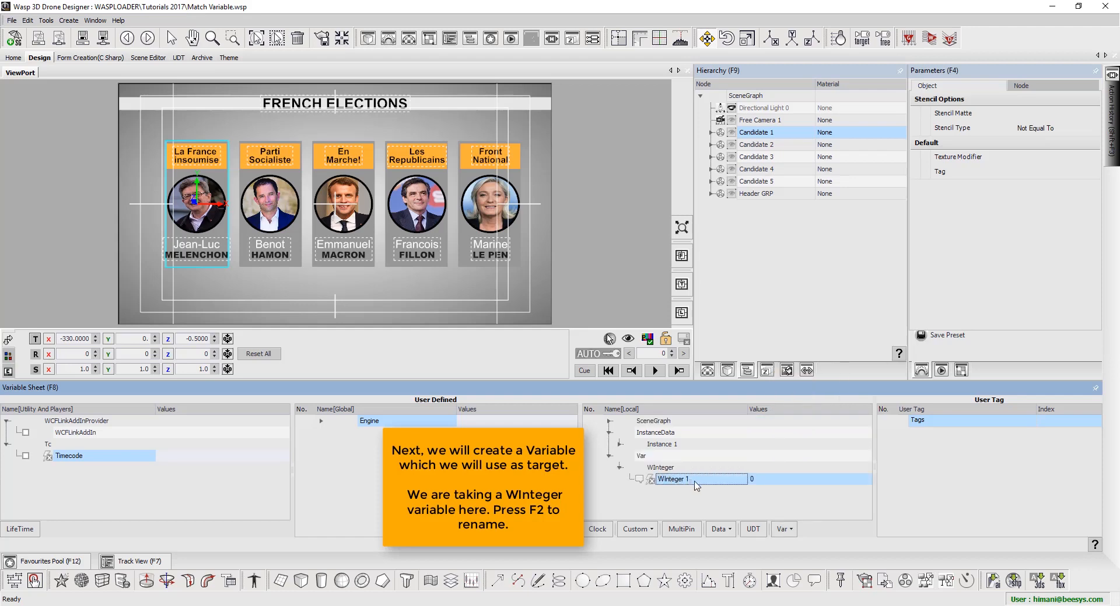
key(F2)
text(Number)
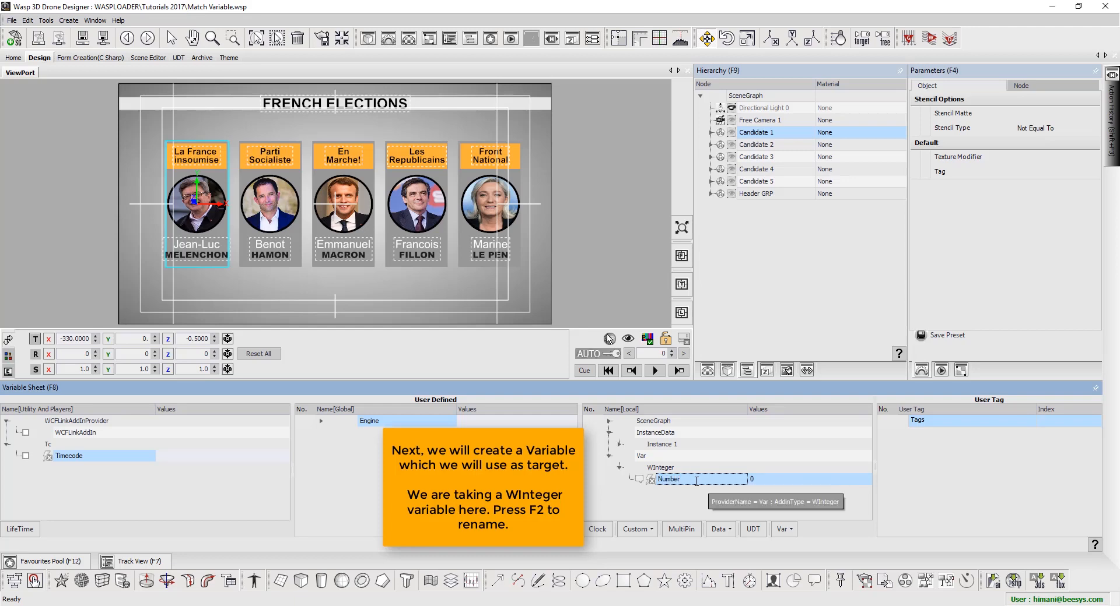
Create a new named action set called Match Case
click(807, 370)
right_click(722, 153)
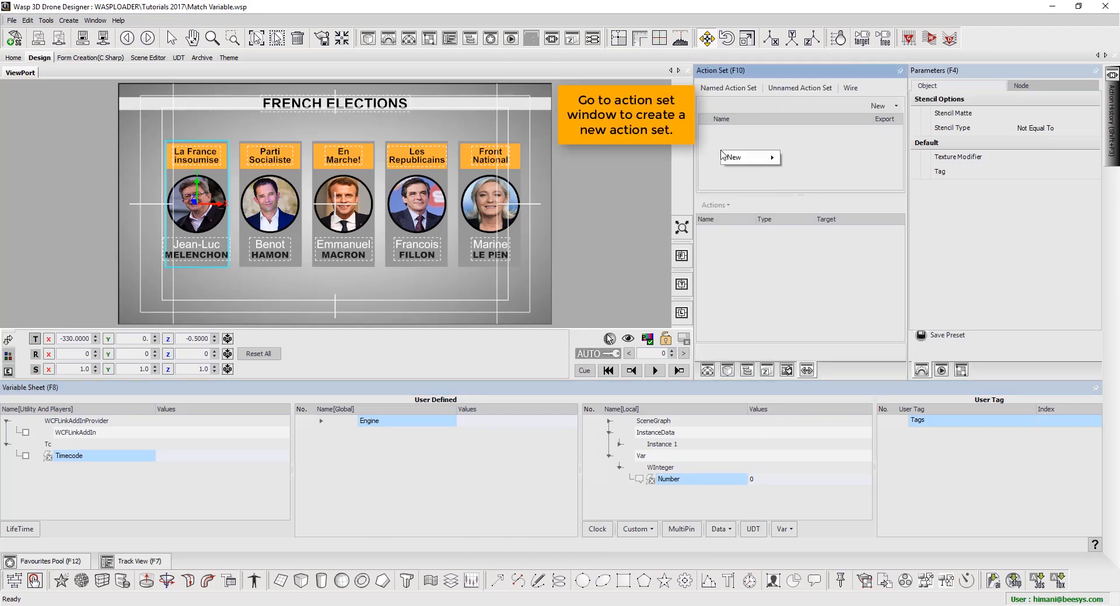
mouse_move(744, 161)
click(849, 164)
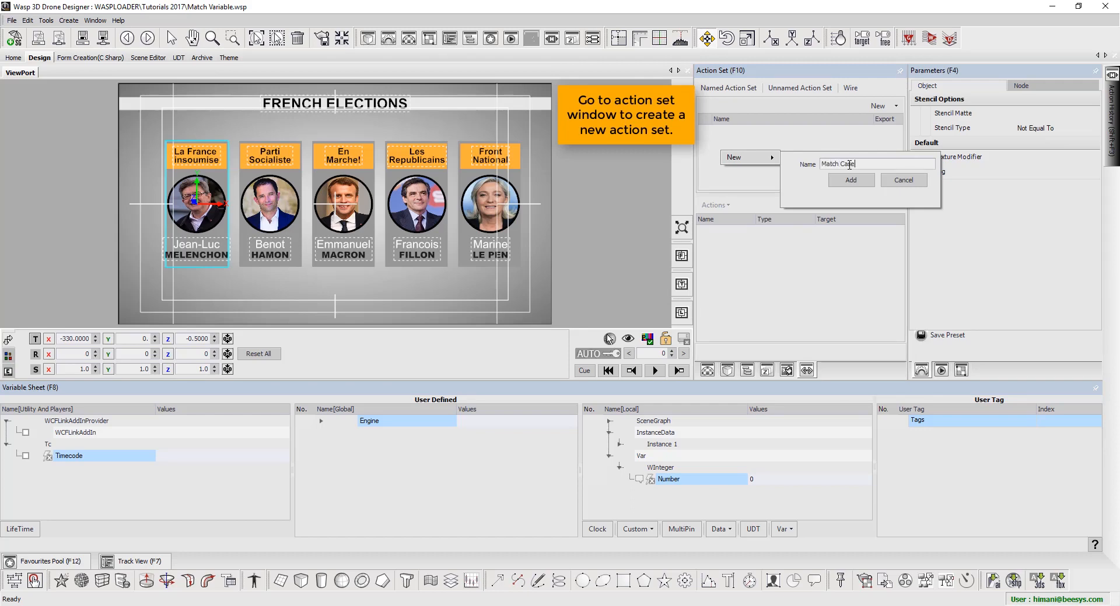
click(851, 179)
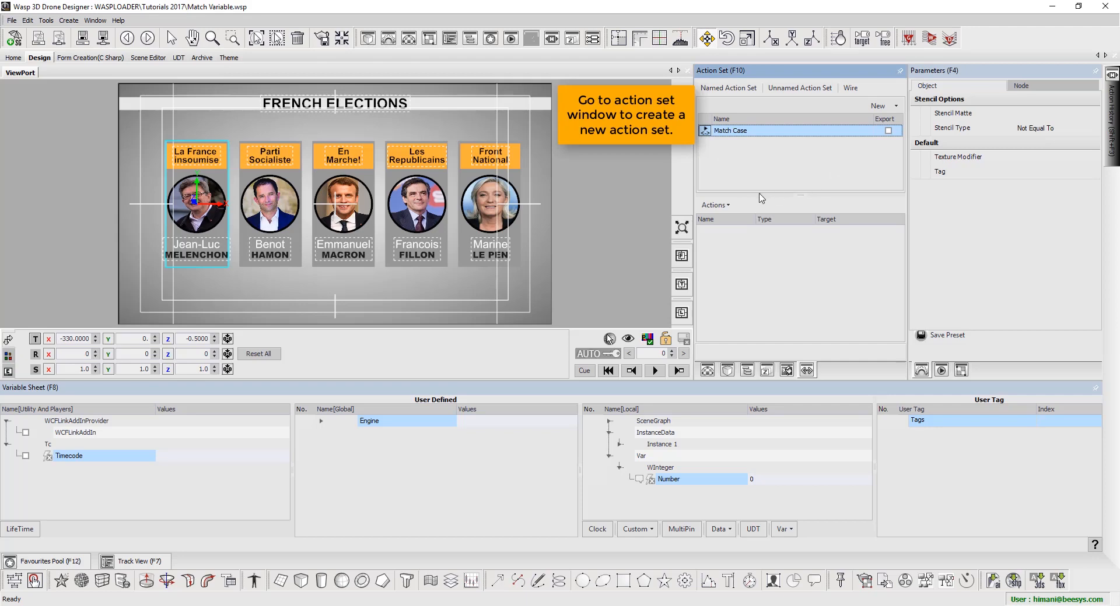
click(715, 205)
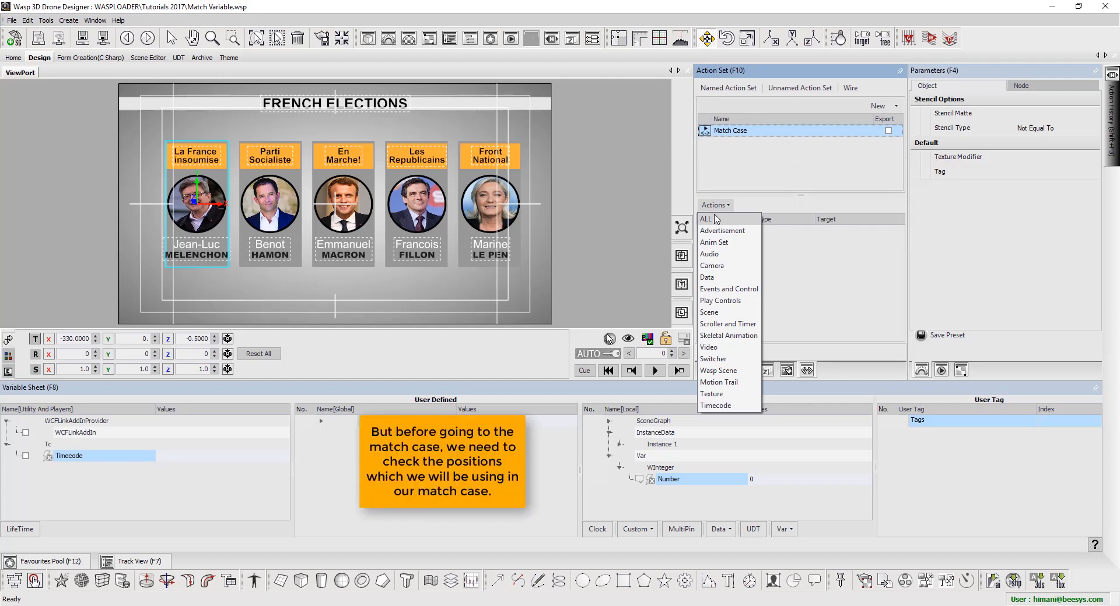
click(716, 219)
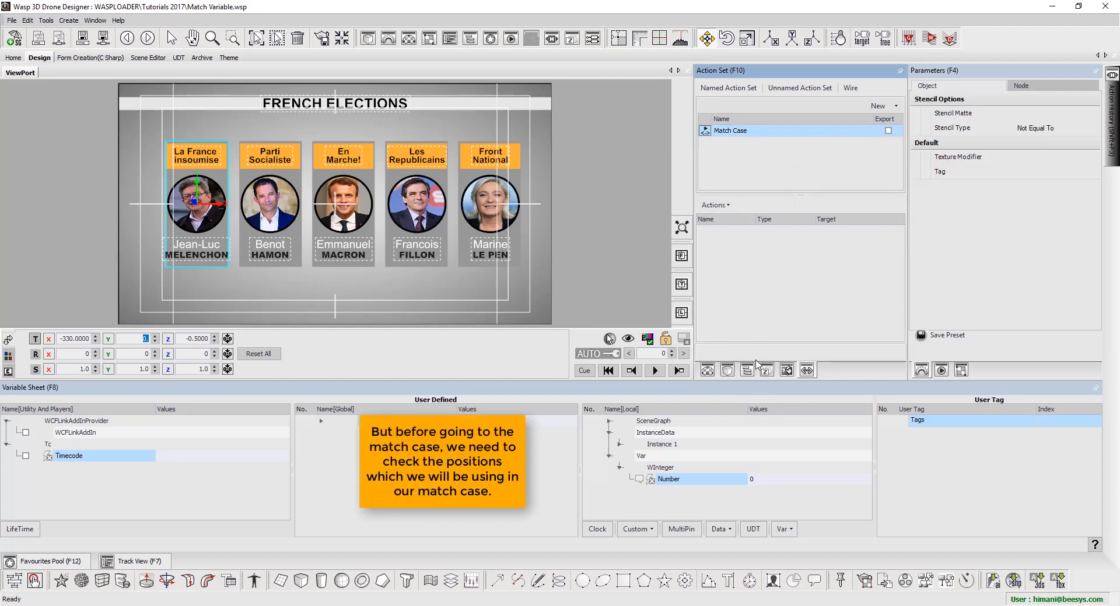
Group the nodes Candidate 1 through Candidate 5 into a single group in the scene hierarchy
click(746, 371)
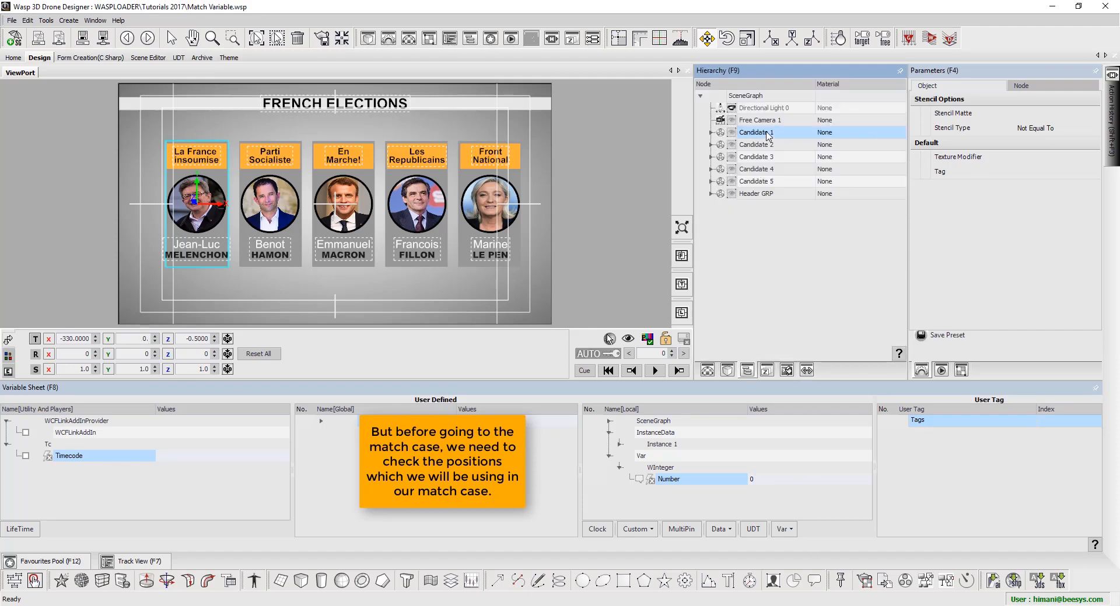
click(766, 144)
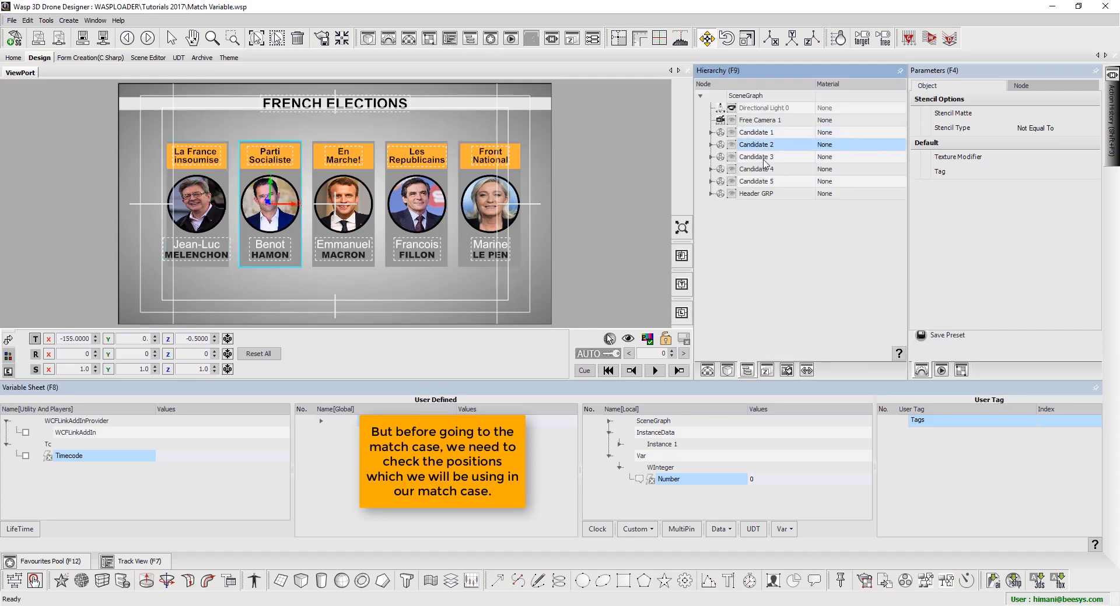
click(765, 157)
click(765, 171)
ctrl+click(767, 181)
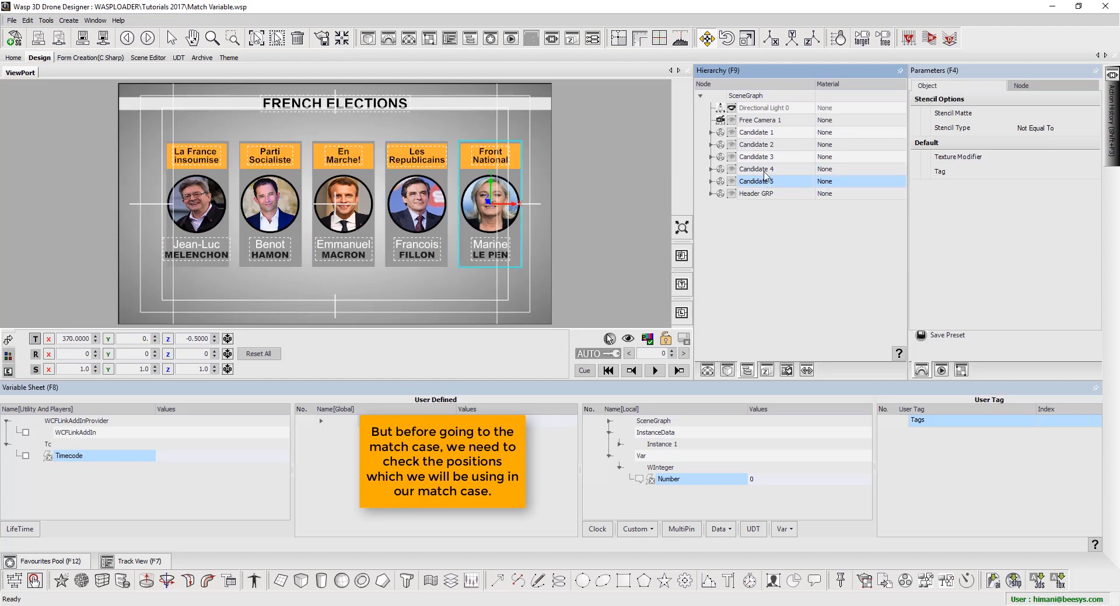
ctrl+click(766, 156)
ctrl+click(764, 146)
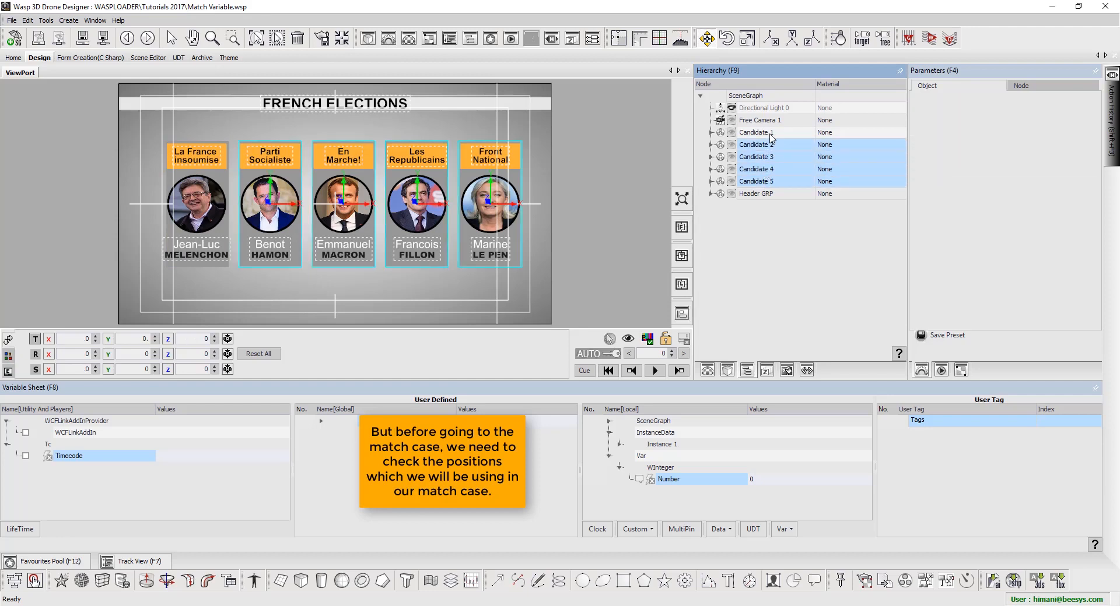
ctrl+click(770, 134)
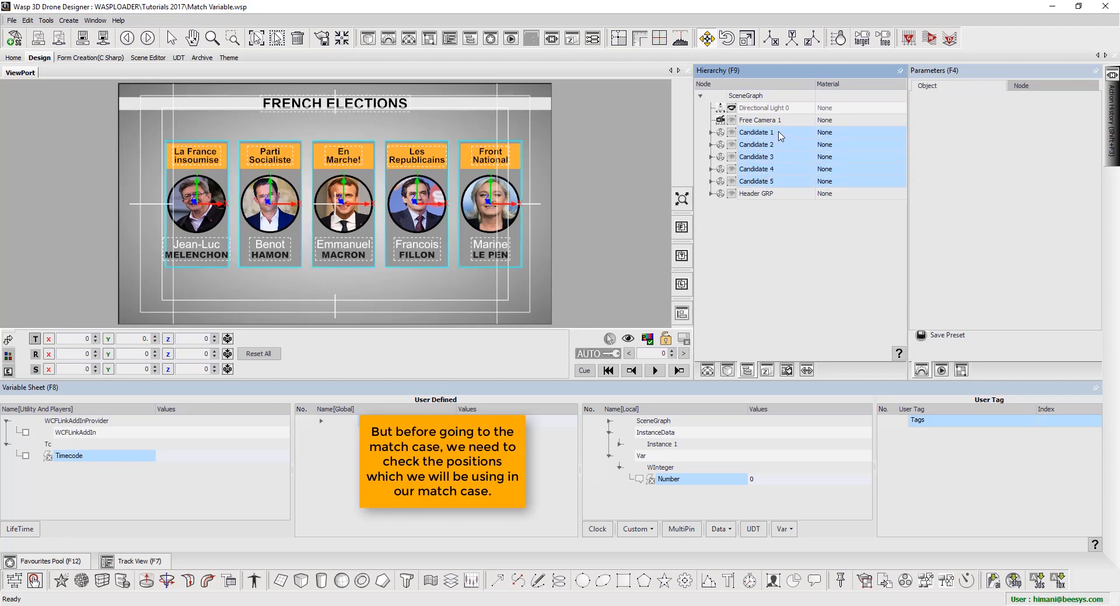
key(ctrl+g)
Rename the new parent group of the candidates to Candidate Main GRP
click(779, 146)
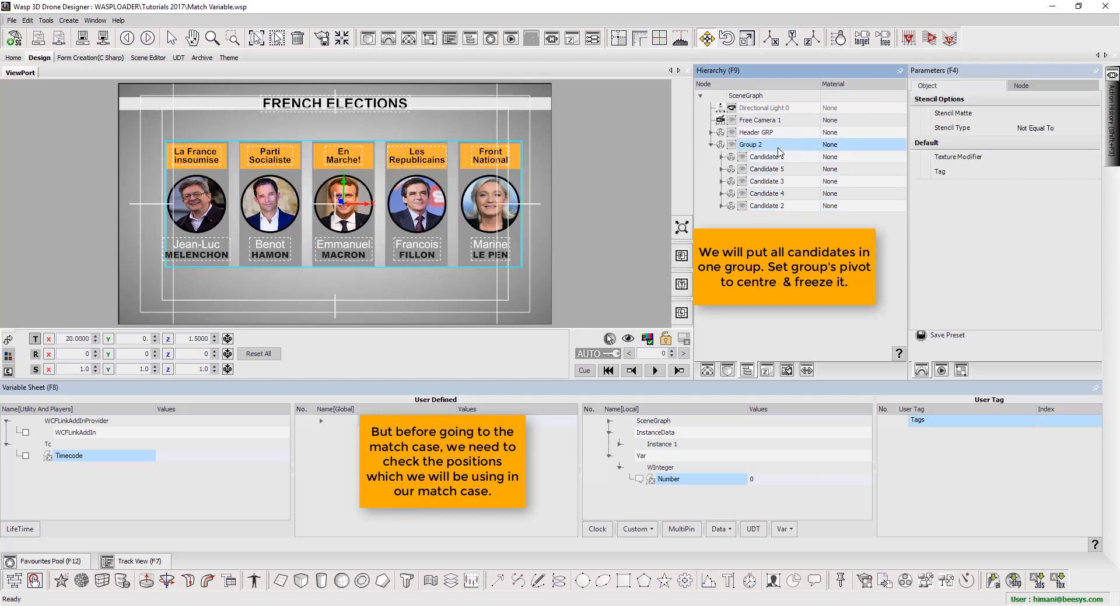
key(ctrl+a)
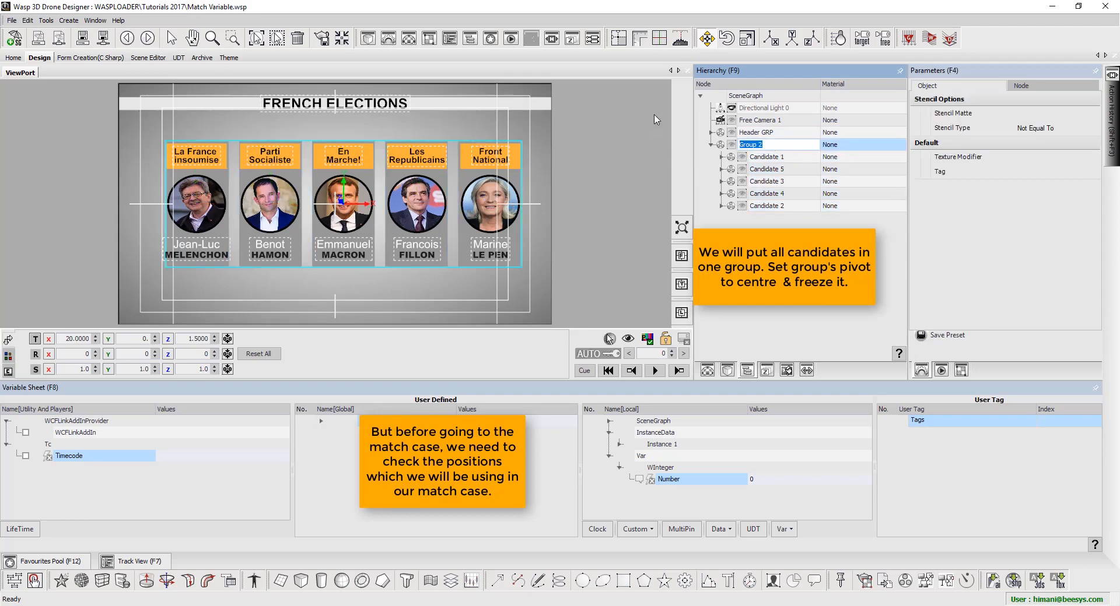
text(Candidate Main GRP)
key(Return)
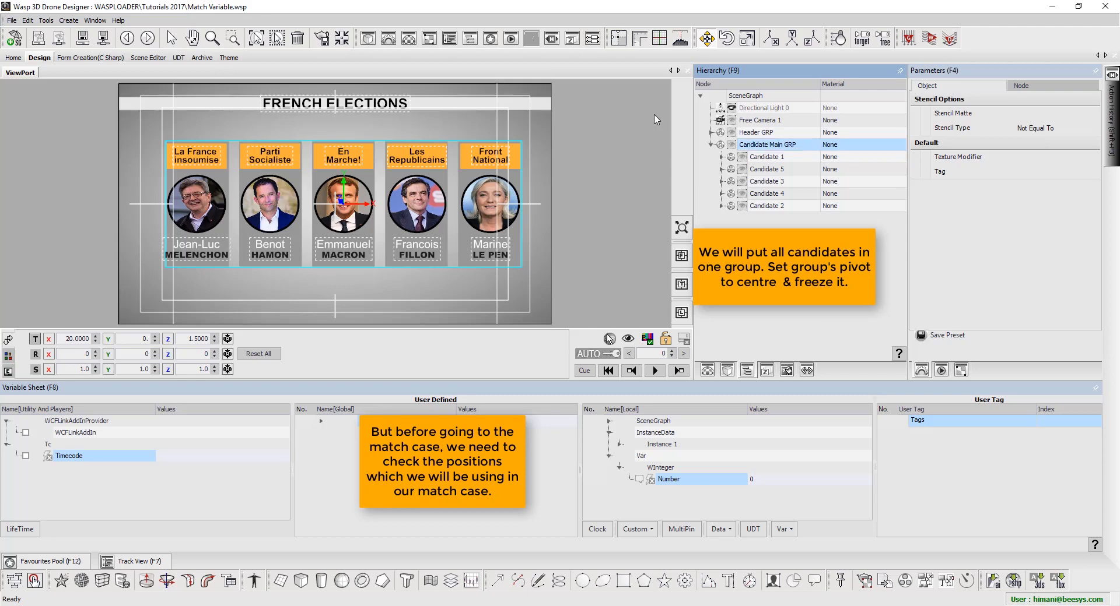
Set the pivot of Candidate Main GRP to the centre on all three axes and freeze the group pivot
click(1020, 86)
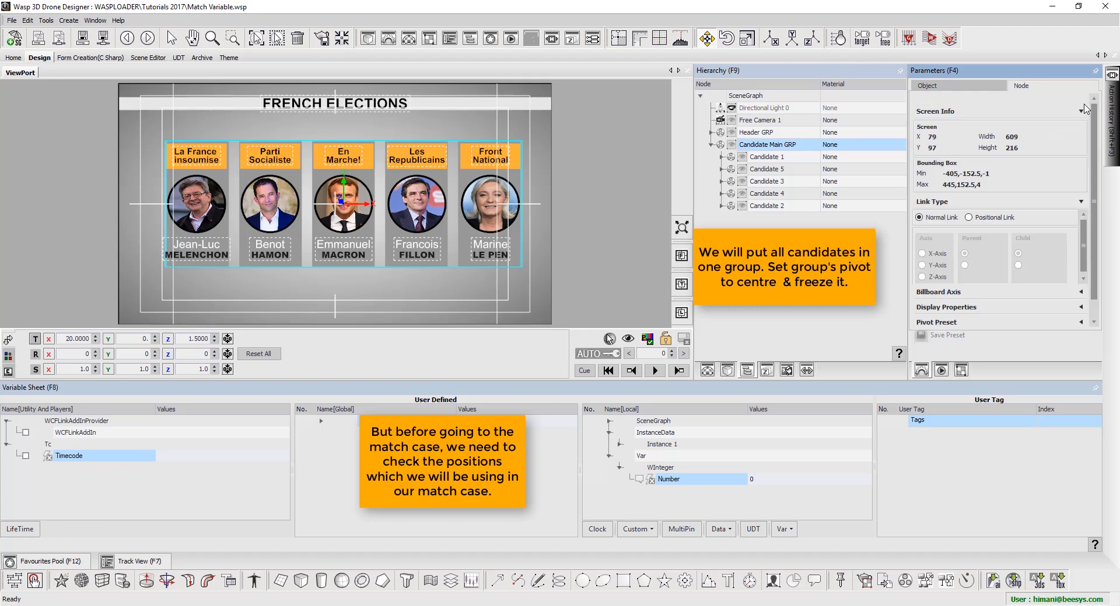
scroll(1086, 257, down, 1)
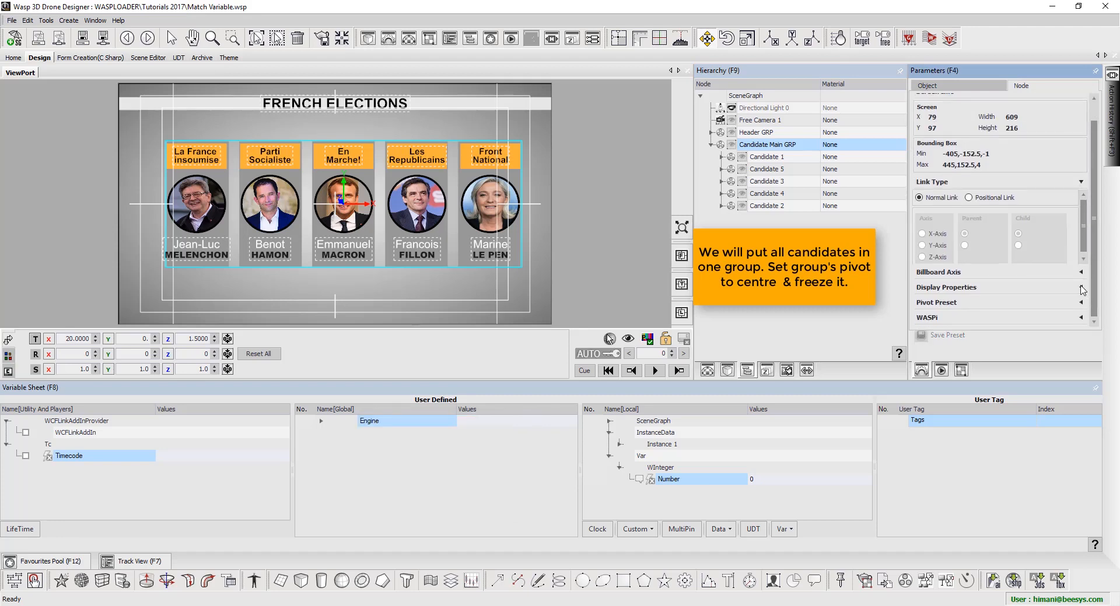
click(1081, 289)
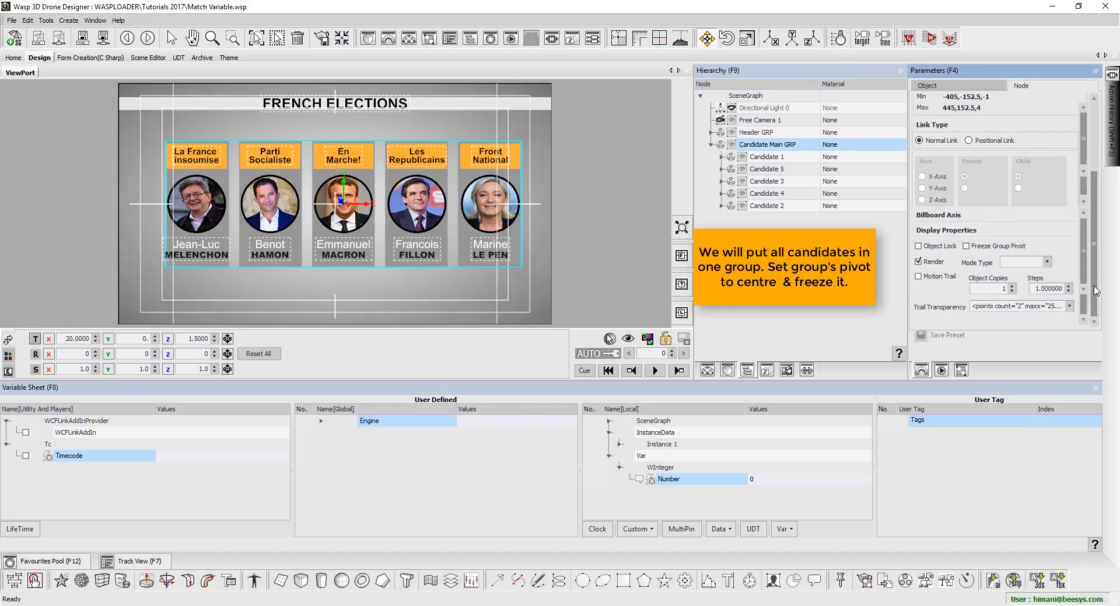
scroll(1094, 317, down, 1)
click(1080, 302)
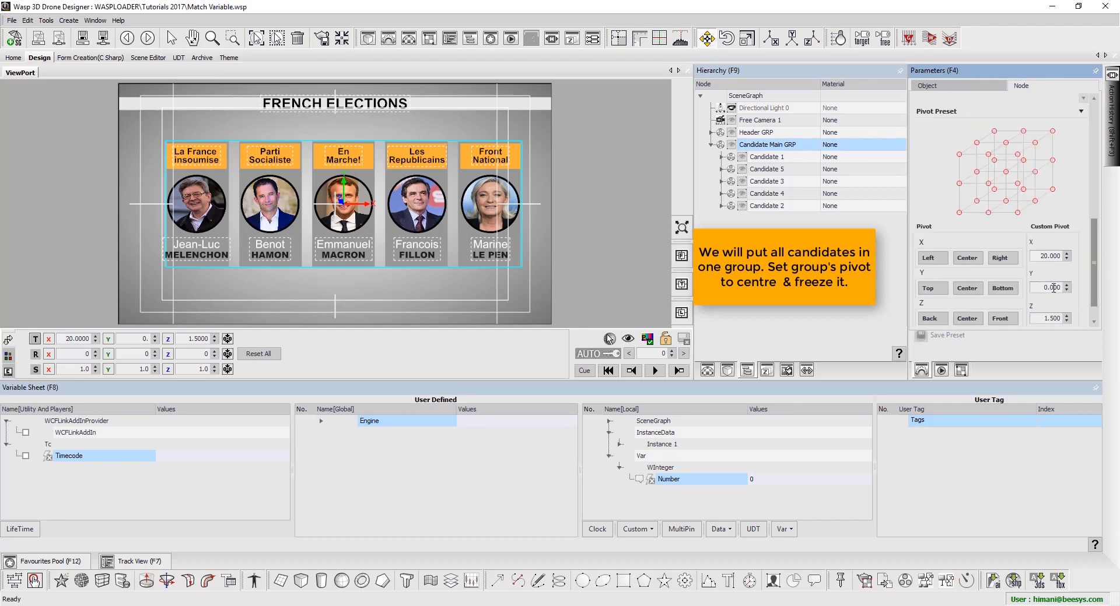
click(1006, 171)
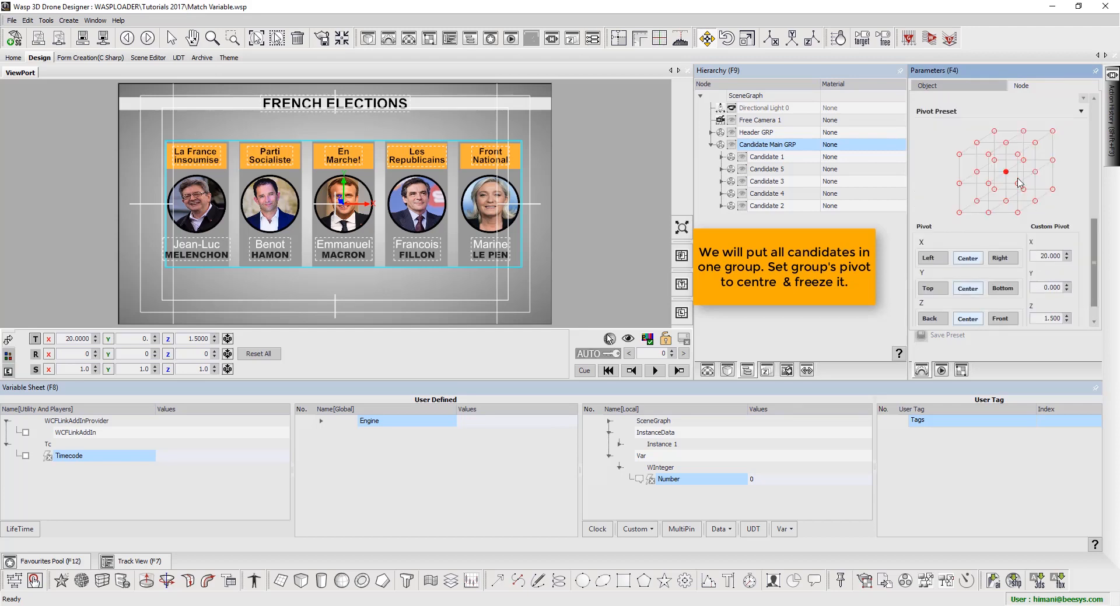
drag(1093, 253, 1094, 187)
click(997, 191)
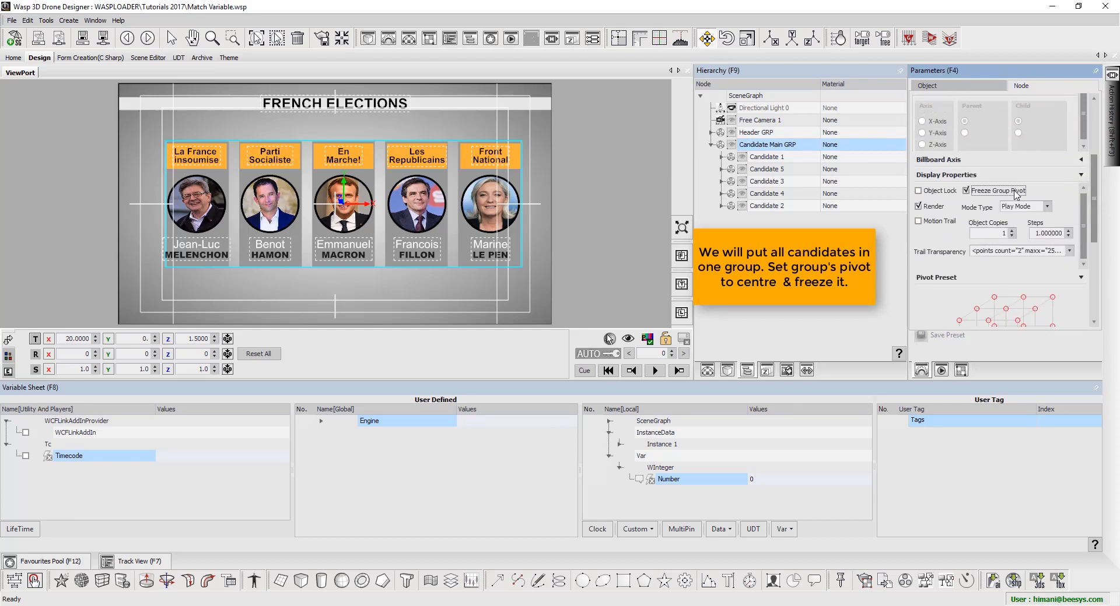
Set the X translation of Candidate Main GRP to 0
click(782, 147)
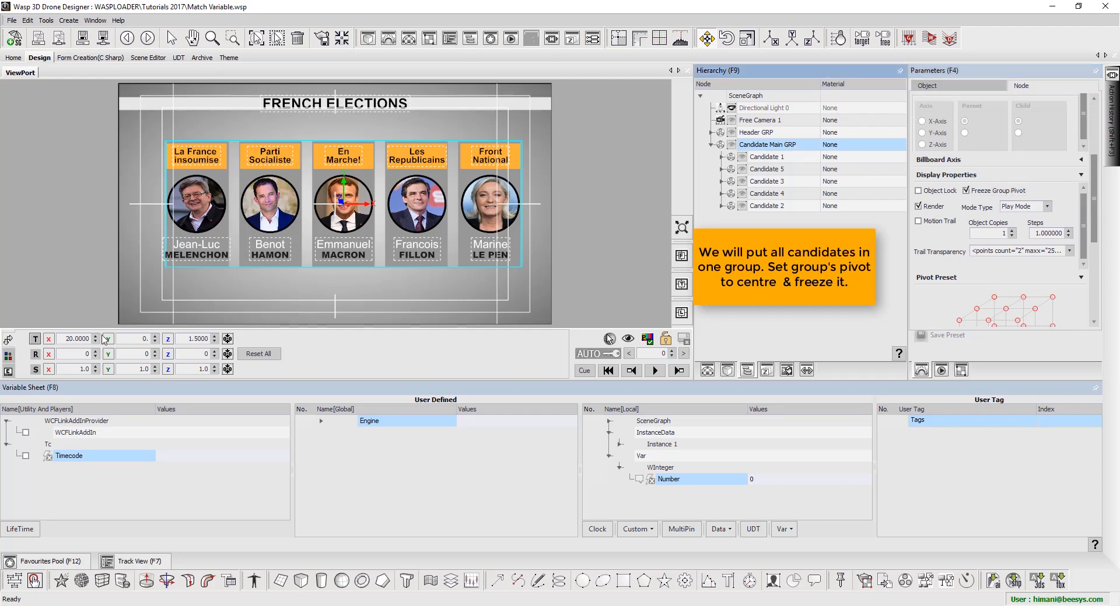
double_click(77, 339)
text(0)
key(Tab)
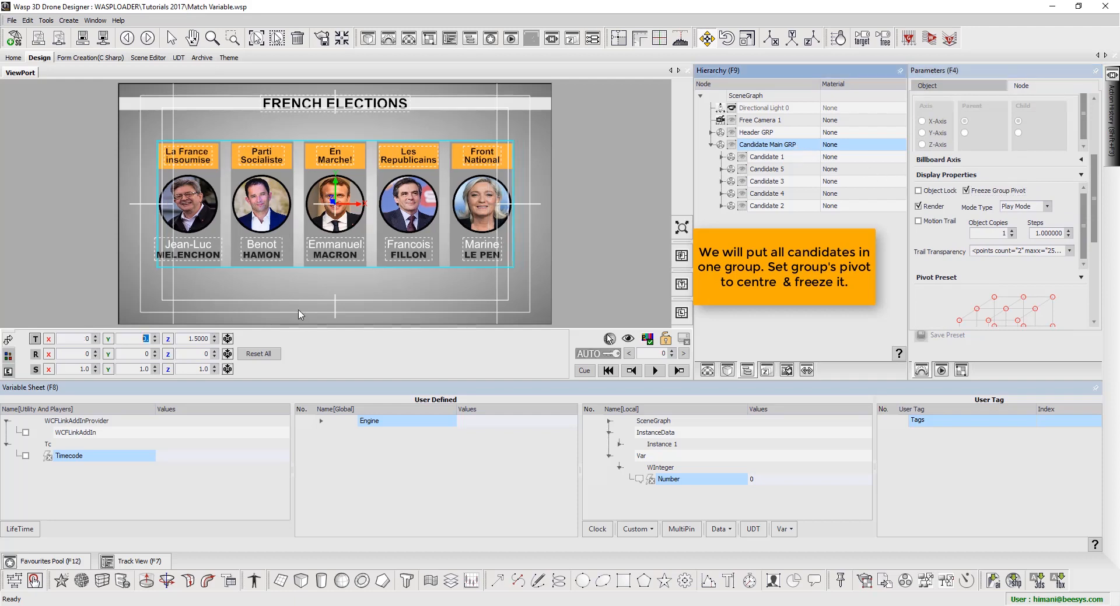
text(0.)
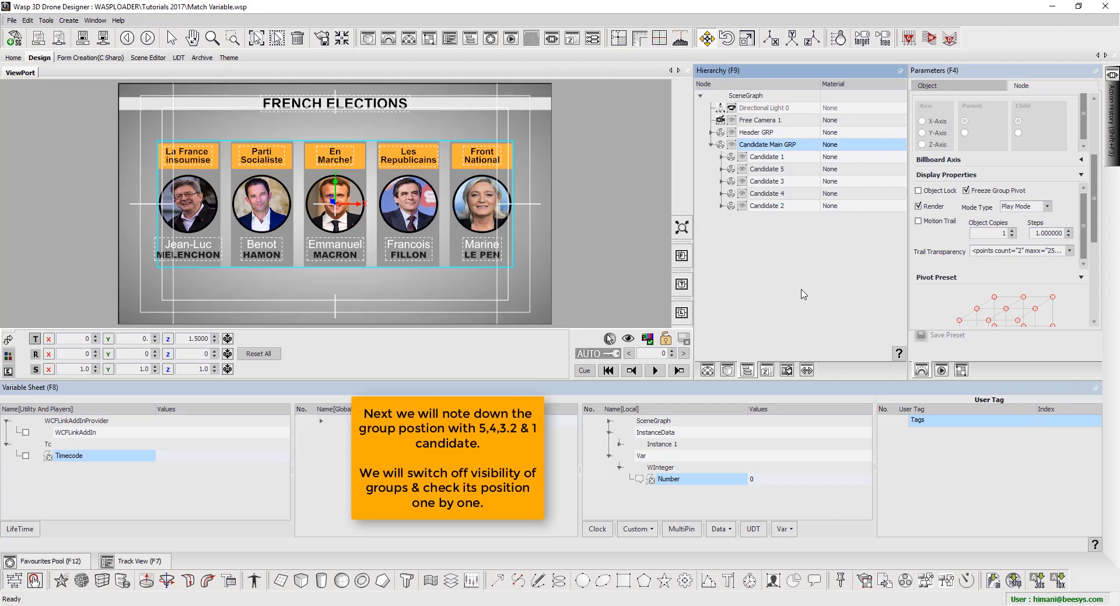
Switch off the visibility of Candidate 5 inside Candidate Main GRP
click(956, 87)
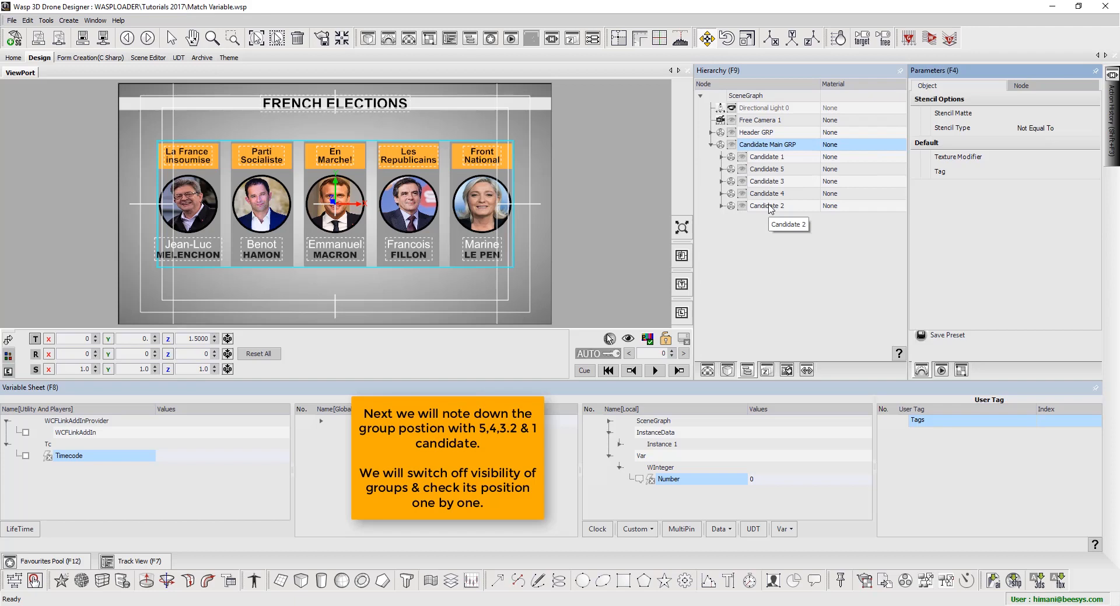
click(742, 171)
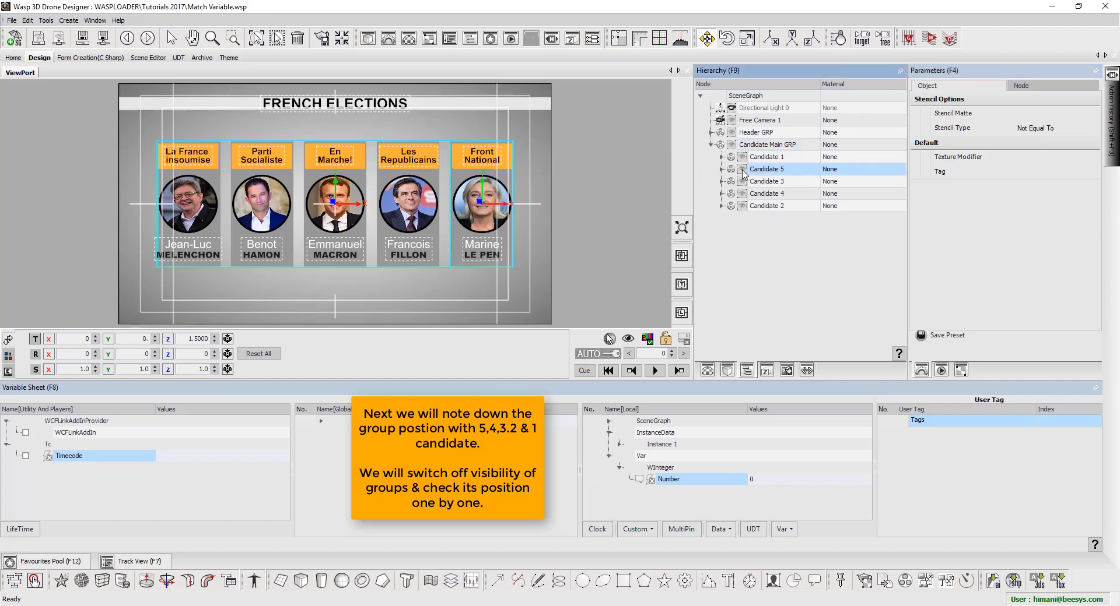
click(742, 169)
Shift Candidate Main GRP horizontally to centre the four visible candidates, setting its X translation to 100
click(765, 146)
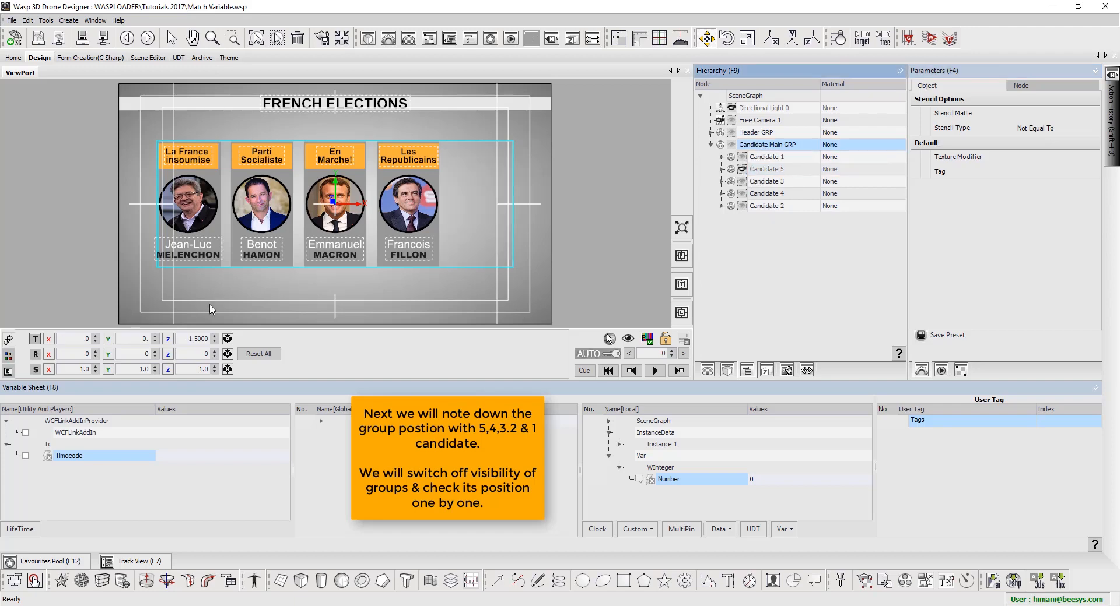
drag(74, 340, 163, 350)
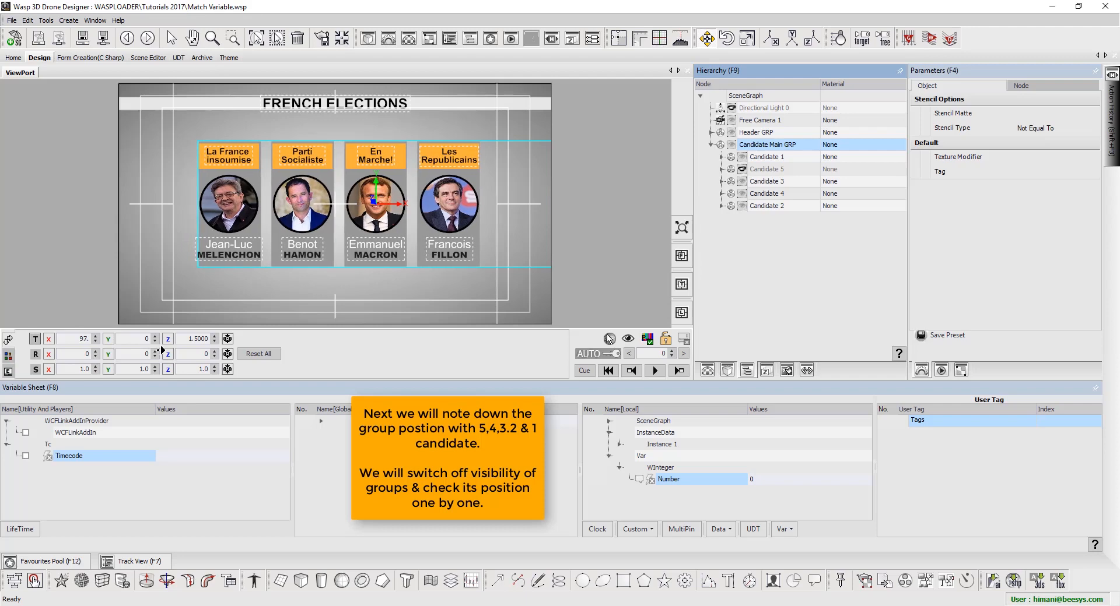
double_click(83, 338)
text(100)
key(Return)
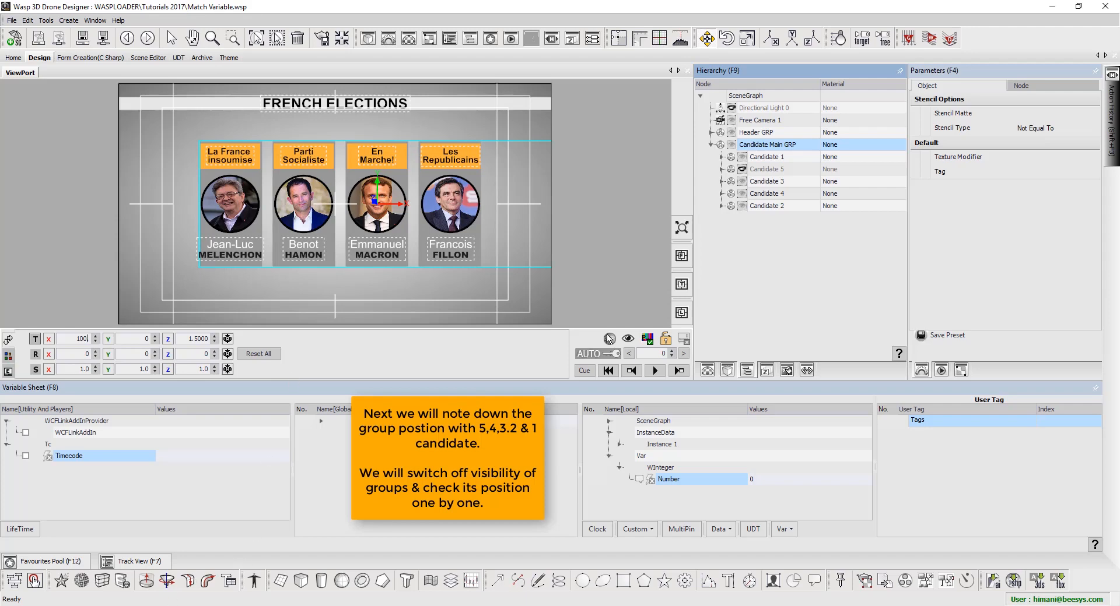
Search the system for Notepad and open an empty document for noting the group positions
key(super)
text(n)
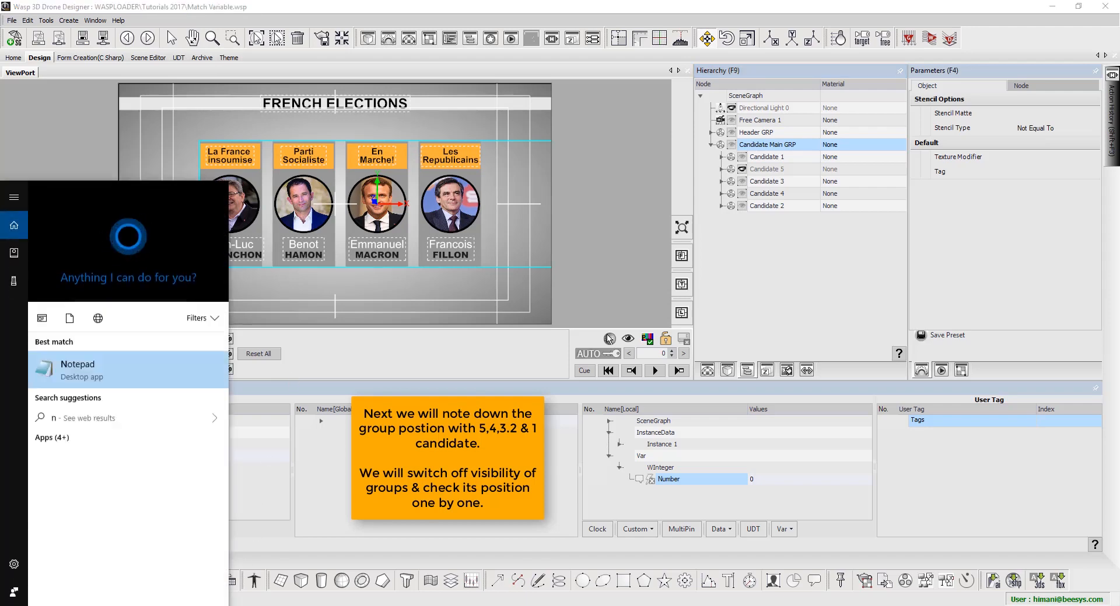
text(otepad)
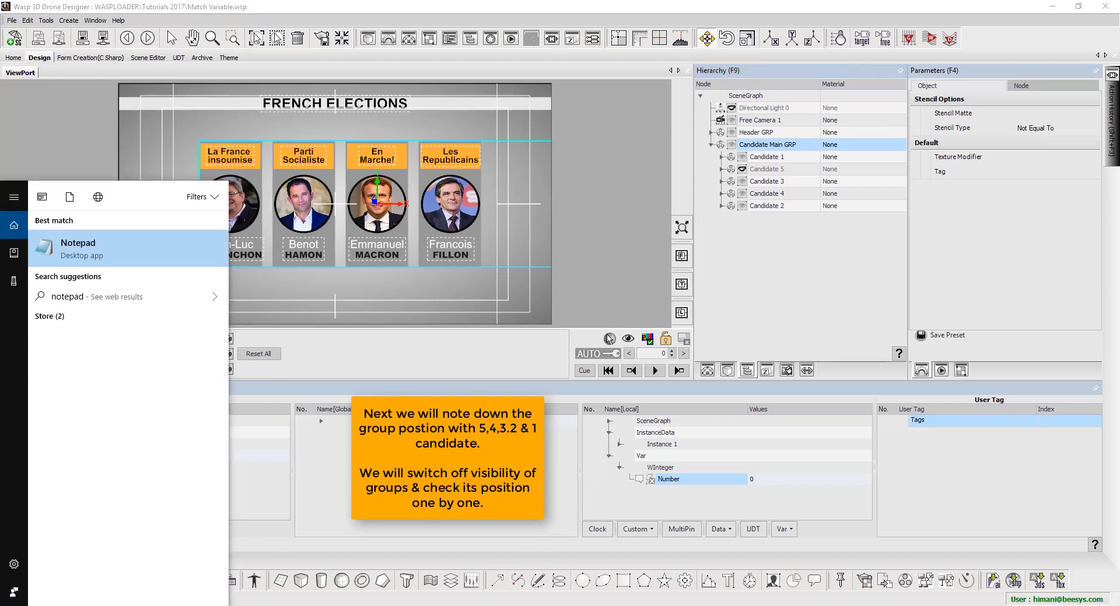
key(Return)
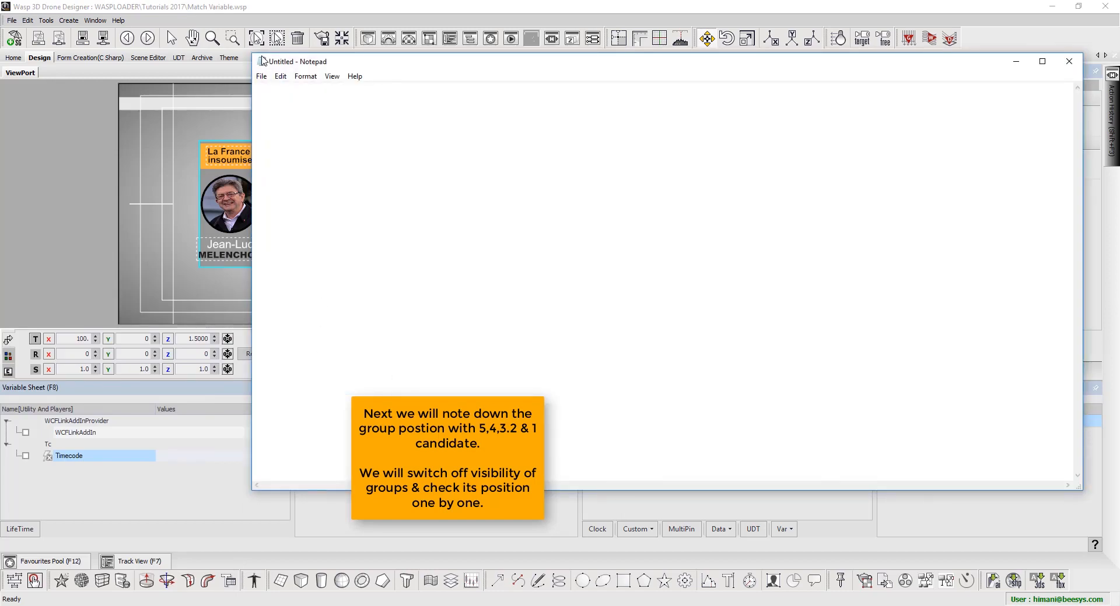
Shrink the Notepad window, record the positions "5 - 0,0,0" and "4- 100,0,0", and start a line for 3
drag(262, 56, 754, 310)
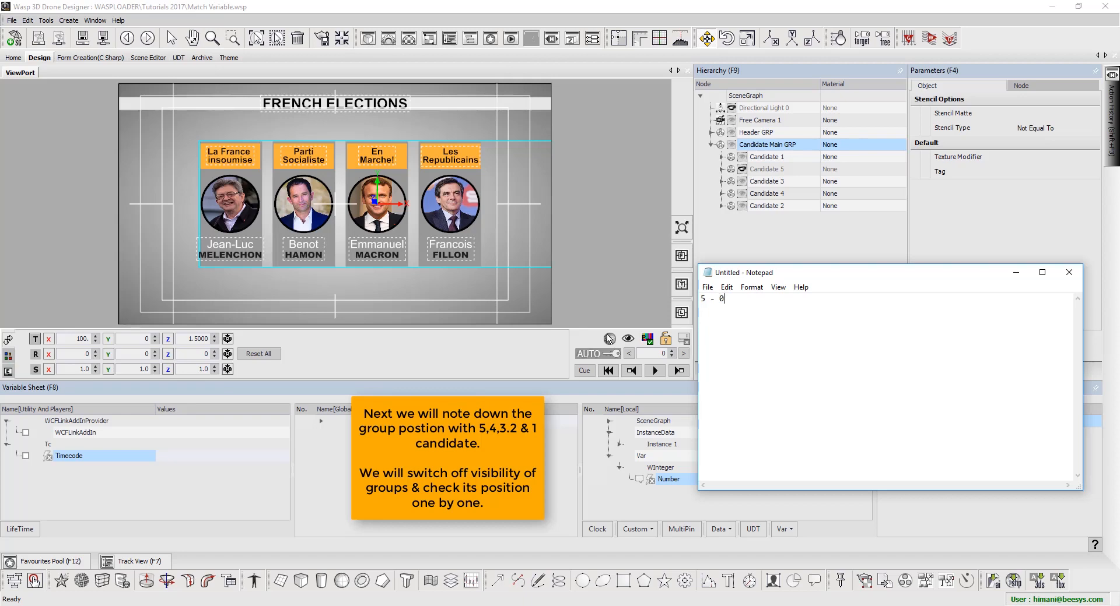
text(,0,0)
key(Return)
text(4- 100,00)
key(BackSpace)
text(,0 )
text(3)
Back in Wasp 3D Drone Designer, hide Candidate 4 and set Candidate Main GRP's X translation to 180
click(790, 217)
click(742, 194)
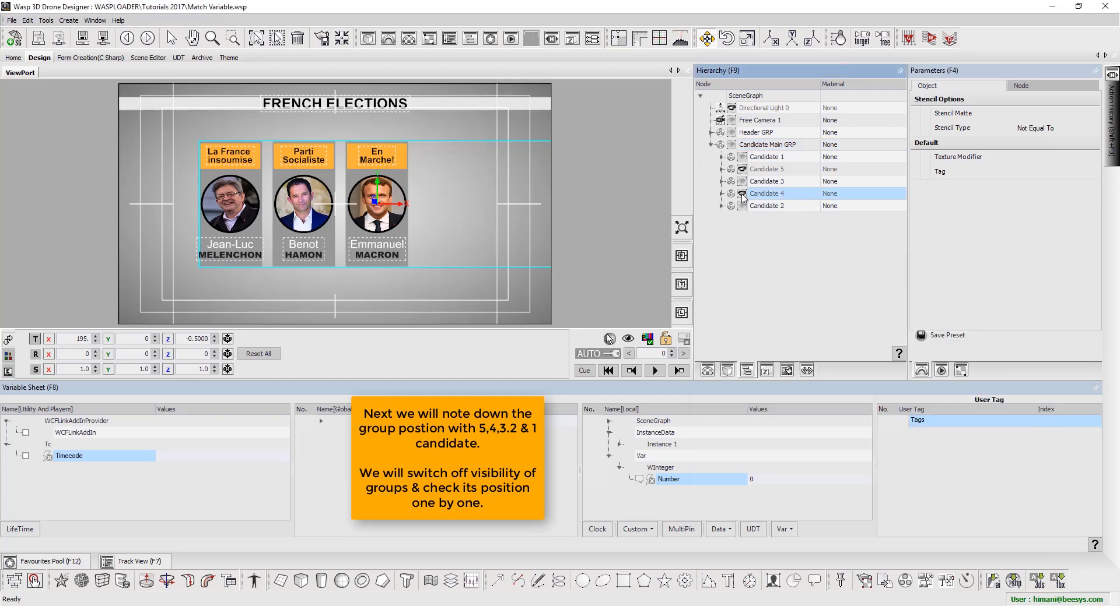
click(792, 145)
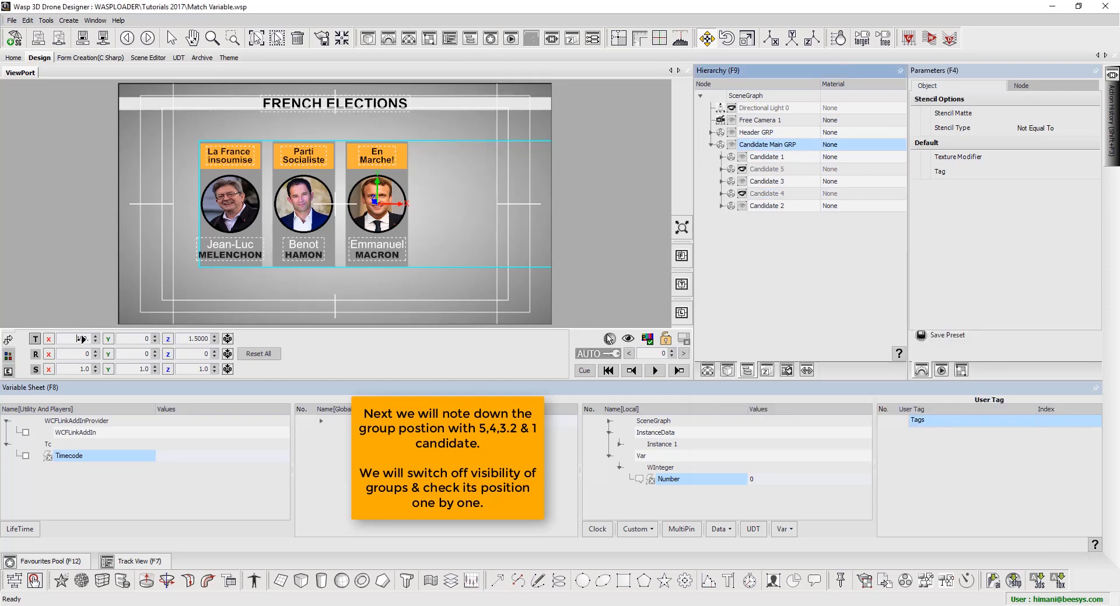
drag(80, 338, 140, 347)
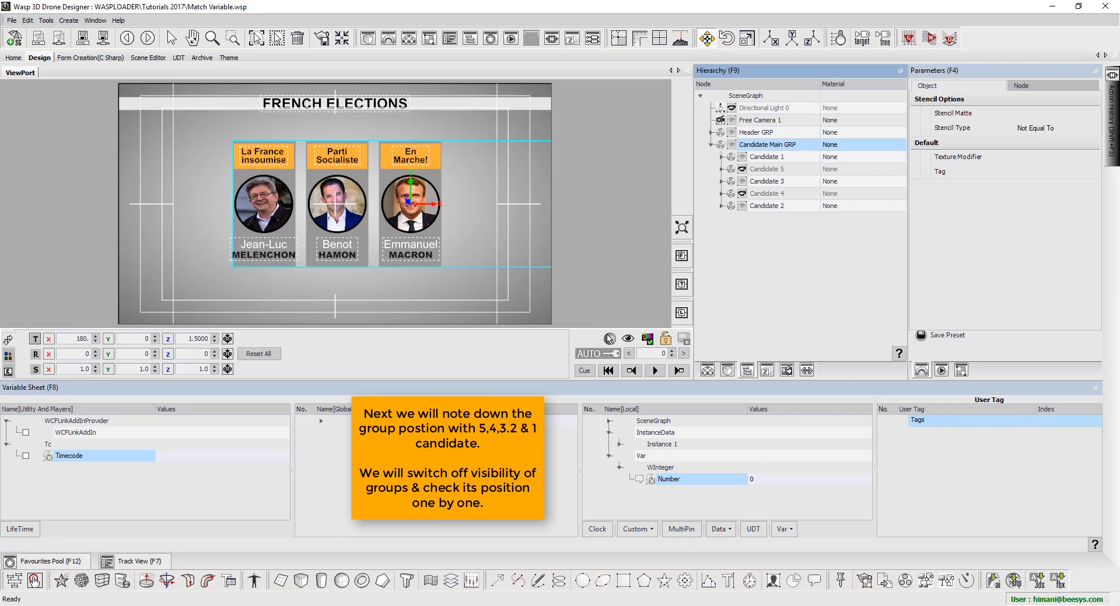
In Notepad, complete the three-candidate line as "3- 180,0,0" and start a line for 2
mouse_move(500, 605)
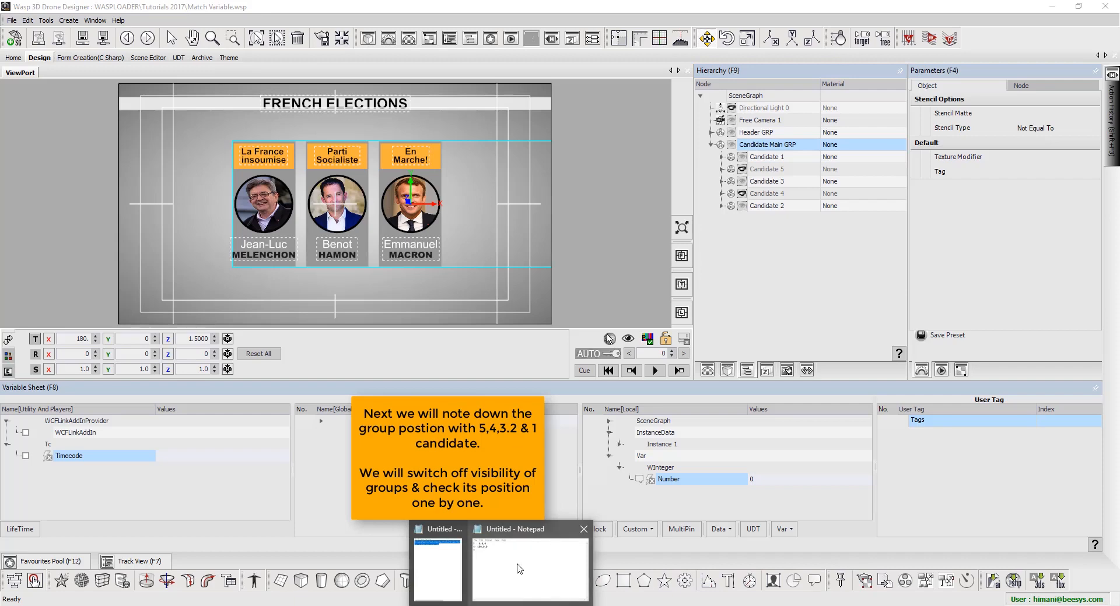
click(551, 553)
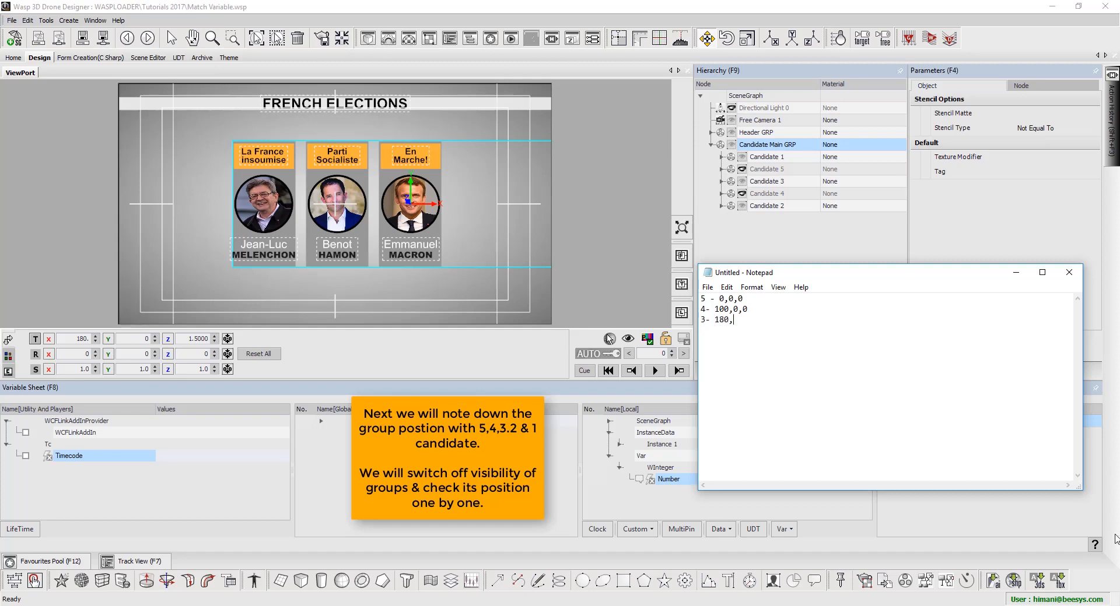
text(- 180,0,0 )
text(2-)
Return to Wasp 3D Drone Designer, hide Candidate 3 and set Candidate Main GRP's X translation to 260
click(758, 214)
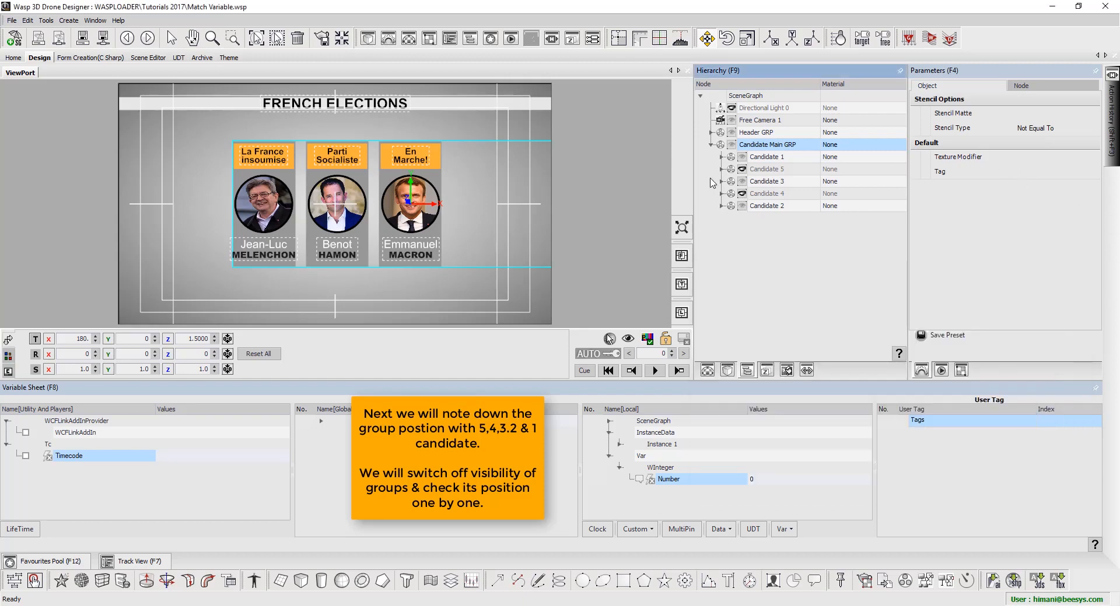
click(741, 182)
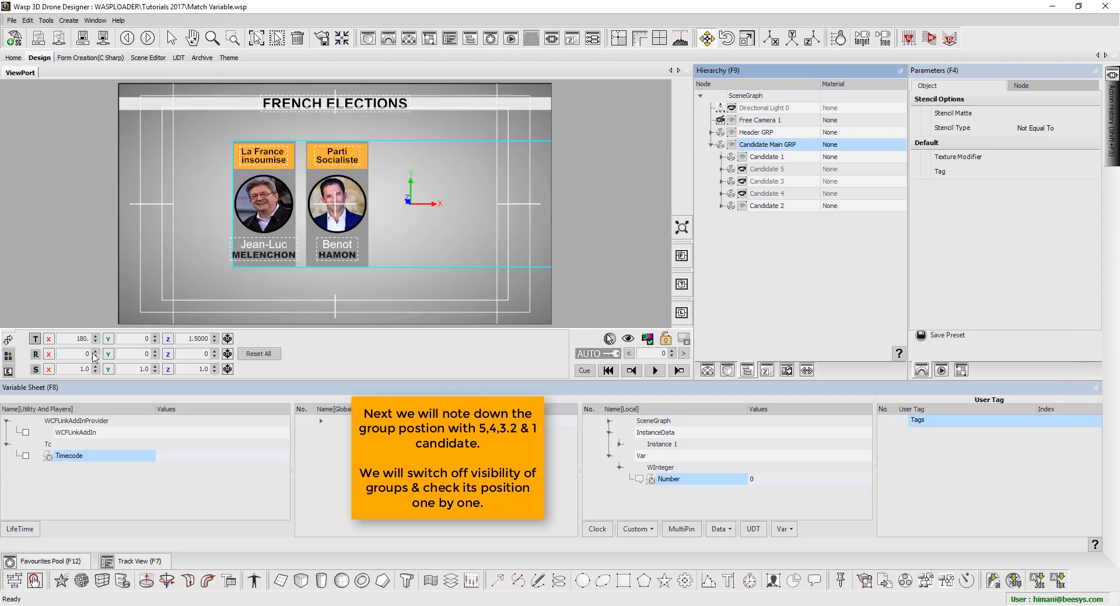
drag(95, 338, 144, 338)
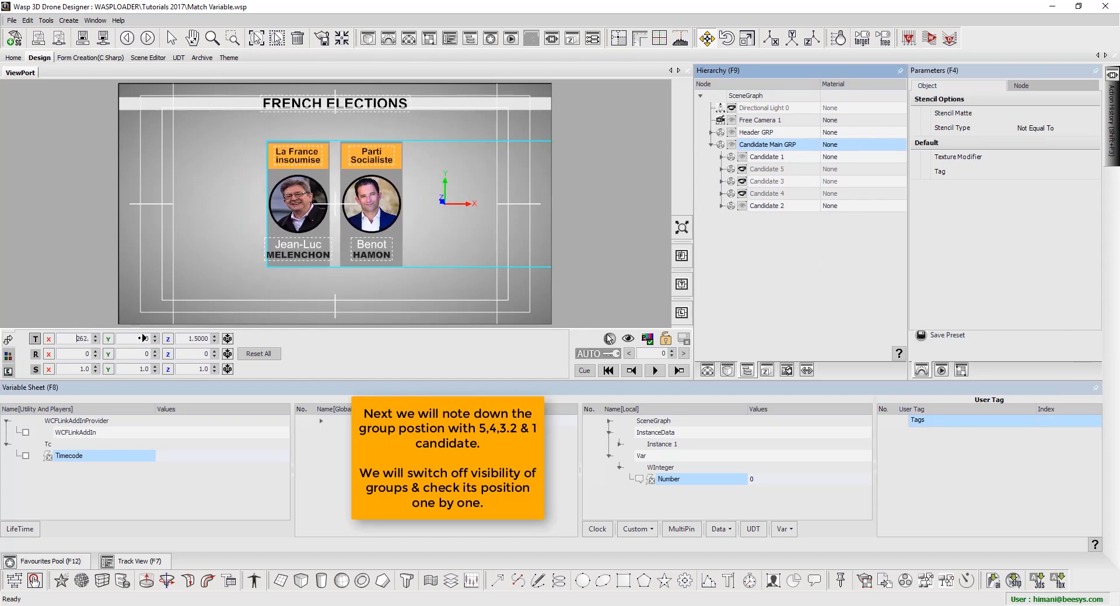
double_click(76, 339)
text(23)
text(0)
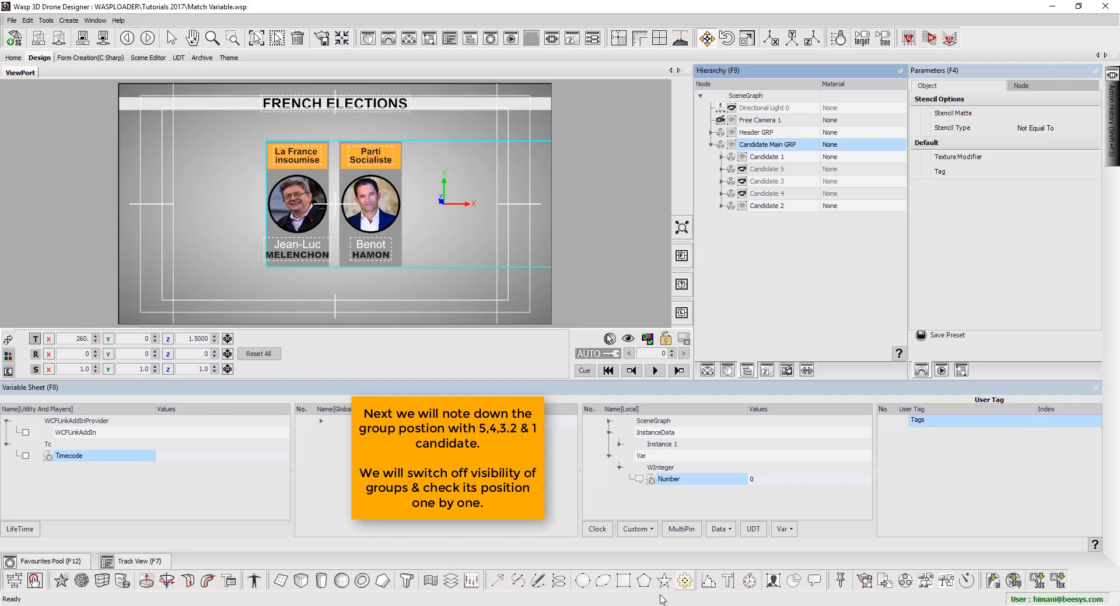
In Notepad, record the two-candidate group position as "2-260,0,0"
click(495, 558)
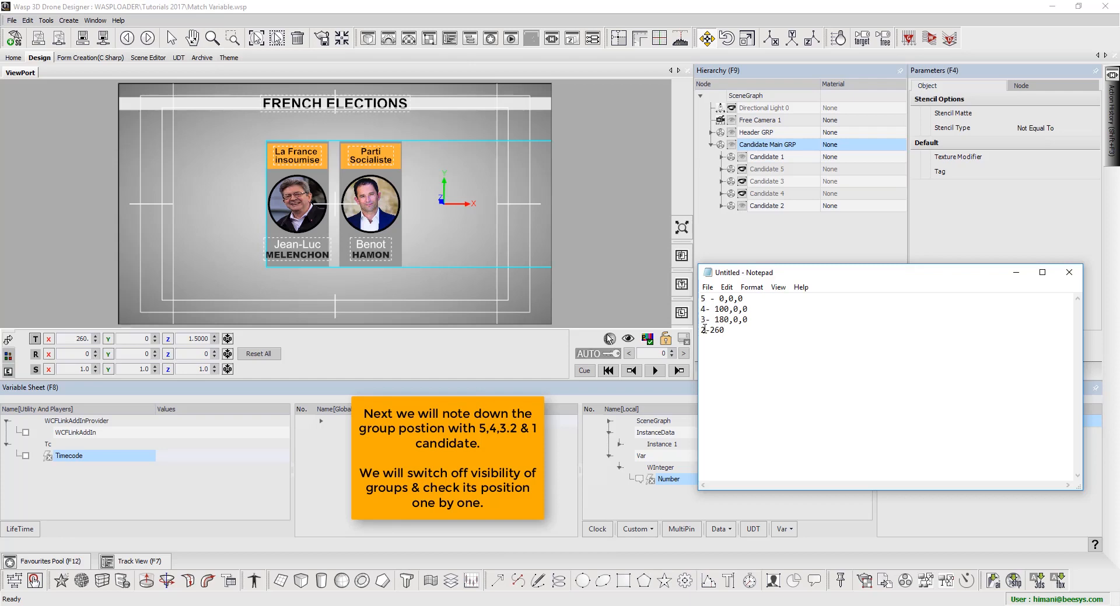
text(,0,0)
In Wasp 3D Drone Designer, hide Candidate 2 and centre the remaining candidate with Candidate Main GRP's X translation at 340
click(759, 227)
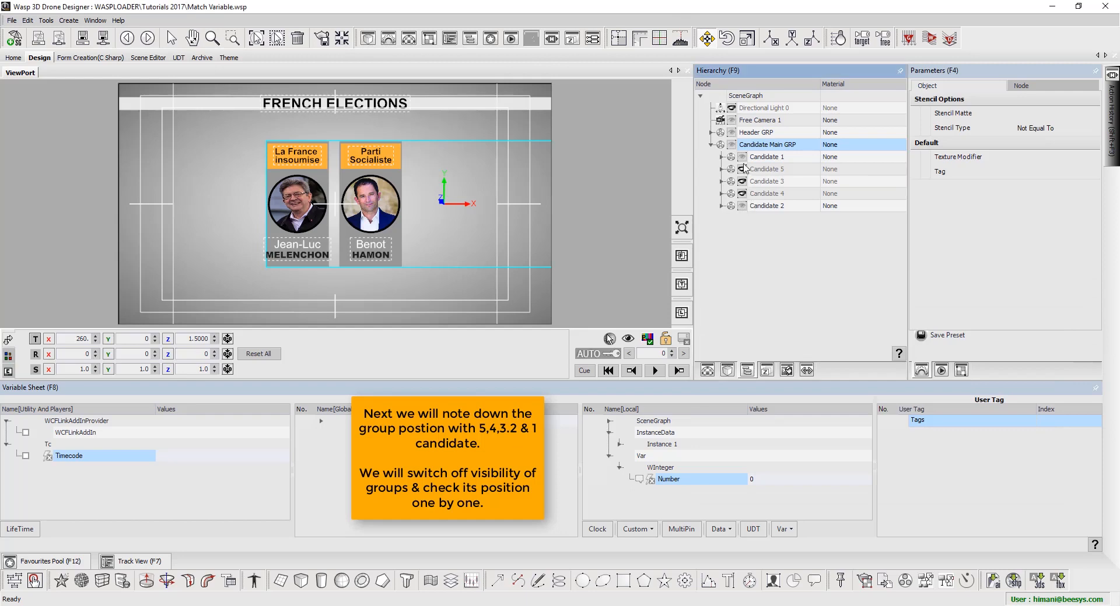
click(741, 206)
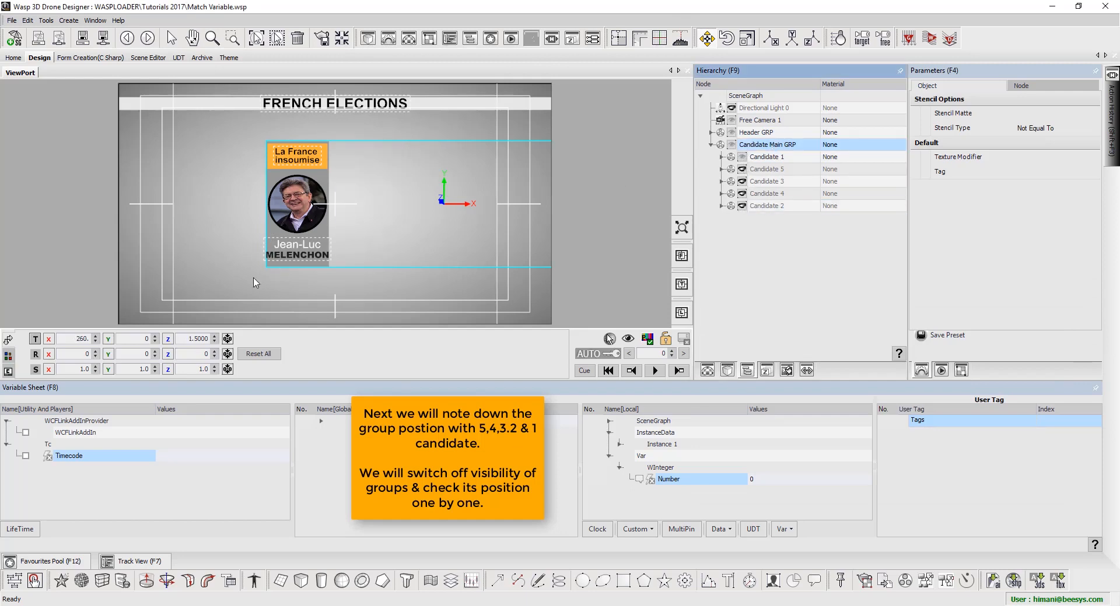
double_click(69, 338)
text(3)
key(Return)
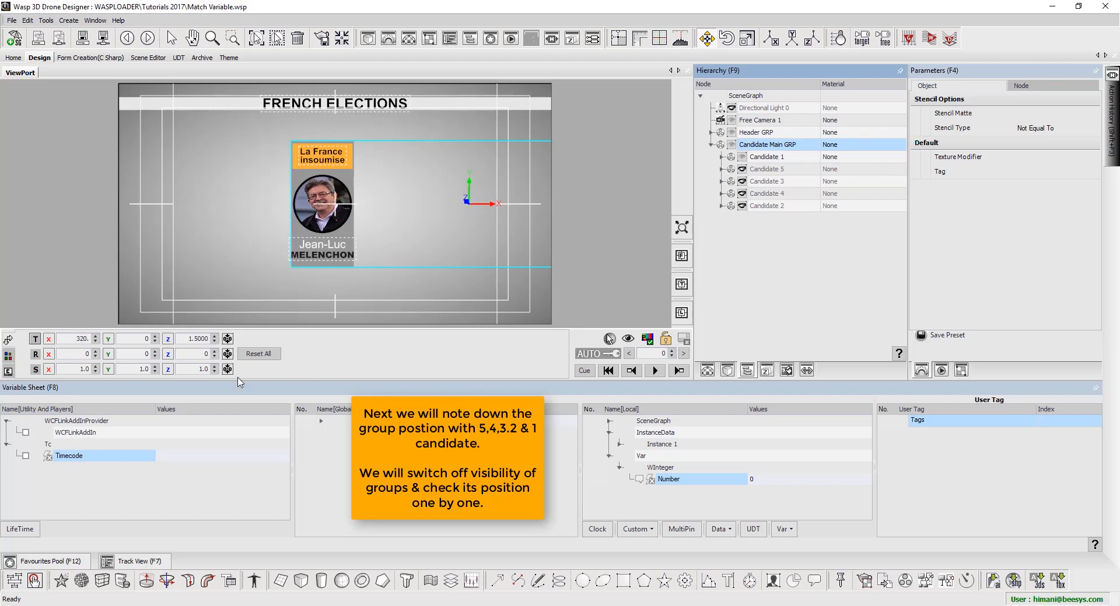
double_click(81, 339)
text(340)
key(Return)
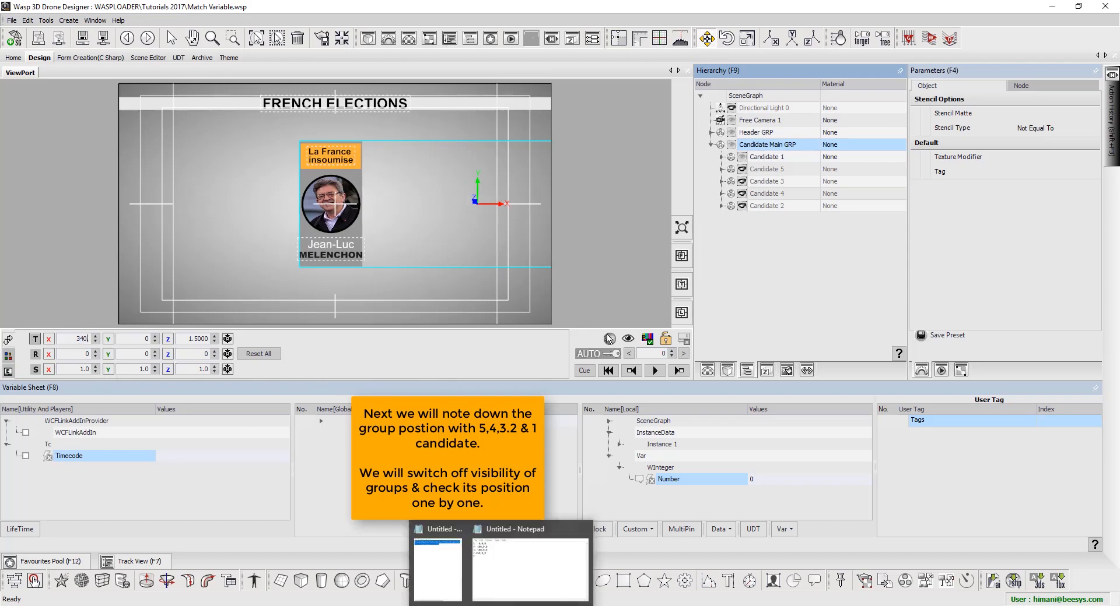
drag(75, 339, 80, 339)
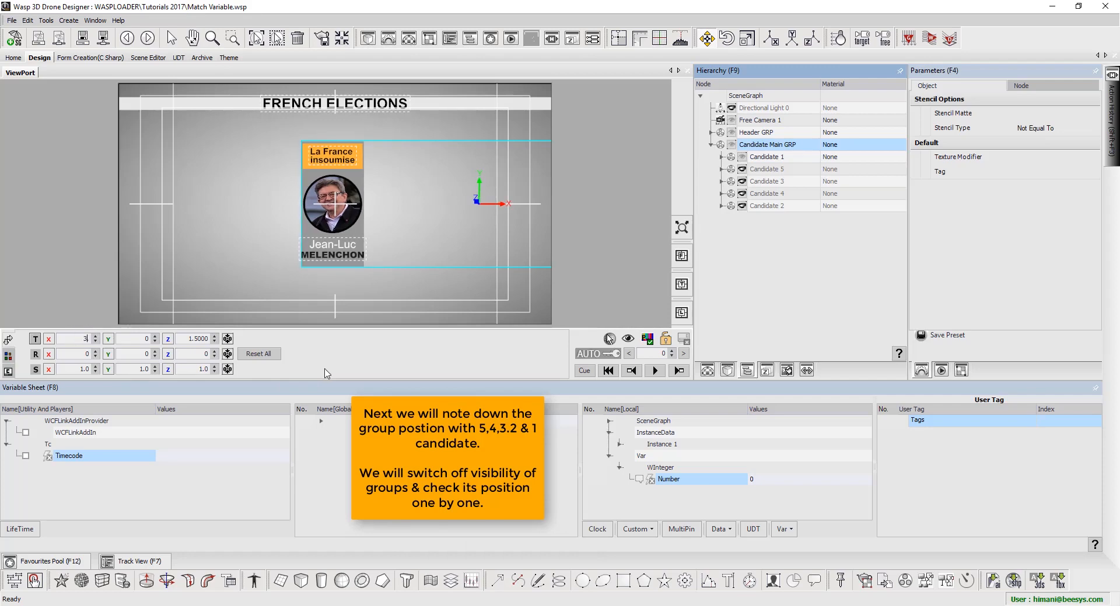
text(40)
key(Return)
In Notepad, add a line for the one-candidate group position
mouse_move(520, 596)
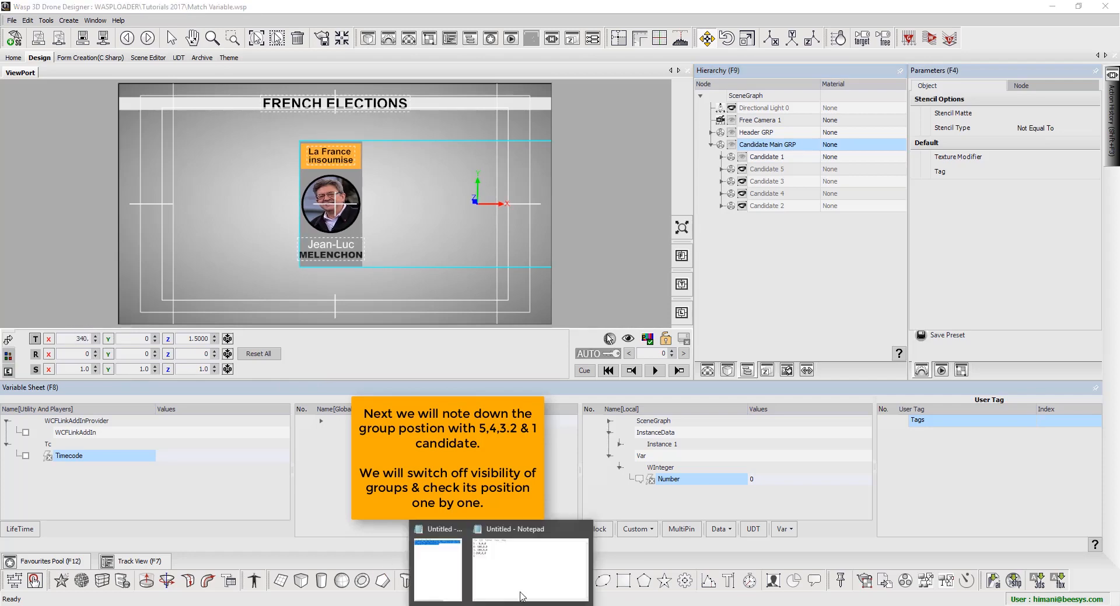
click(529, 568)
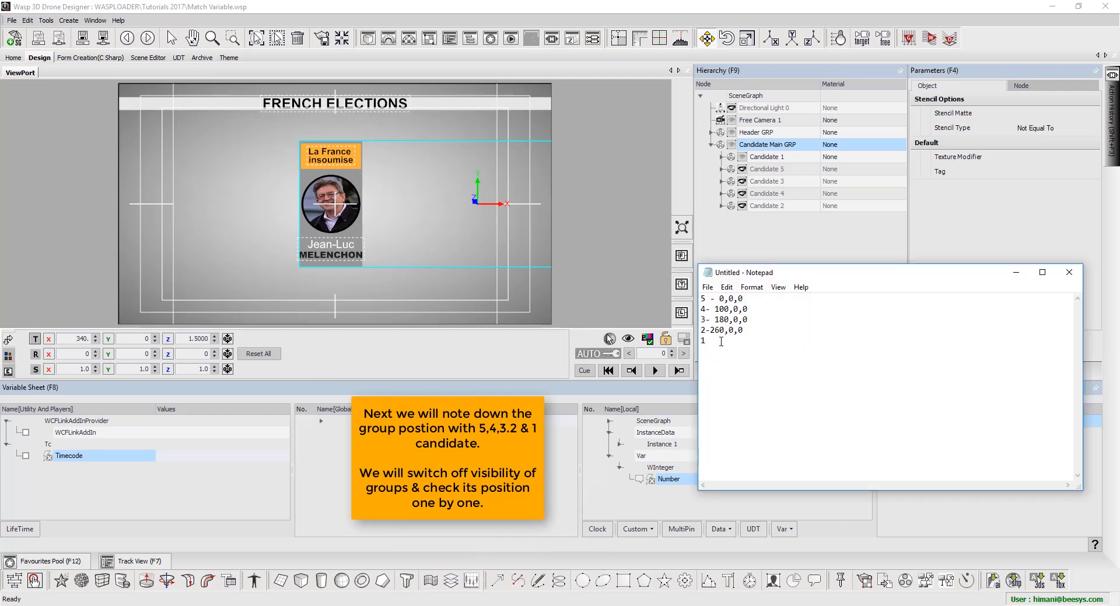
drag(714, 328, 714, 320)
click(714, 320)
In Wasp 3D Drone Designer, toggle Candidate Main GRP off and on to show all candidates, and reset its X translation to 0
click(758, 225)
click(732, 144)
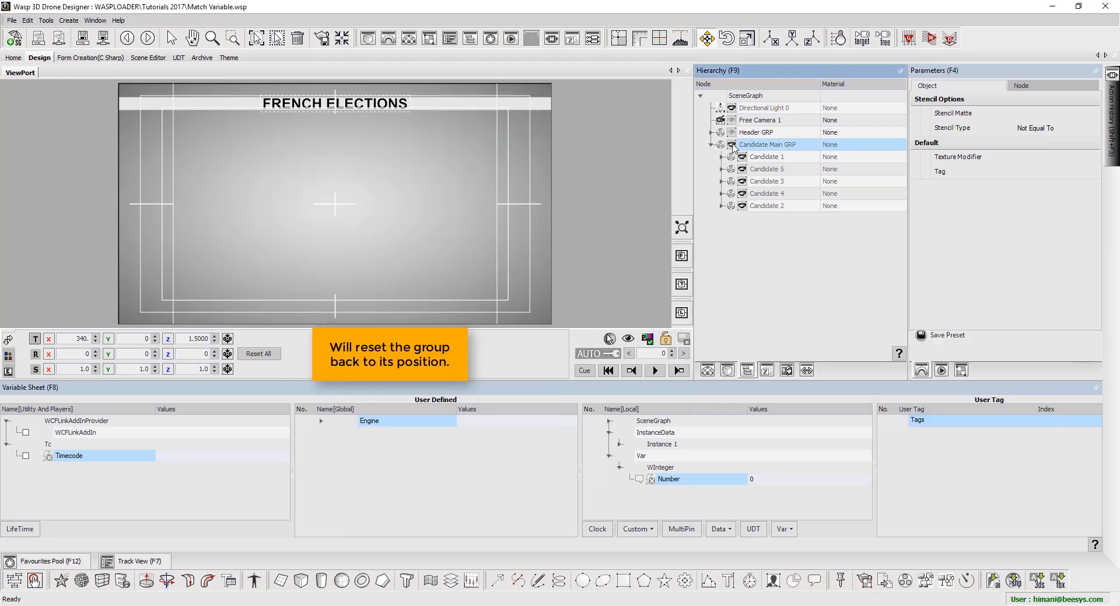
click(732, 145)
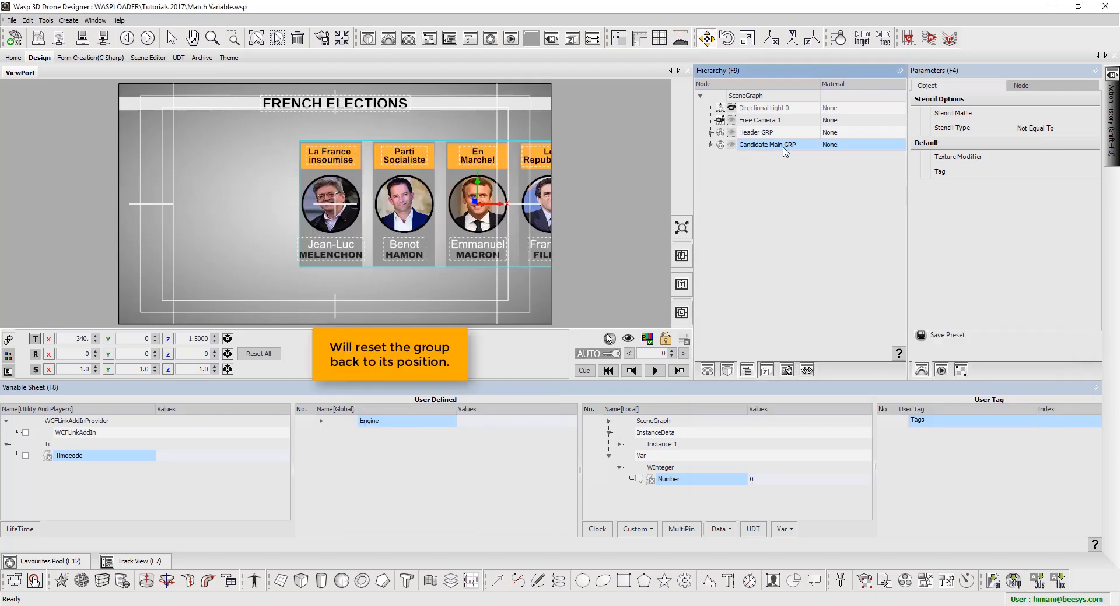
right_click(95, 339)
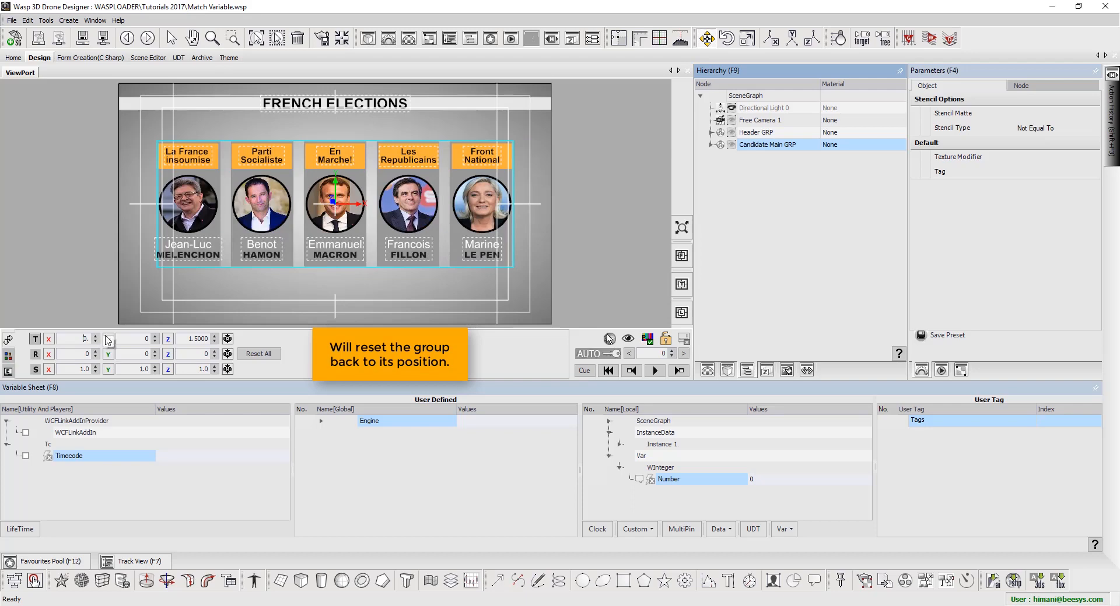
Open the full action list for the Match Case action set and find the Match Variable action by searching "match"
click(805, 372)
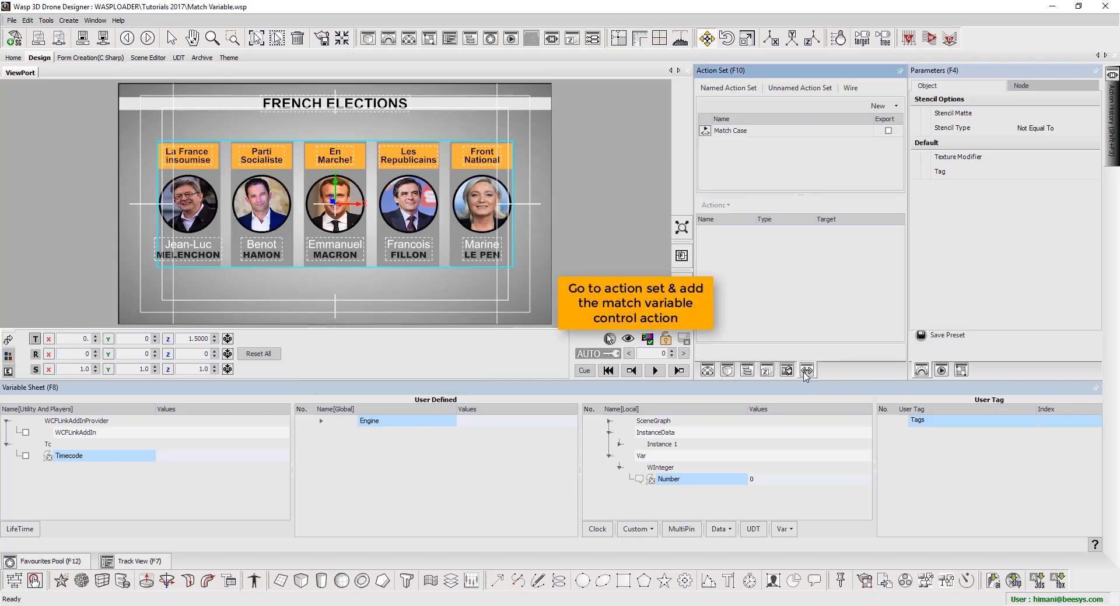
click(737, 132)
click(714, 205)
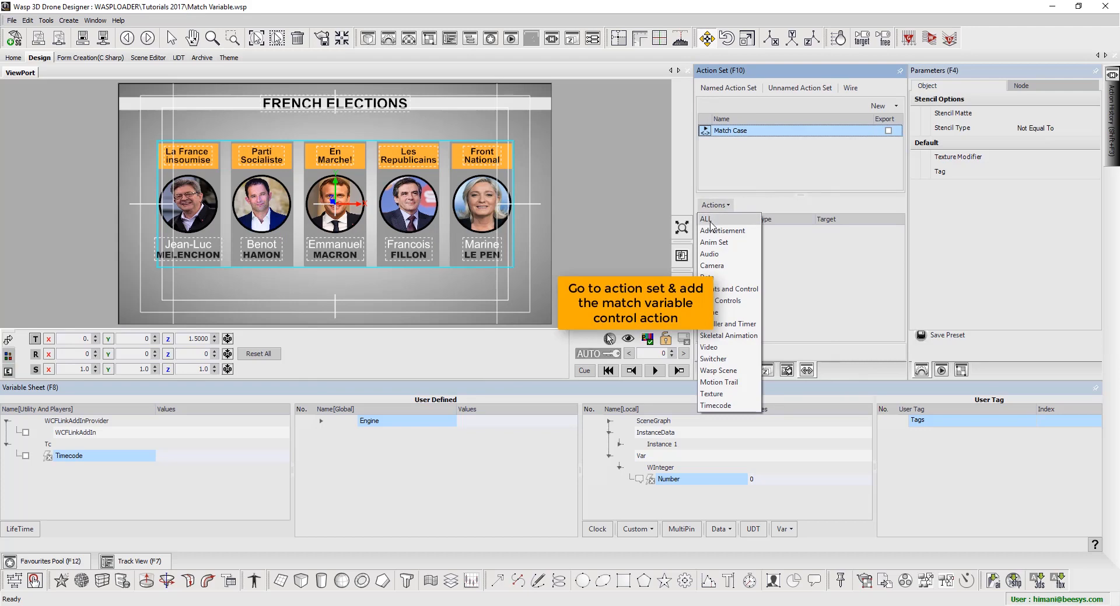
click(711, 227)
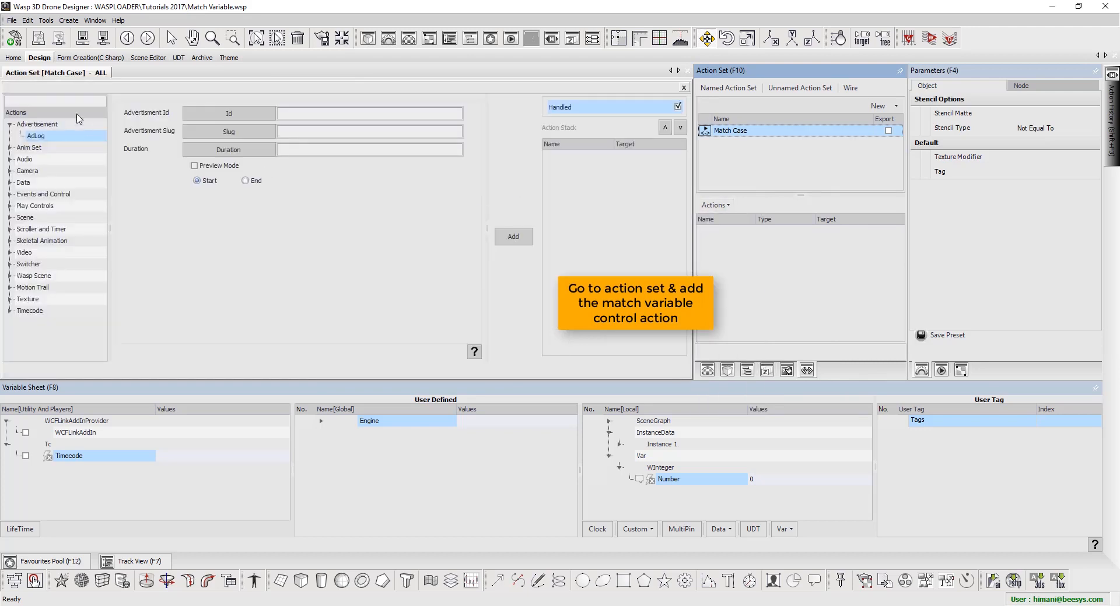
click(26, 100)
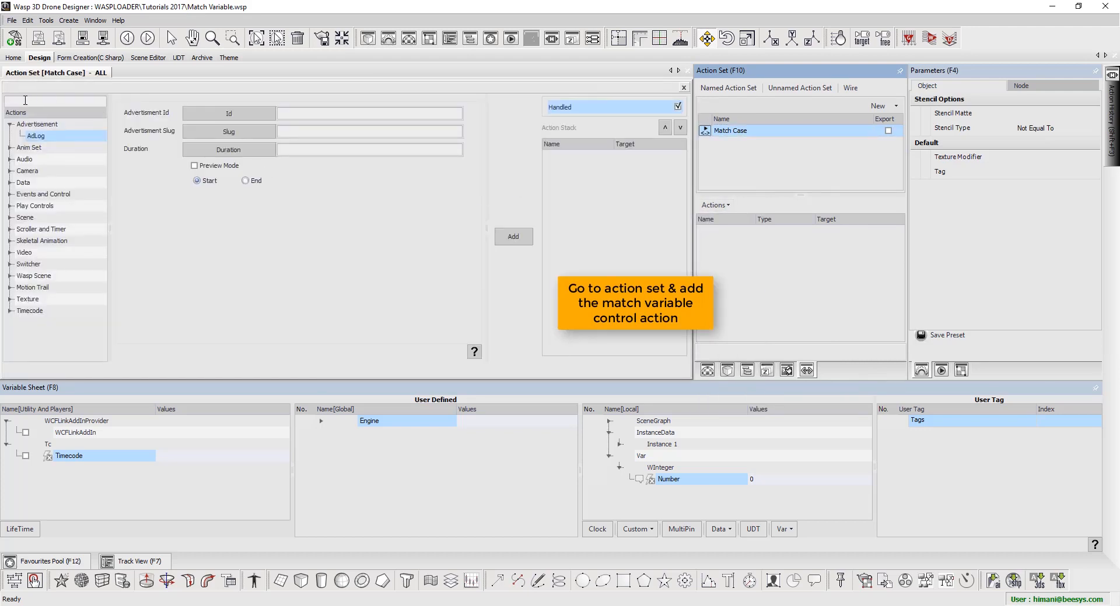
text(match)
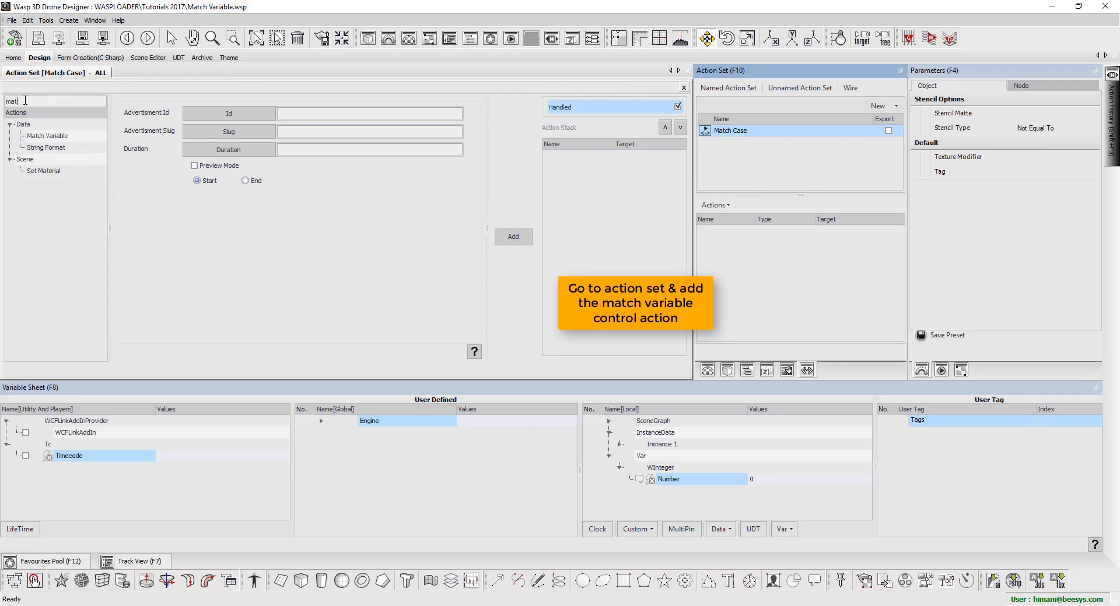
click(51, 136)
Set the Match Variable action's target to the local variable Number under WInteger
click(184, 130)
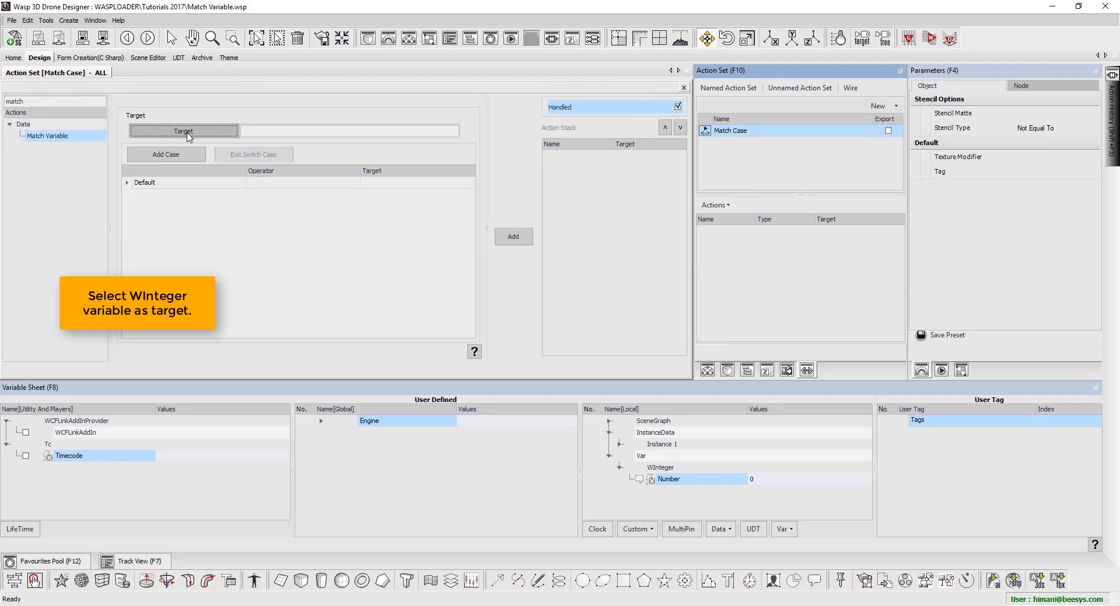
click(185, 199)
double_click(186, 188)
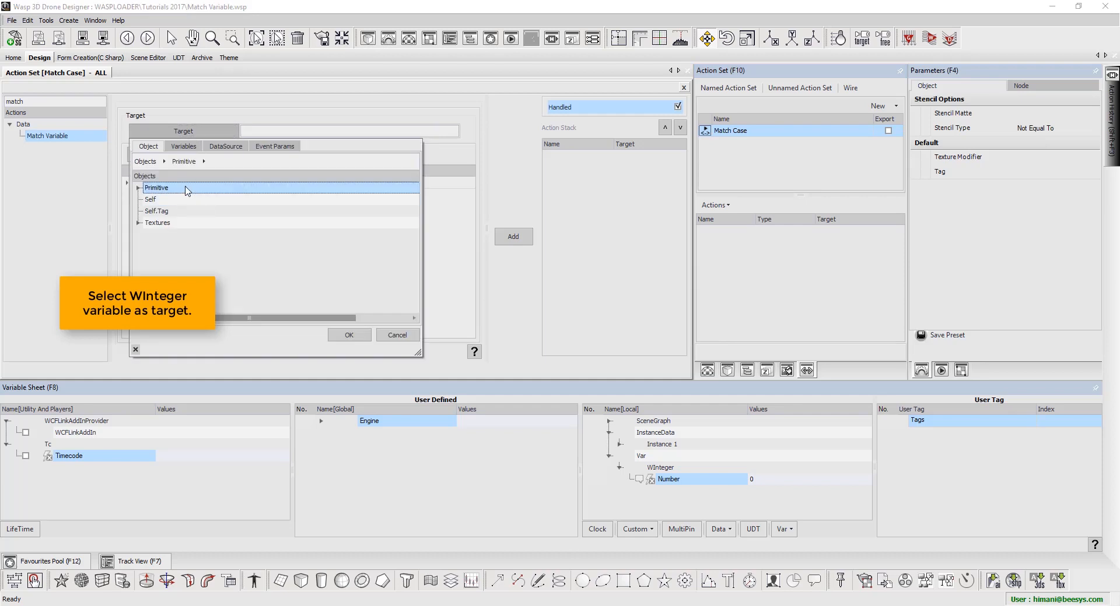
click(184, 146)
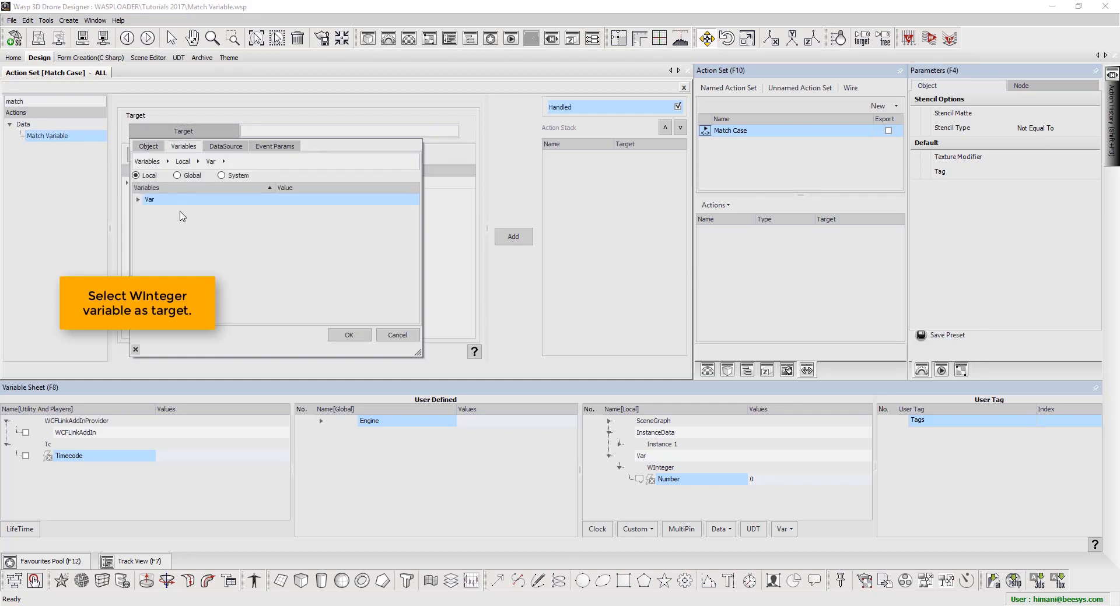
double_click(187, 200)
double_click(187, 211)
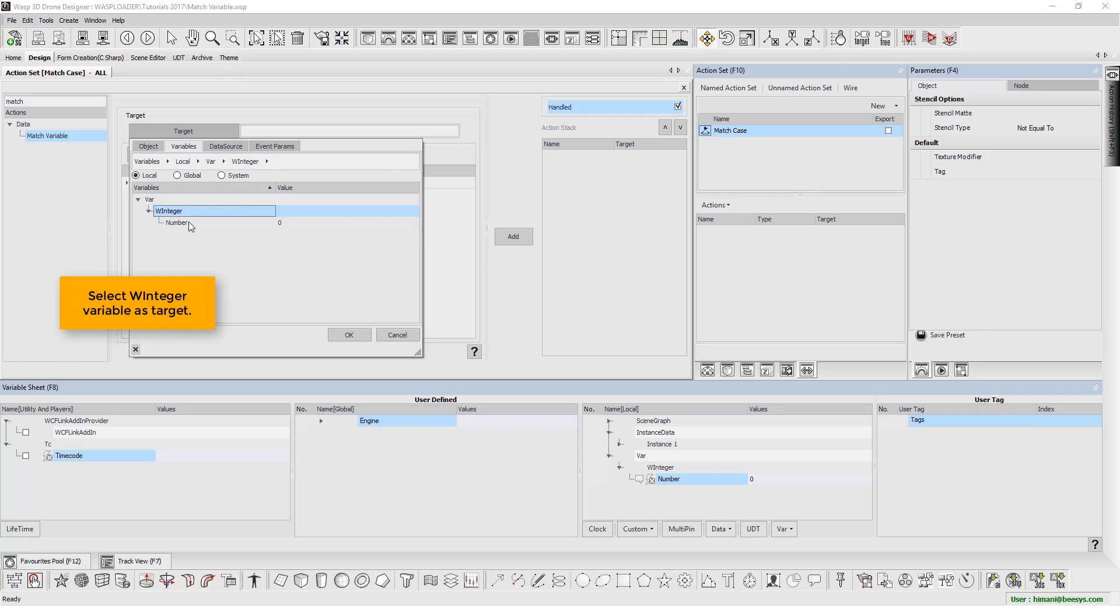
click(178, 223)
click(350, 336)
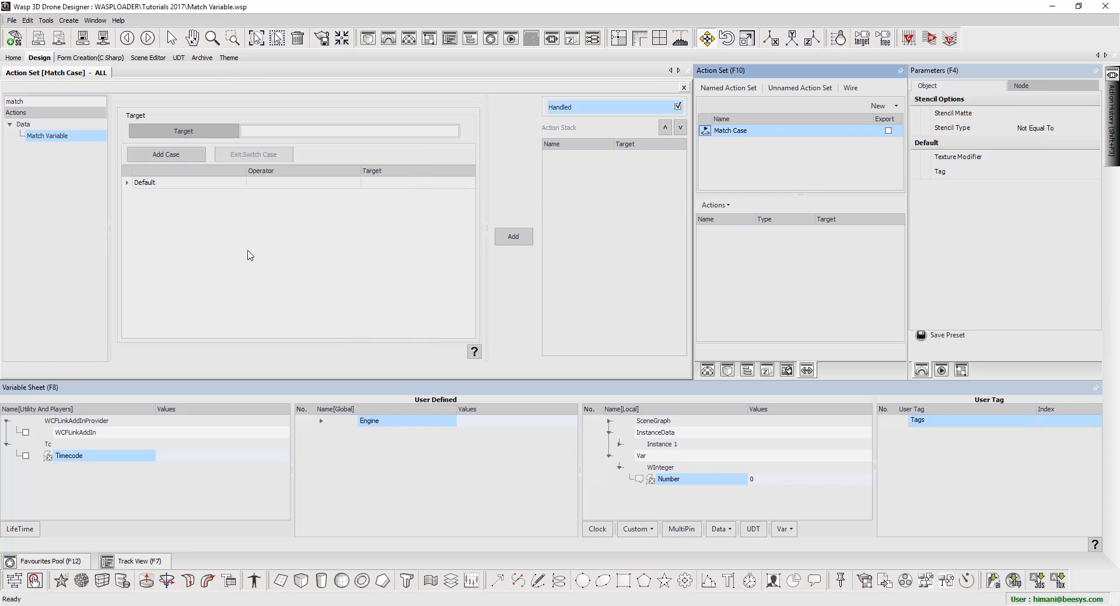
Add Case 1 to the Match Variable action with the Equal to operator and a constant target of 5
click(289, 186)
click(166, 154)
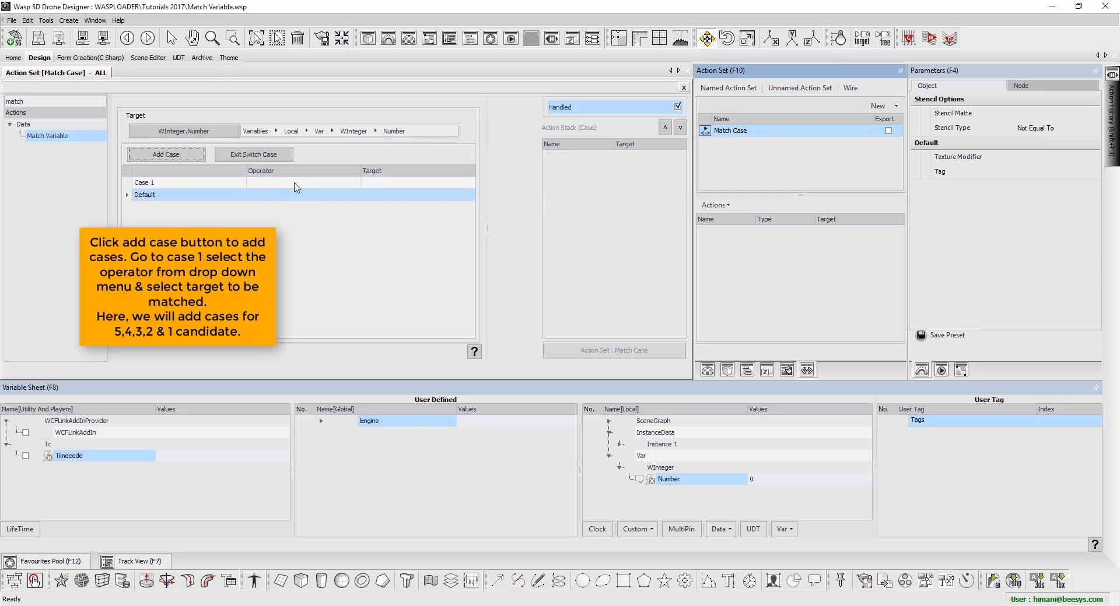
click(294, 182)
click(286, 211)
click(379, 183)
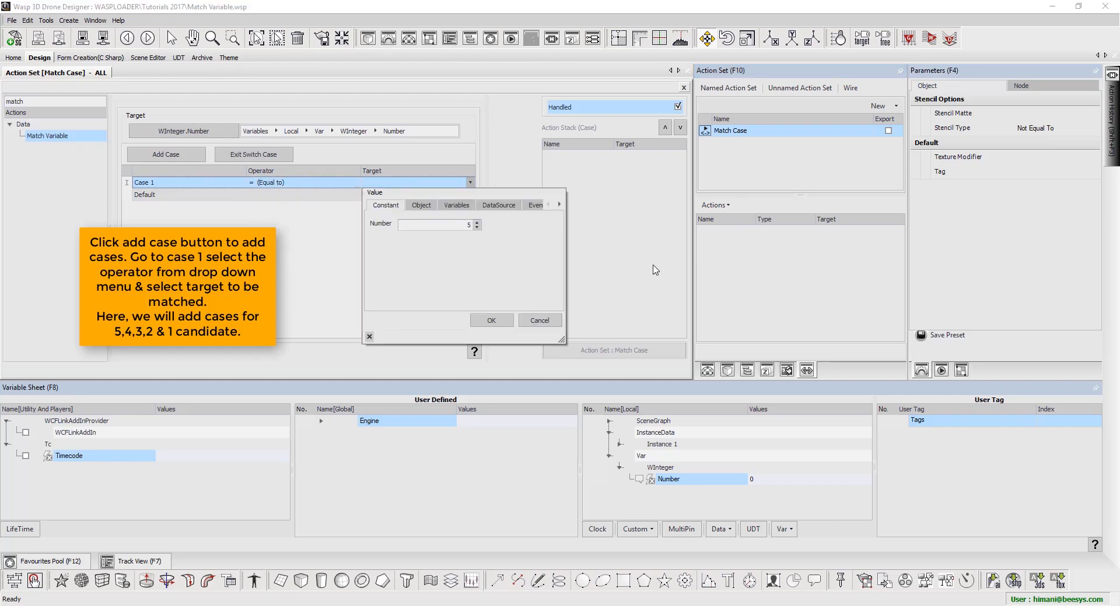
click(491, 320)
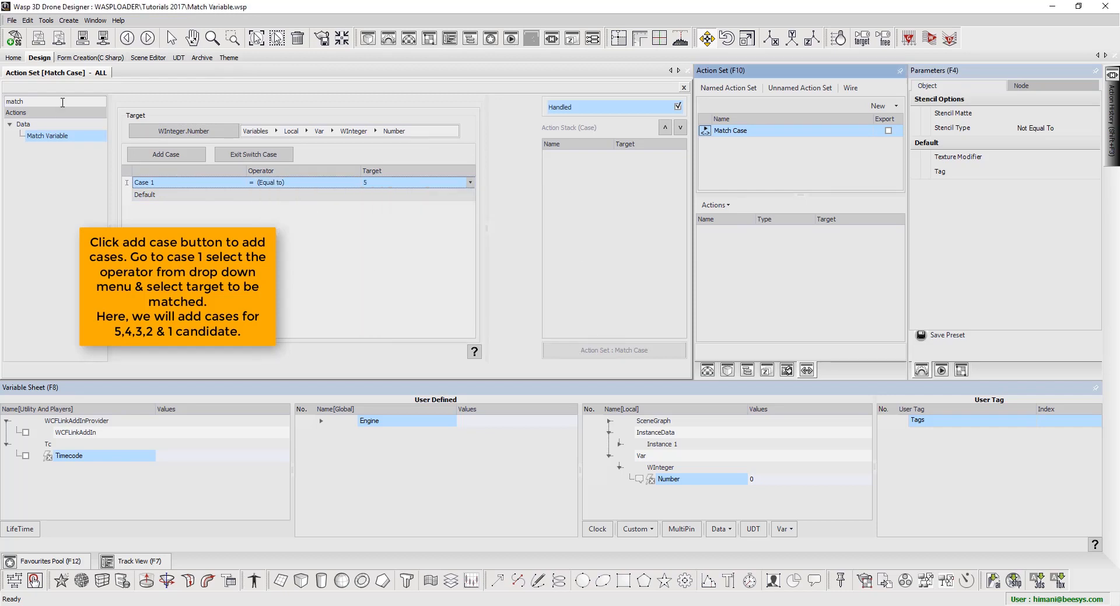
Find the Change Key Frame action by searching "chang" and start one for Case 1 with the primitive Candidate Main GRP as target
drag(62, 102, 2, 105)
text(ch)
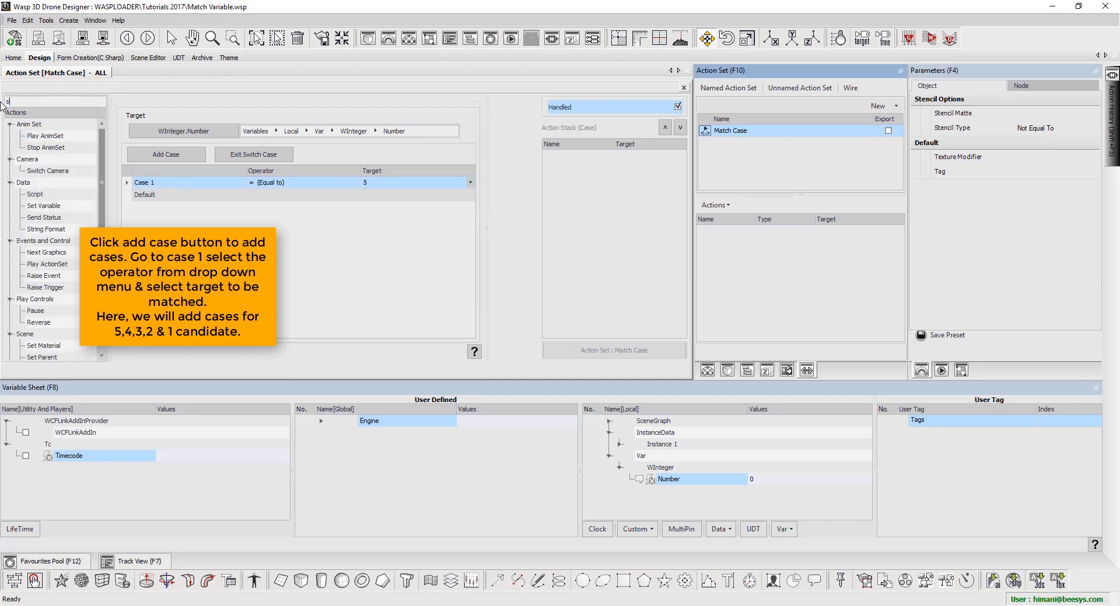
text(ang)
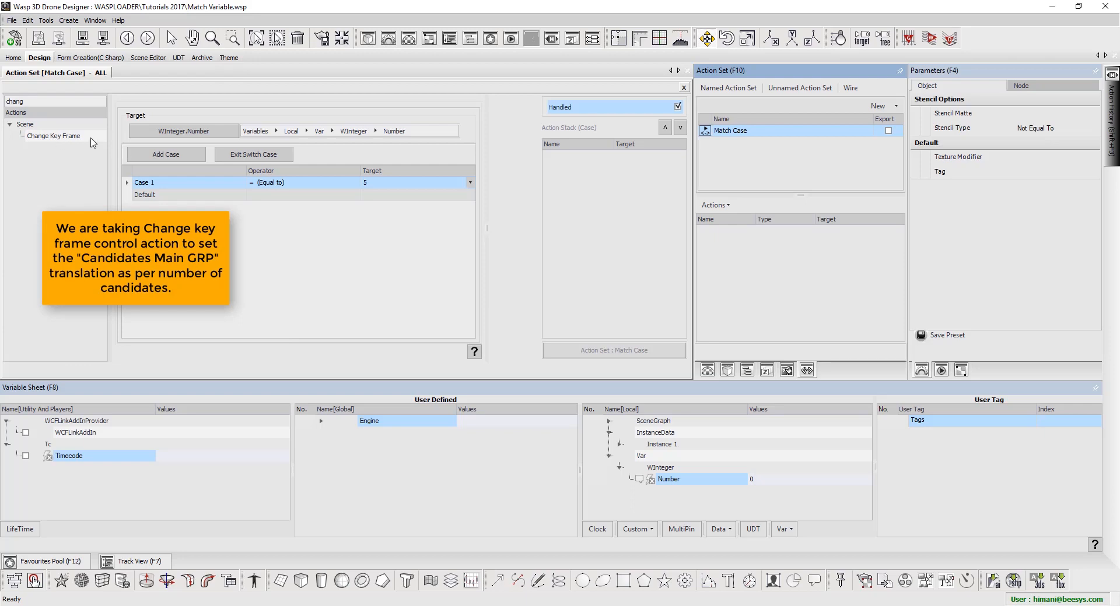
double_click(71, 137)
click(419, 172)
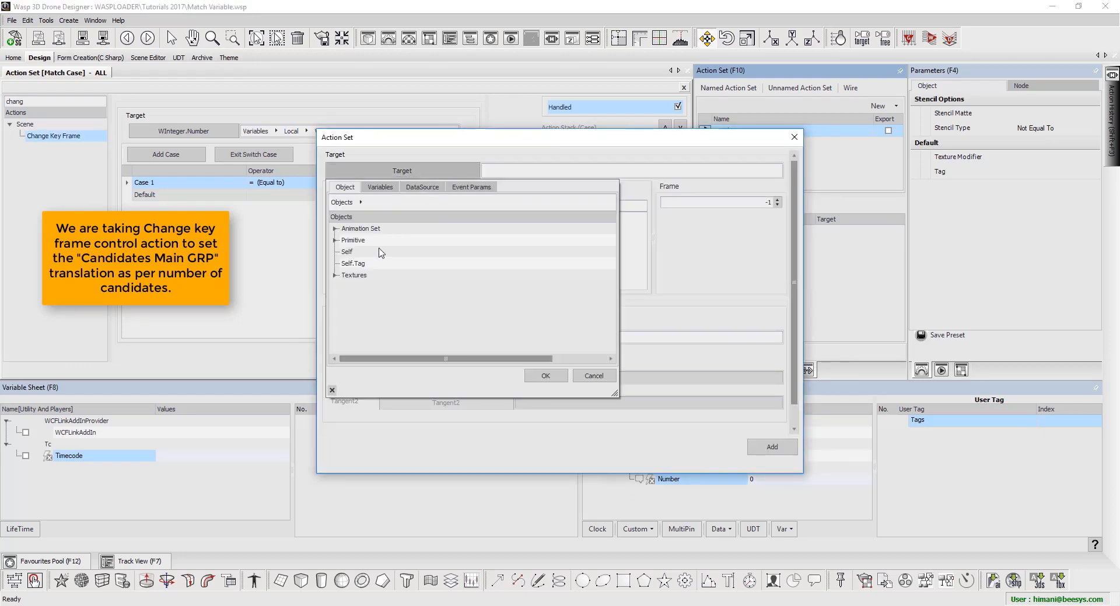
click(381, 241)
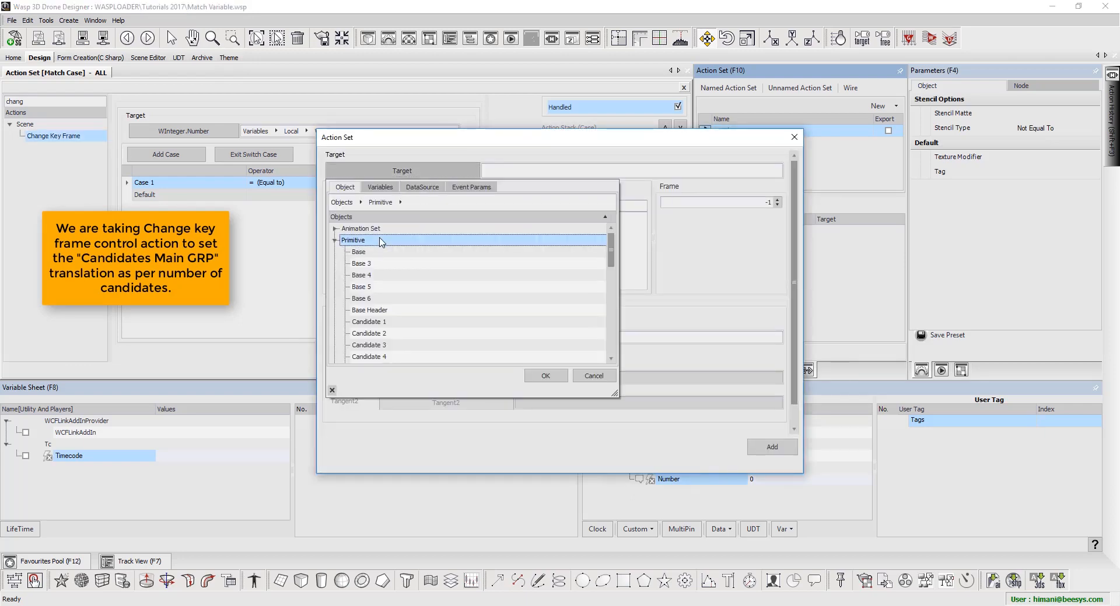
key(c)
scroll(381, 241, down, 3)
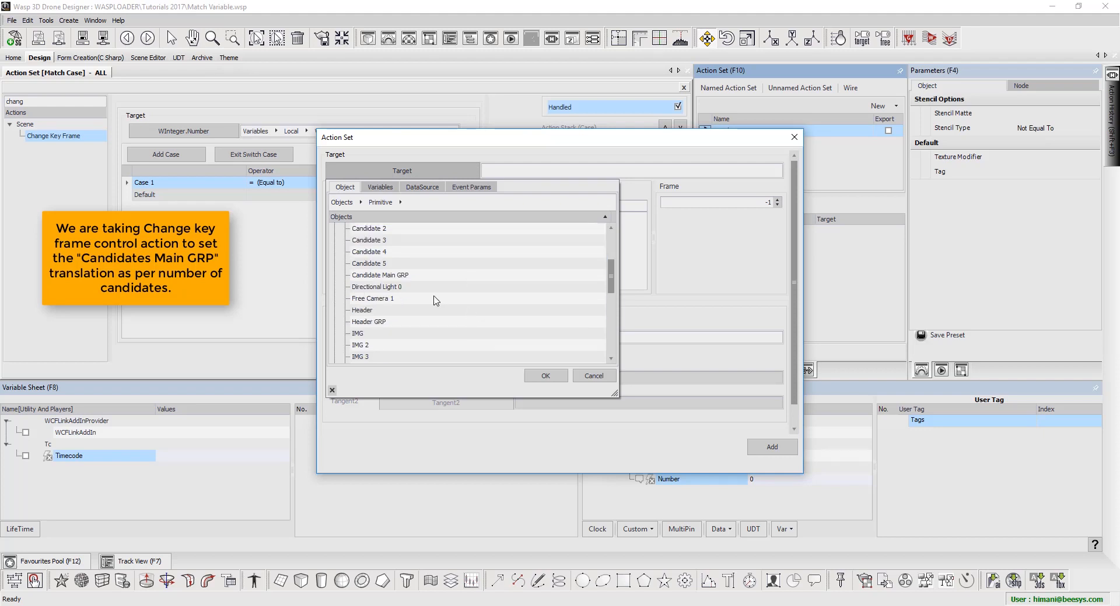
click(411, 278)
click(545, 375)
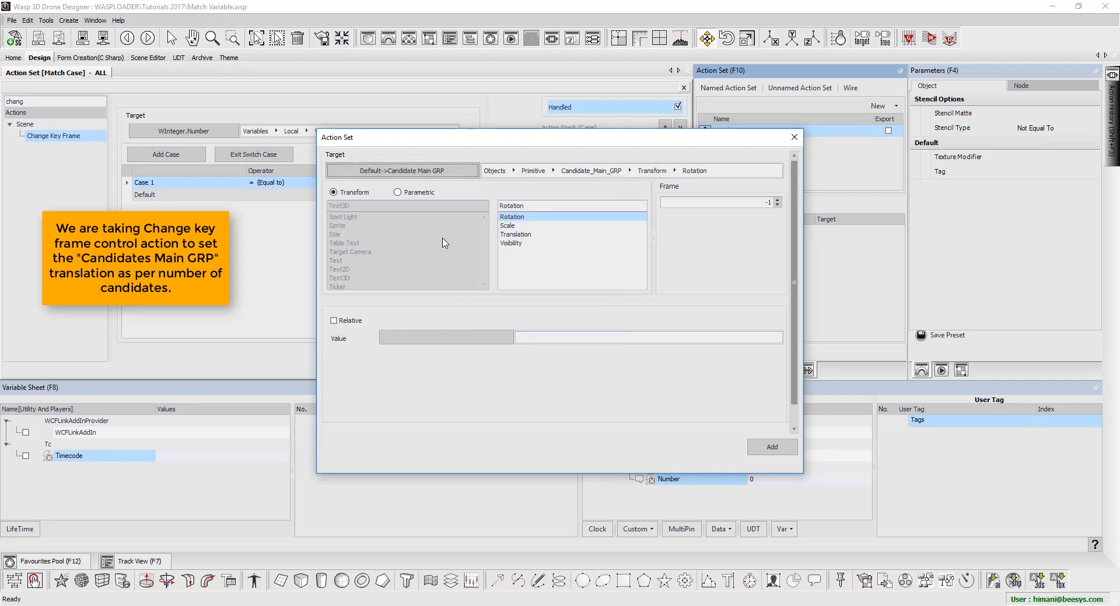
Set the Case 1 key frame change to Translation with a constant value of 0,0,0 and add it to the case
click(523, 234)
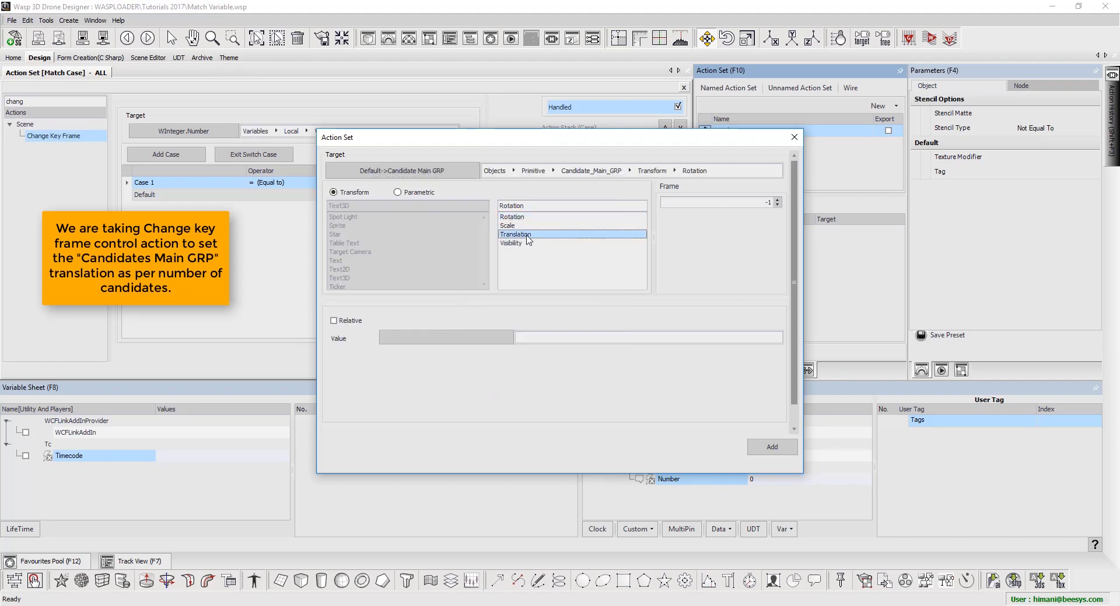
click(465, 340)
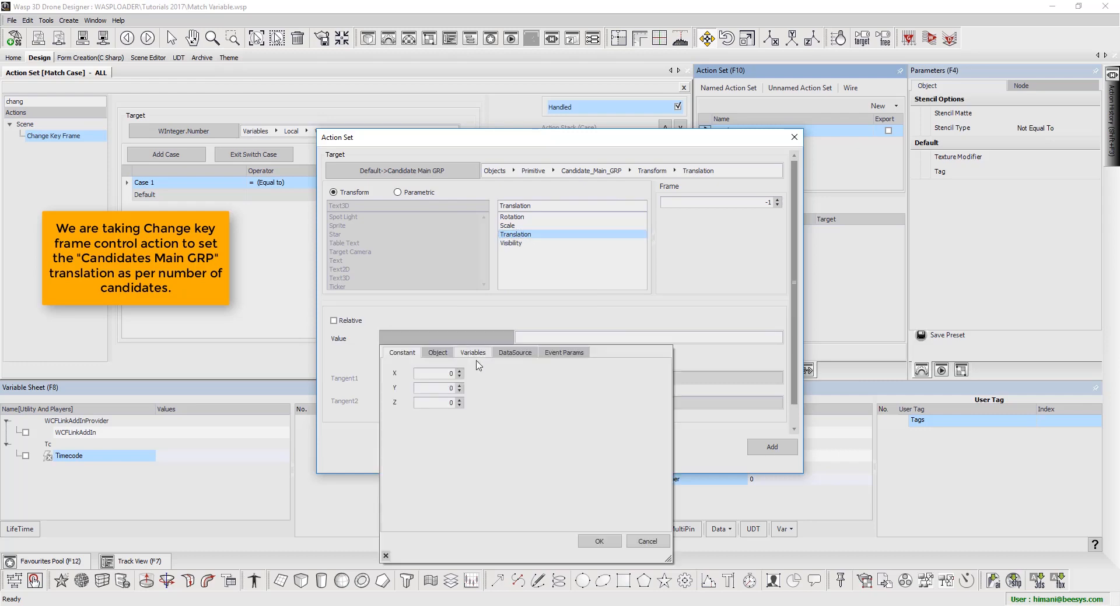
click(599, 541)
click(773, 450)
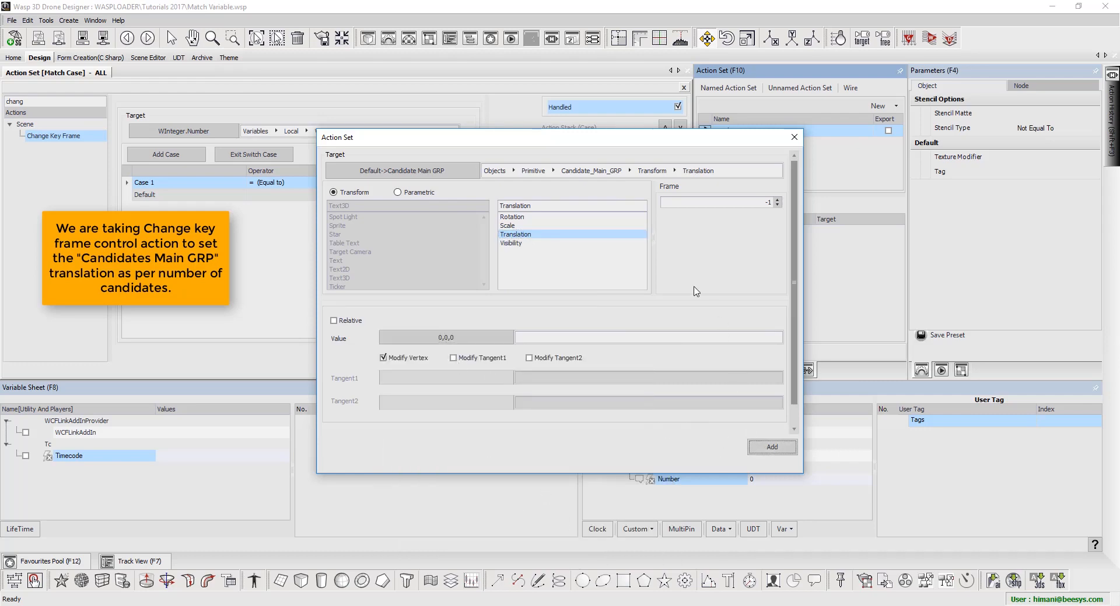
Add Case 2 to the Match Variable action with the Equal to operator and a constant target of 4
click(165, 156)
click(281, 197)
click(279, 227)
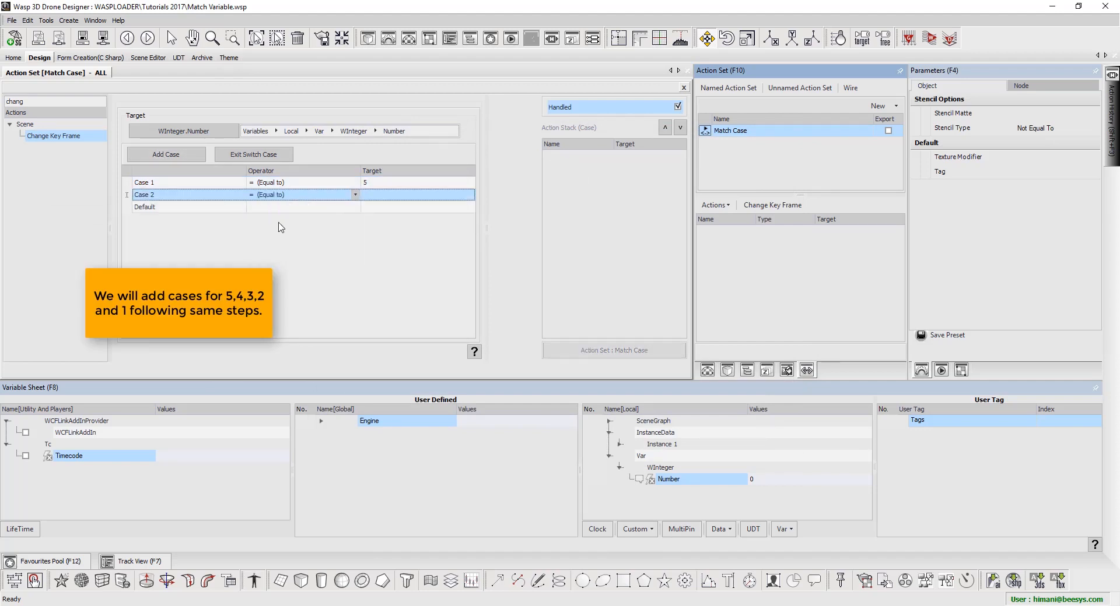
click(371, 197)
click(476, 239)
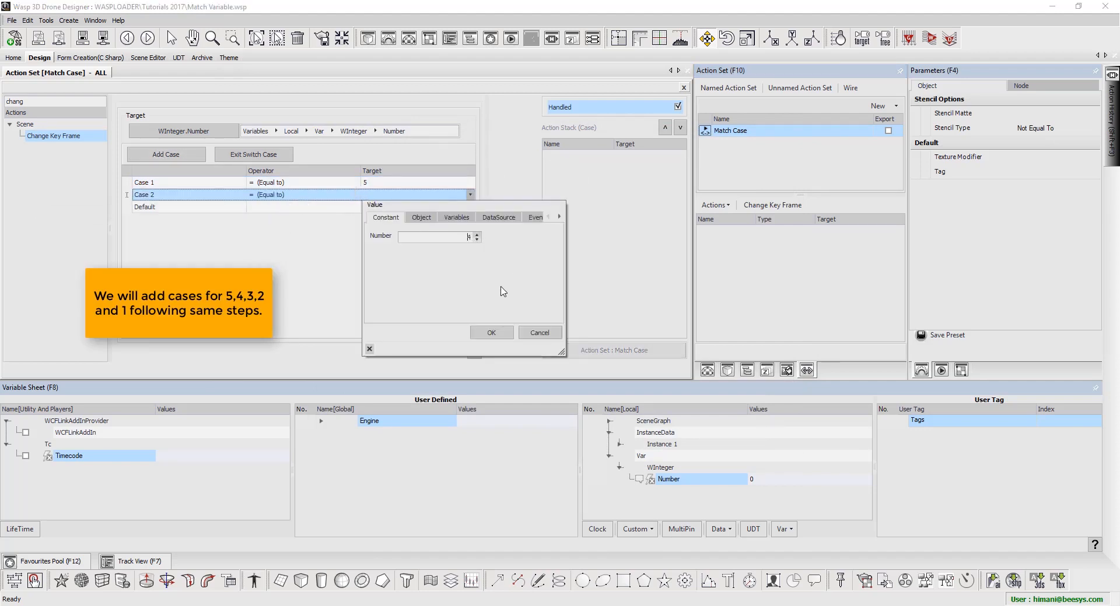
click(493, 333)
Check the 4-candidate translation in the Notepad notes and start a Change Key Frame action for Case 2 targeting Candidate Main GRP
mouse_move(516, 590)
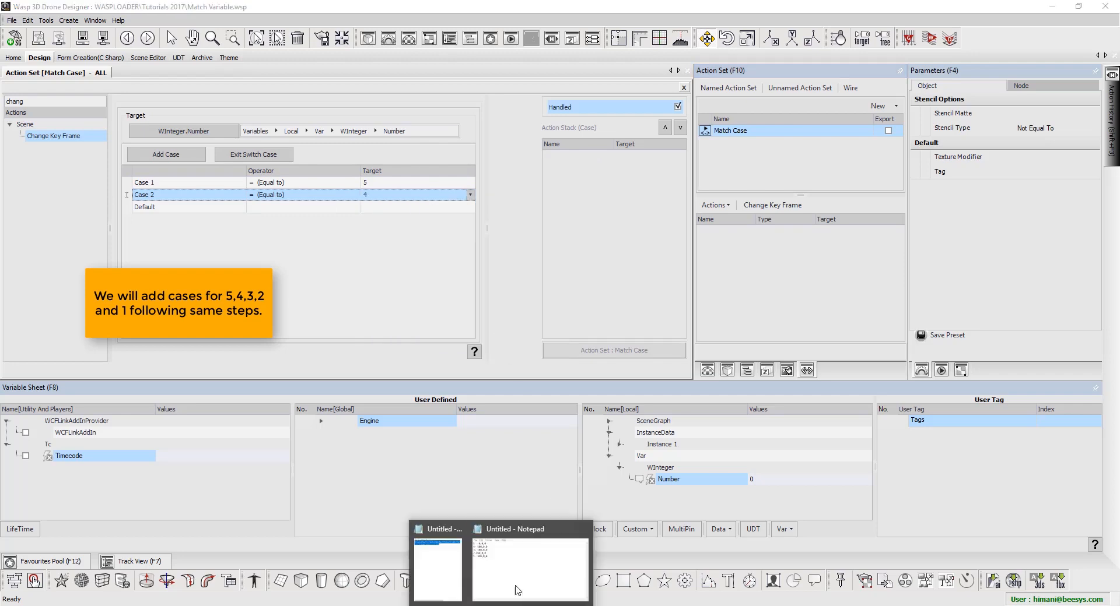
click(575, 523)
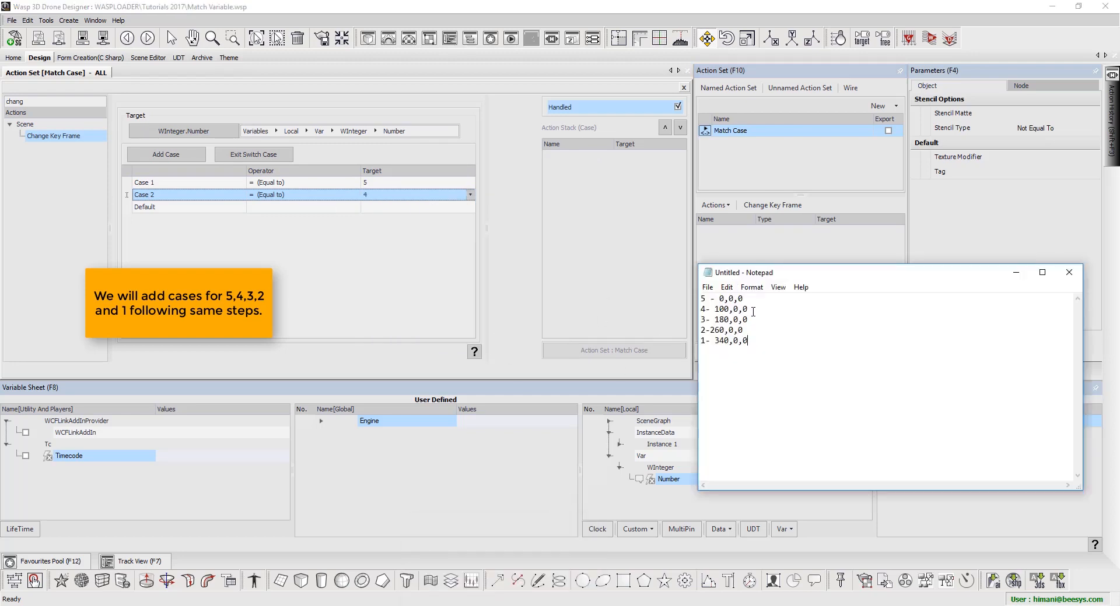
drag(745, 309, 707, 310)
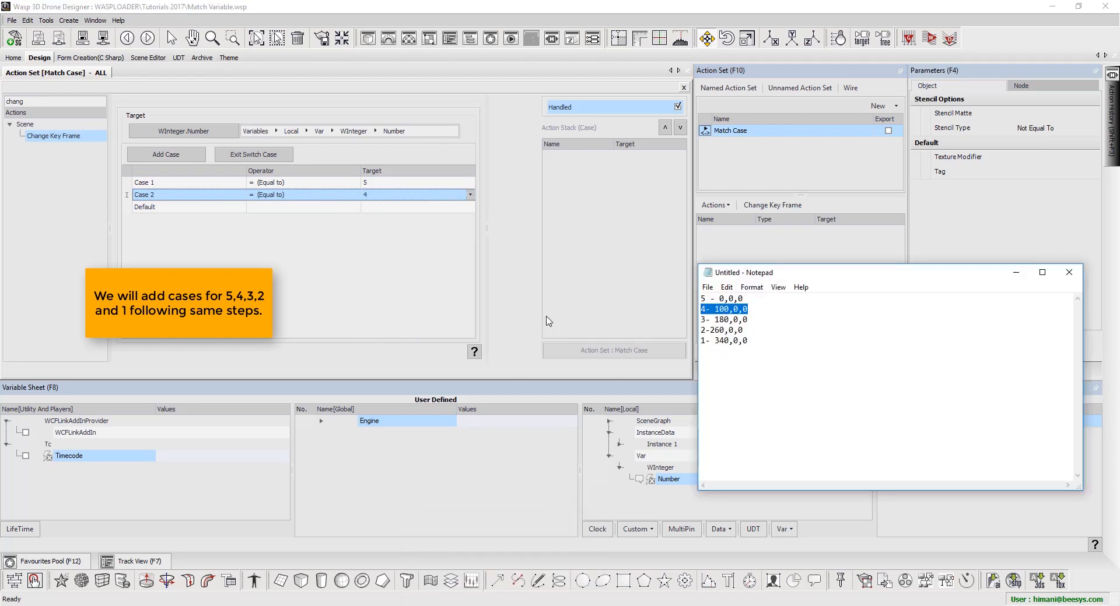
click(390, 265)
double_click(69, 135)
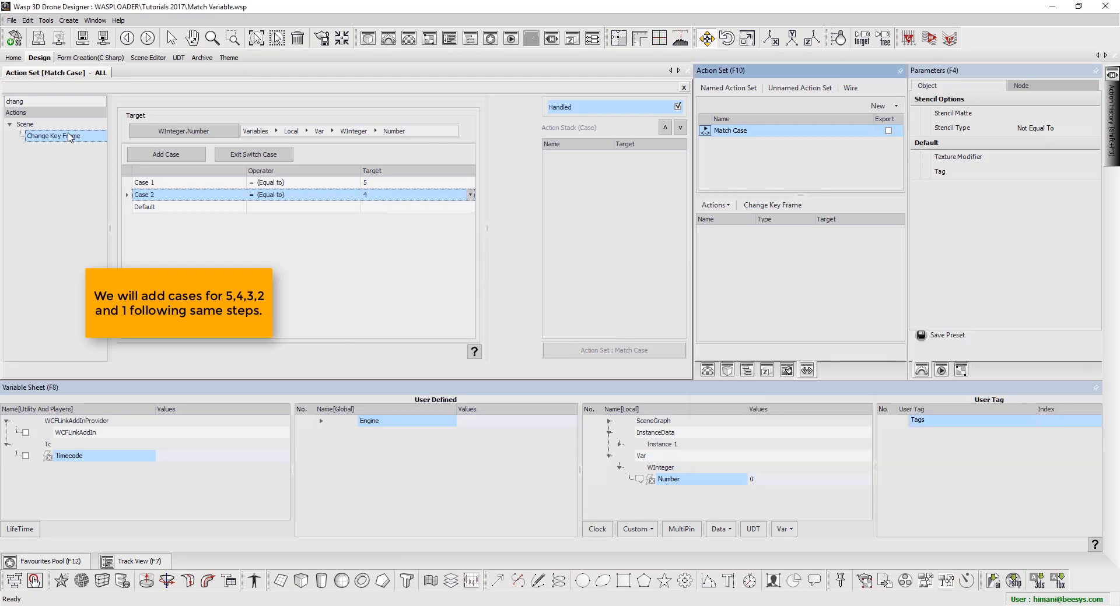
click(432, 171)
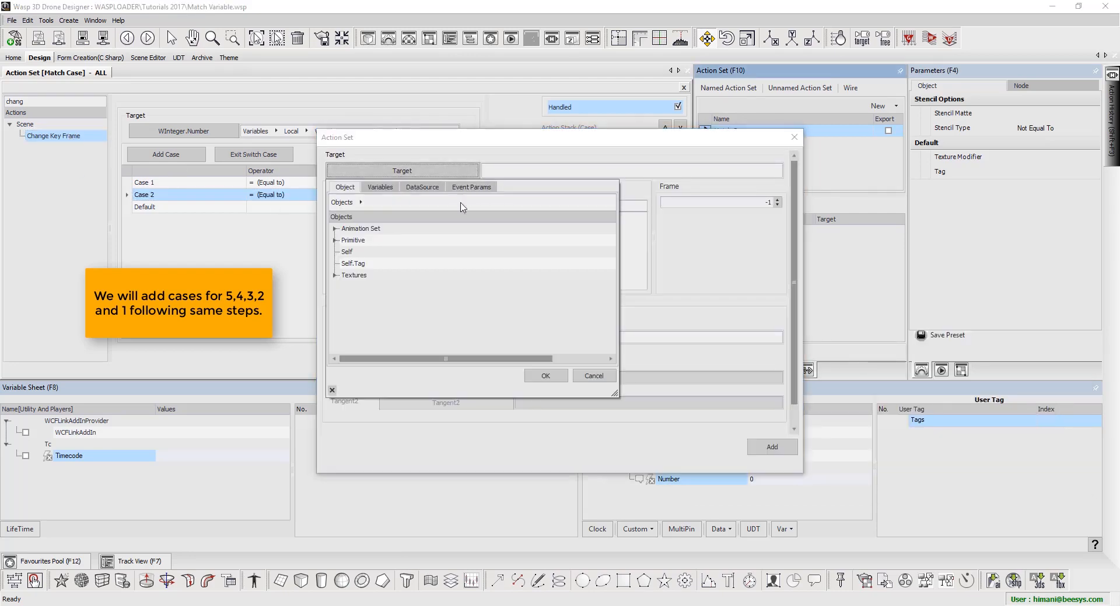
click(376, 241)
double_click(376, 241)
scroll(400, 321, down, 3)
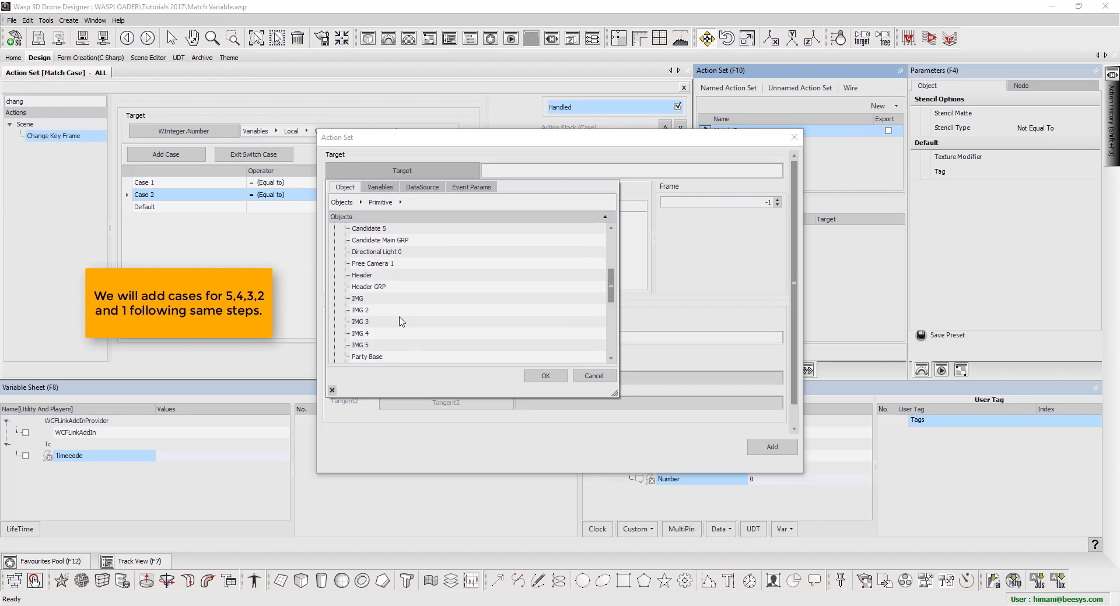
click(400, 243)
click(541, 375)
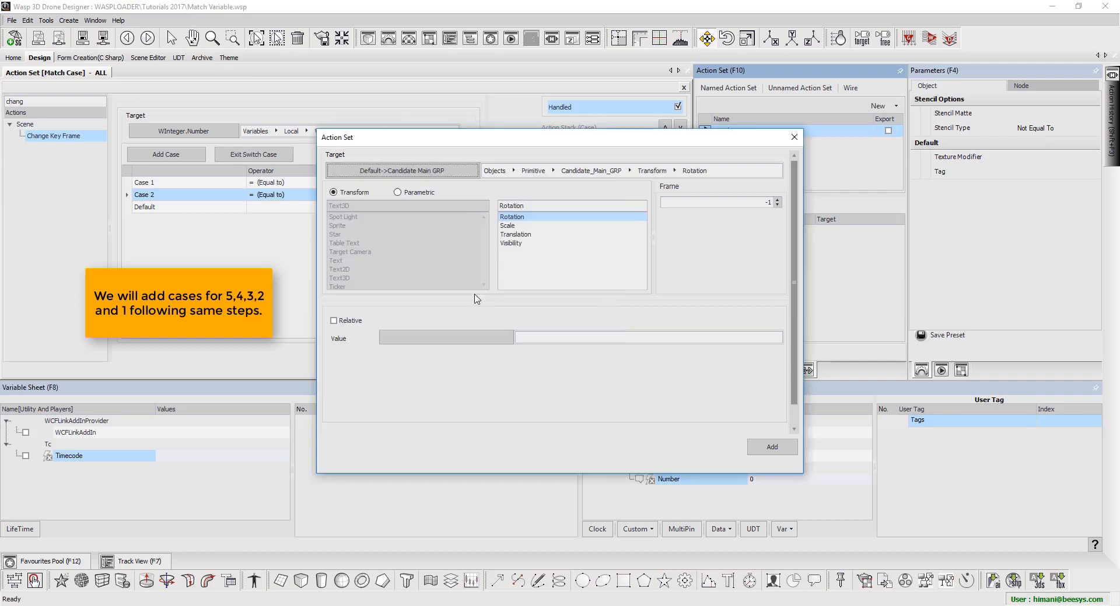
Set the Case 2 key frame change to Translation with a constant value of 100,0,0 and add it to the case
click(513, 234)
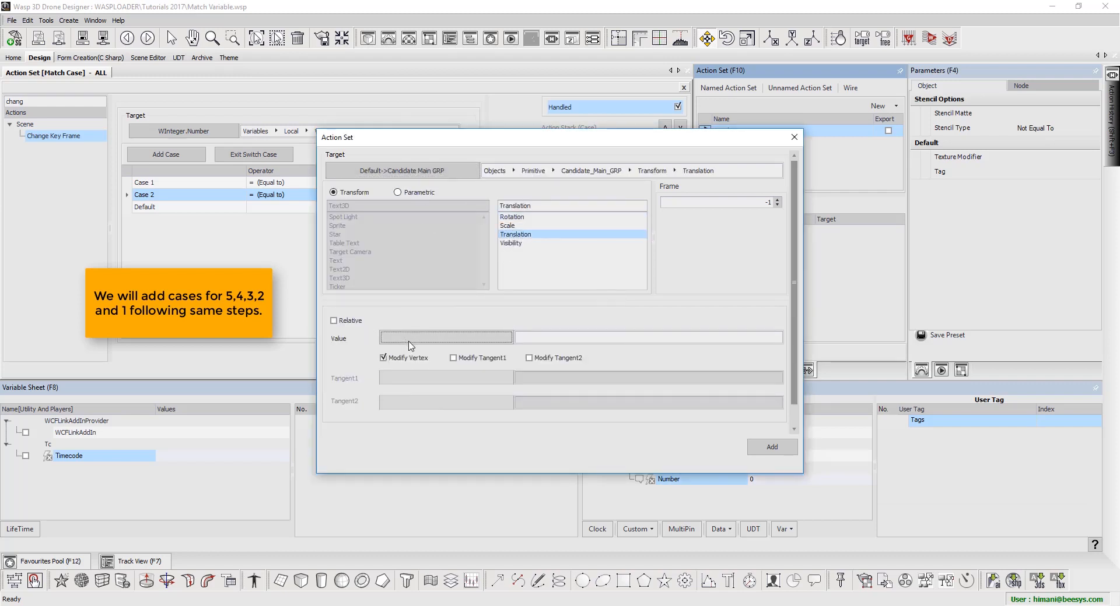
click(441, 339)
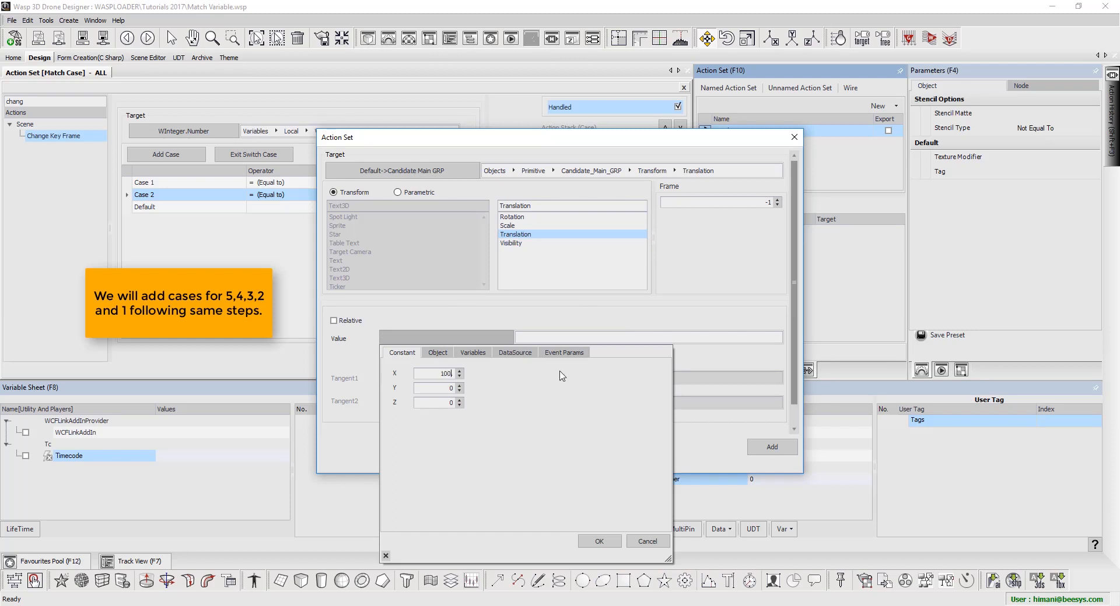
click(599, 542)
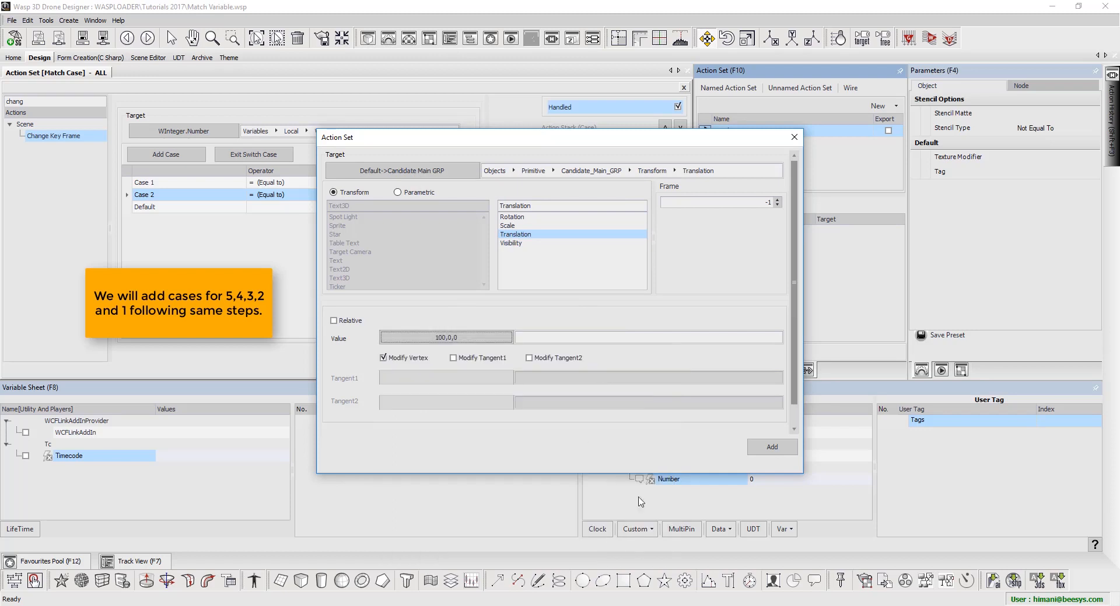
click(771, 447)
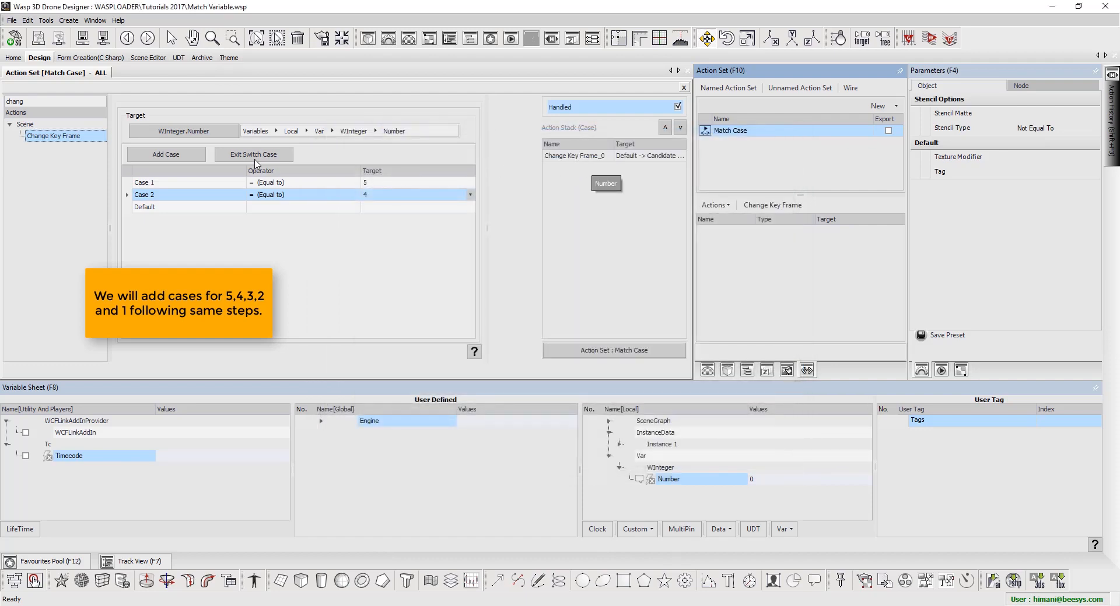
Add Case 3 to the Match Variable action with the Equal to operator and a constant target of 3
click(166, 154)
click(281, 207)
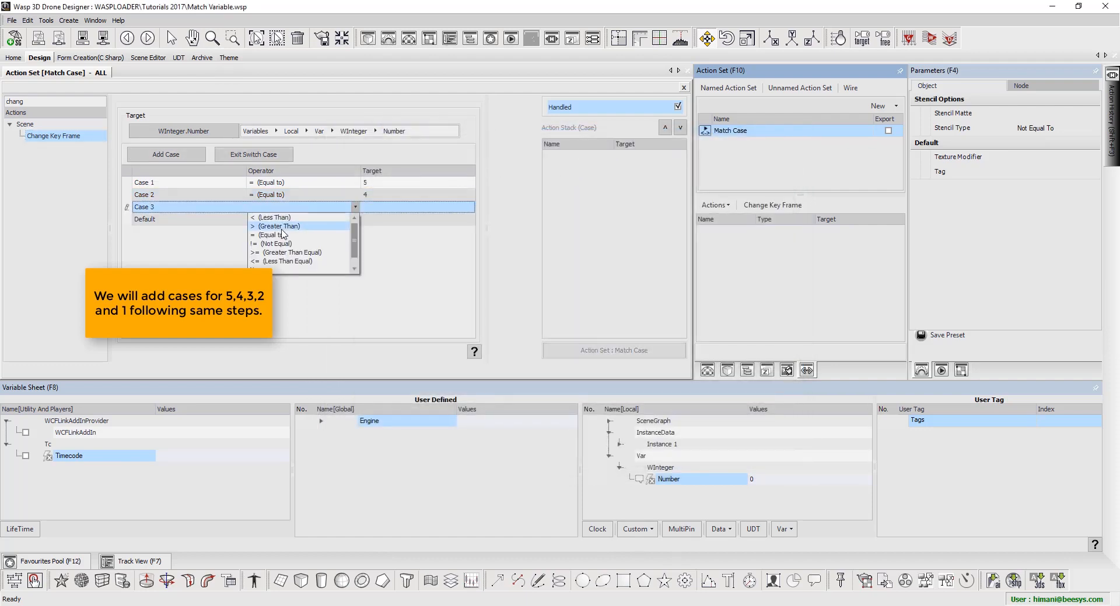
click(283, 235)
click(376, 208)
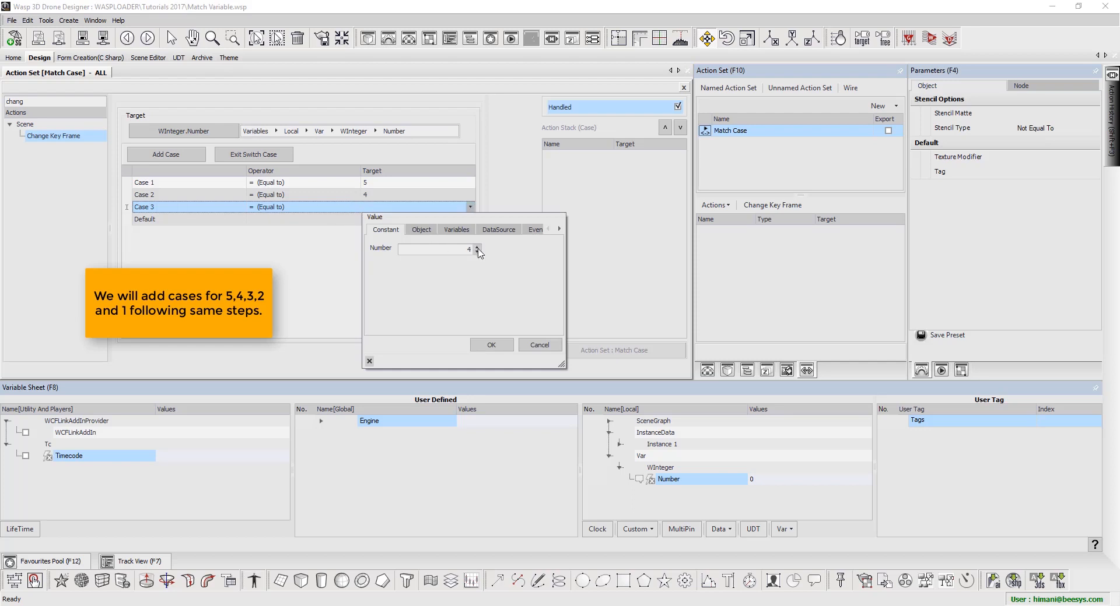
click(491, 345)
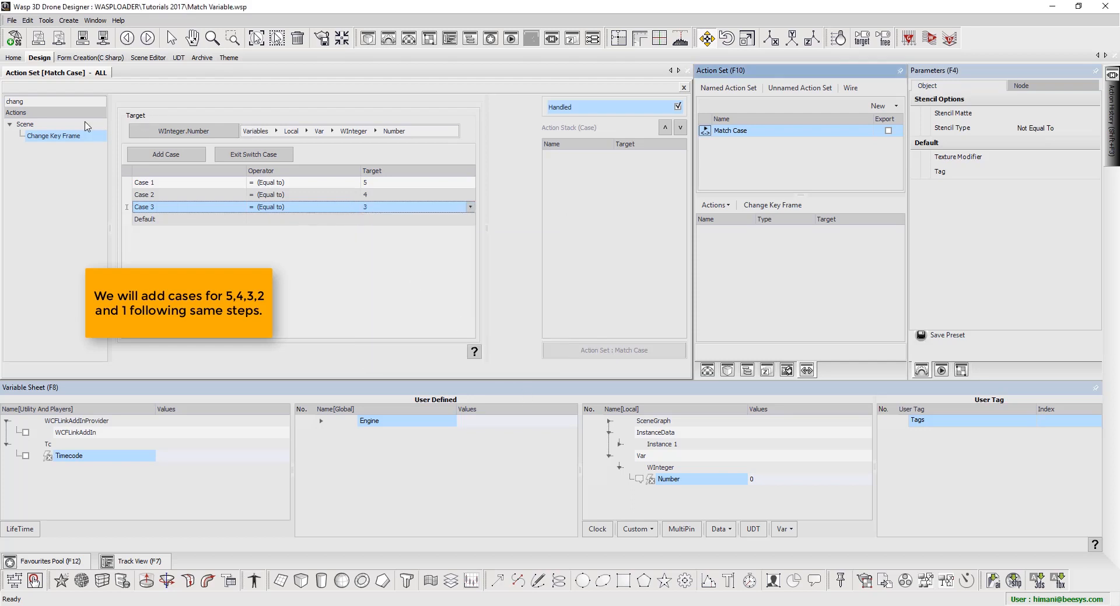
Start a Change Key Frame action for Case 3 targeting Candidate Main GRP, checking the 3-candidate translation in the Notepad notes
double_click(67, 136)
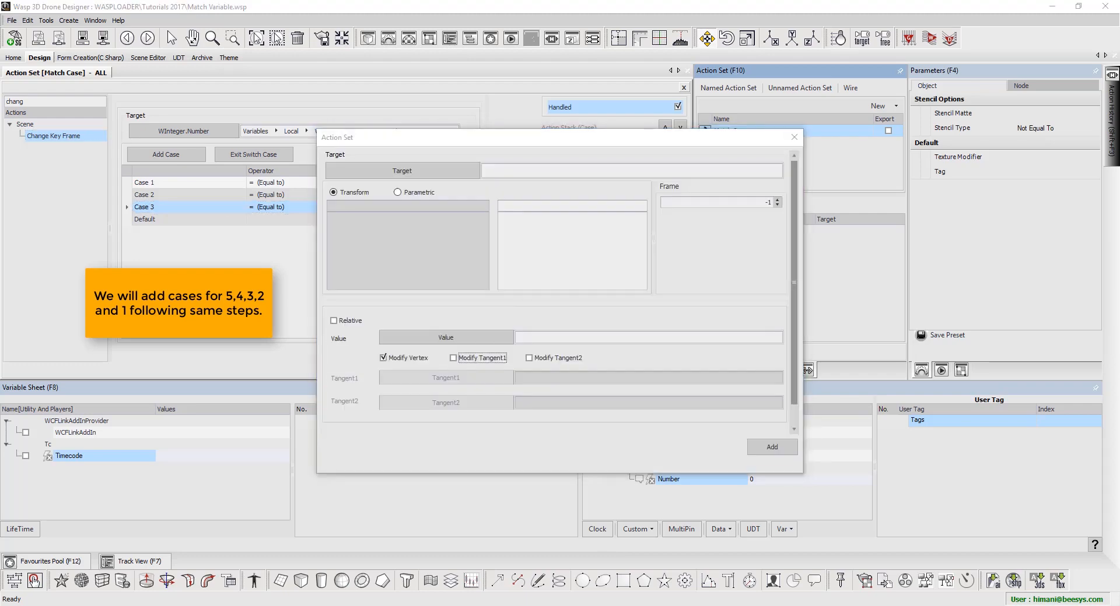
click(531, 563)
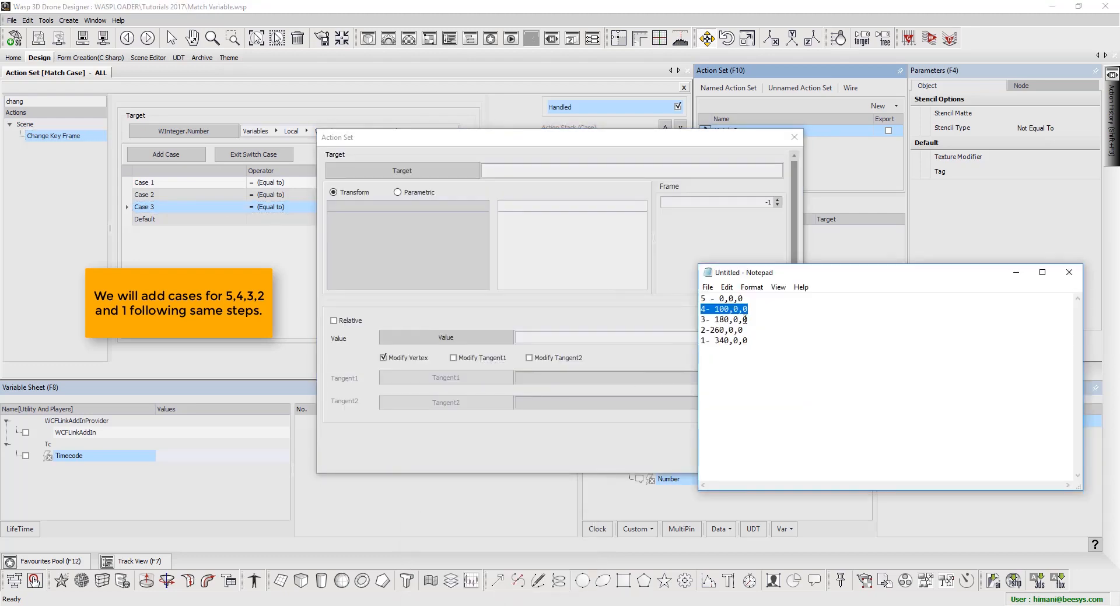
click(516, 266)
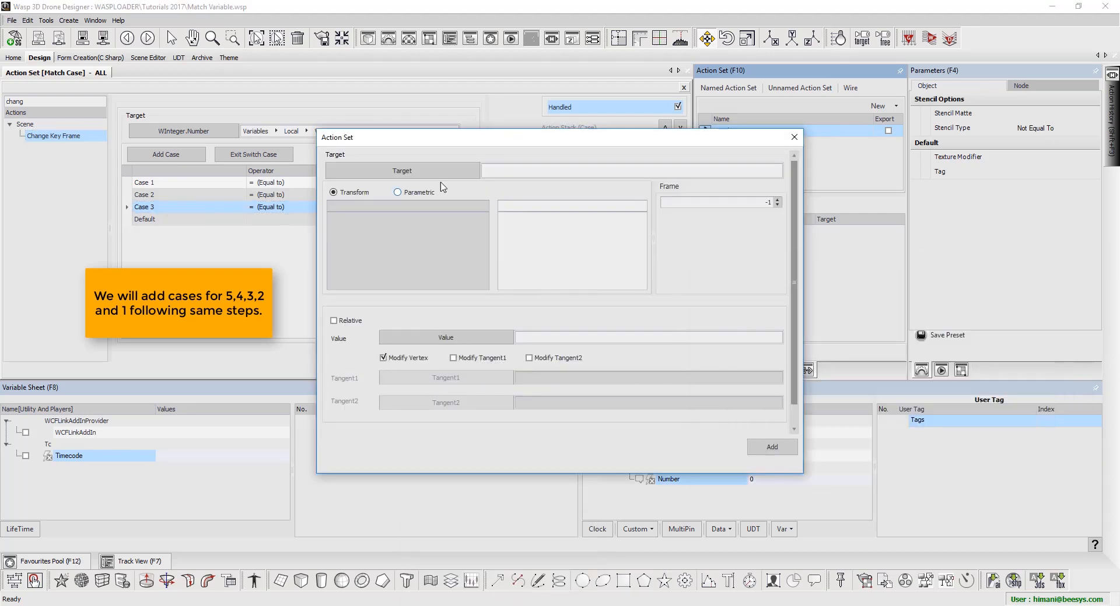
click(448, 177)
double_click(382, 240)
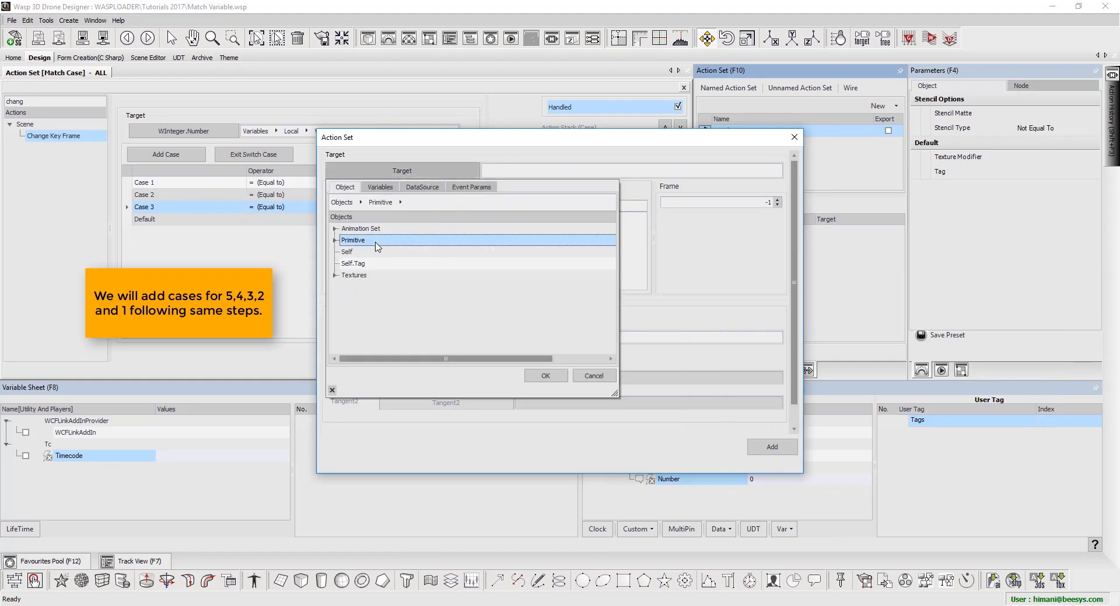
scroll(399, 337, down, 3)
click(406, 311)
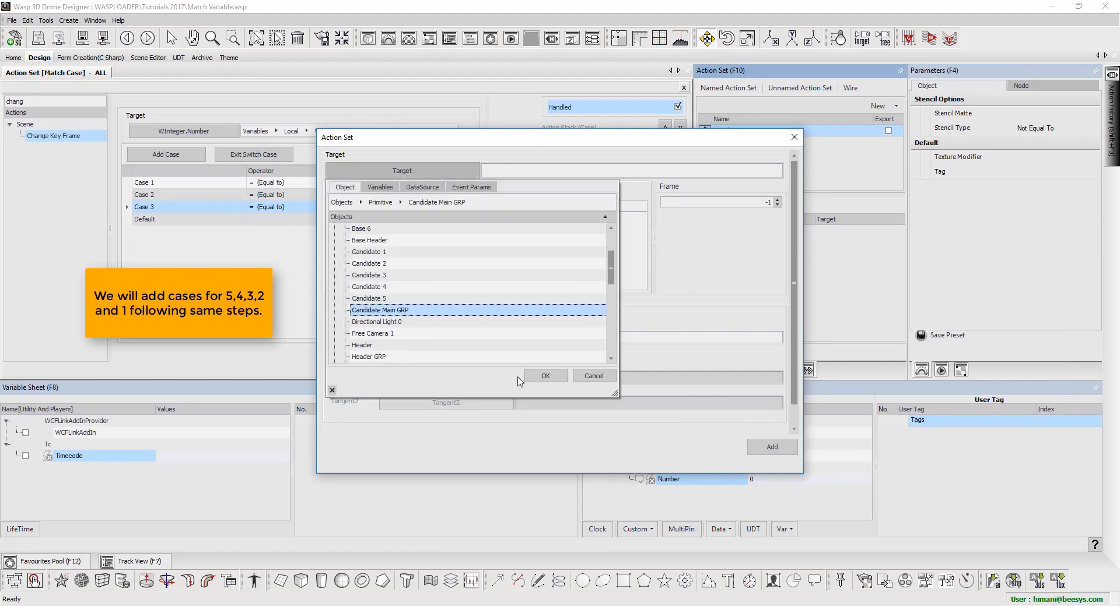
click(525, 378)
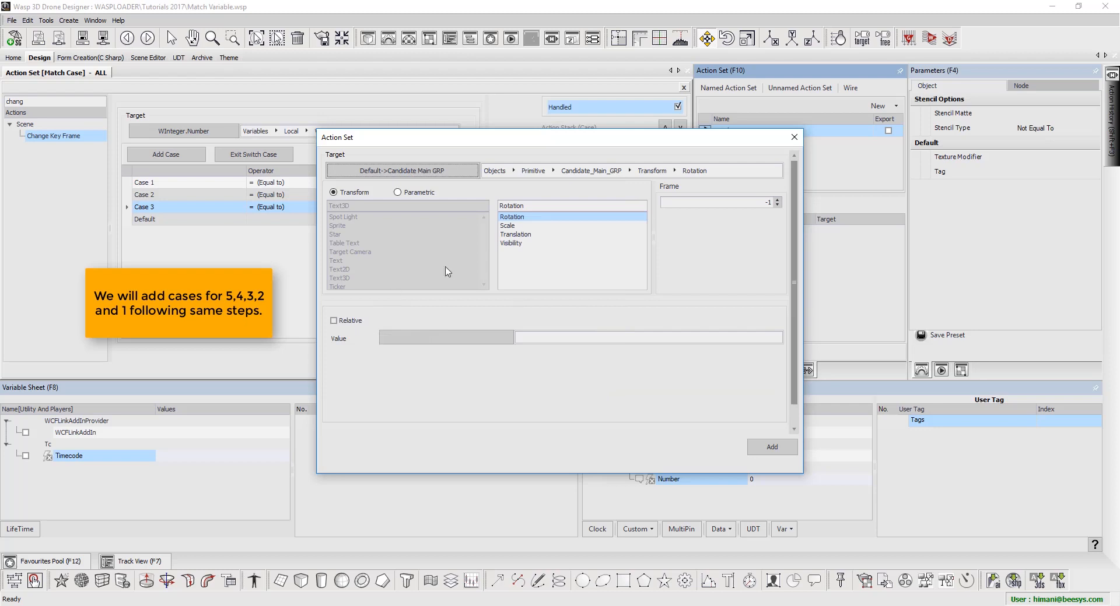
Set the Case 3 key frame change to Translation with a constant value of 180,0,0 and add it to the case
click(528, 235)
click(437, 338)
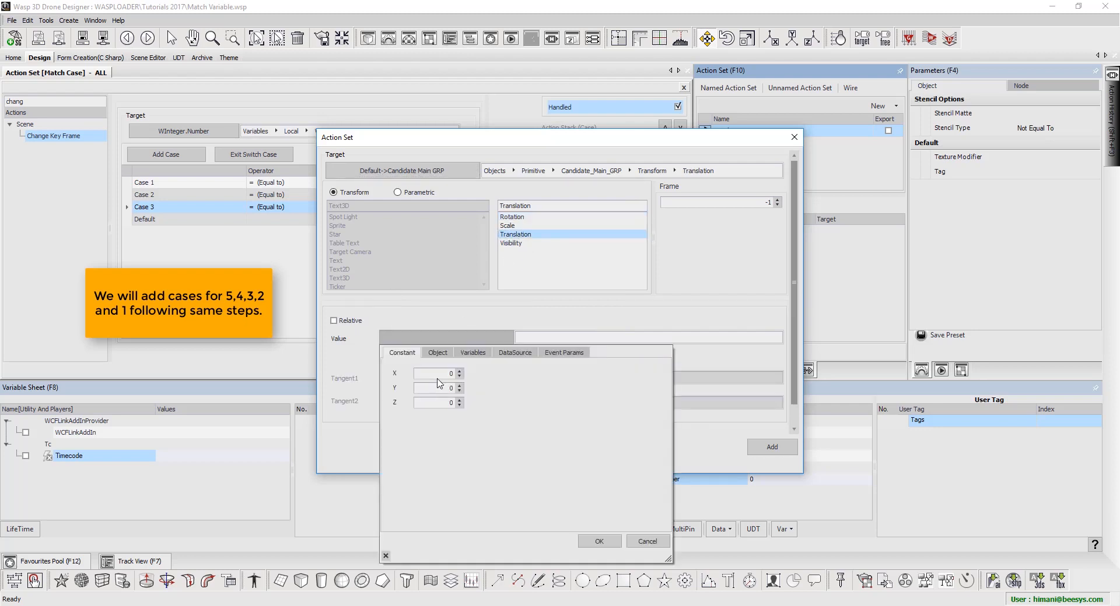
double_click(456, 376)
click(599, 541)
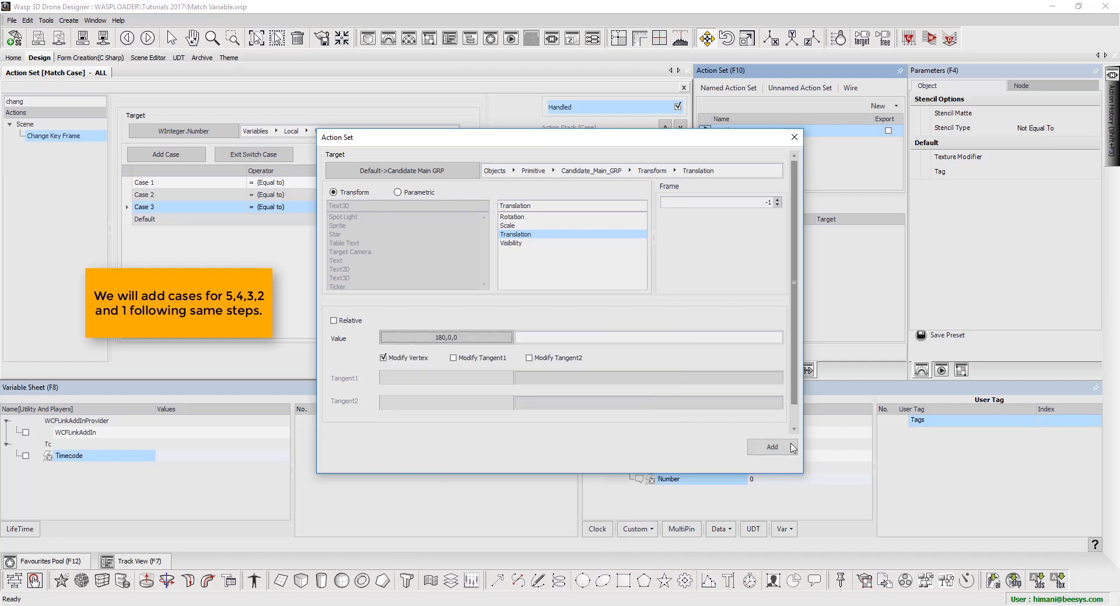
click(771, 447)
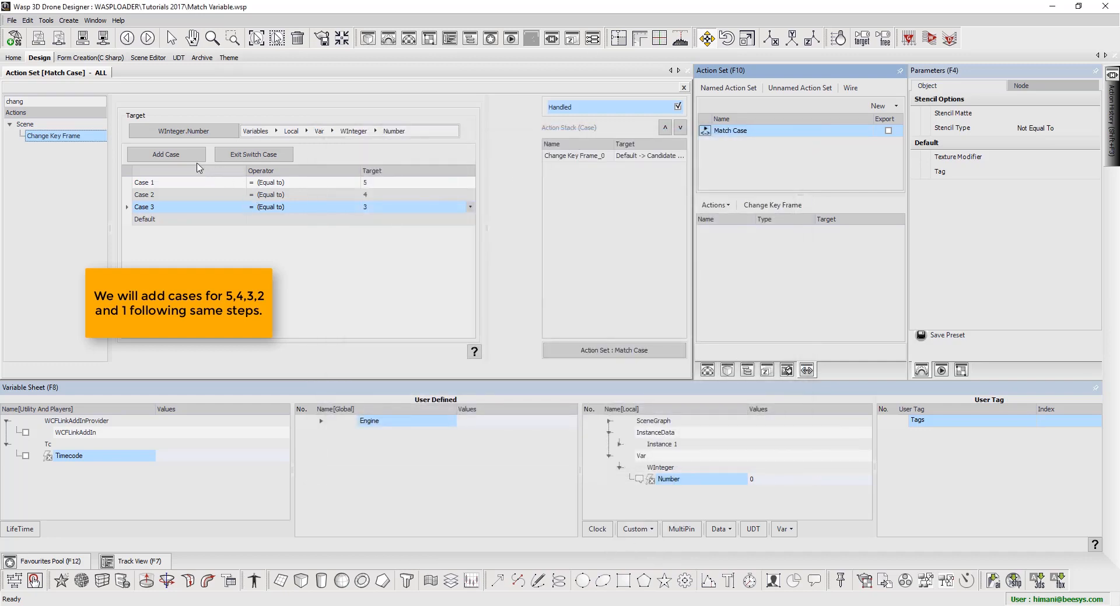
Add Case 4 to the Match Variable action with the Equal to operator and a constant target of 2
click(169, 154)
click(282, 219)
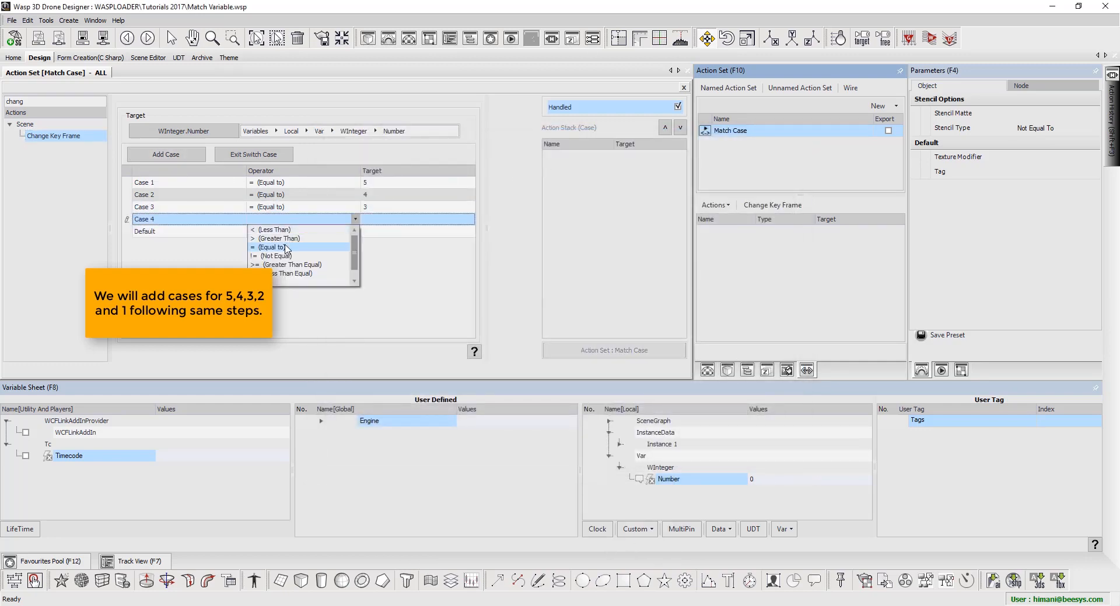
click(285, 248)
click(399, 220)
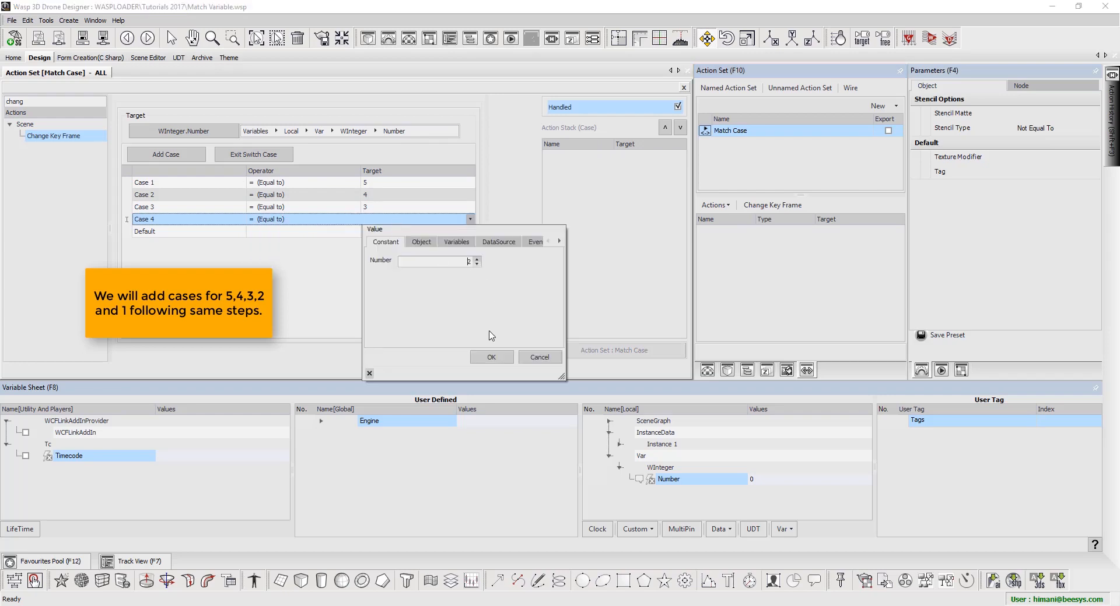
click(491, 356)
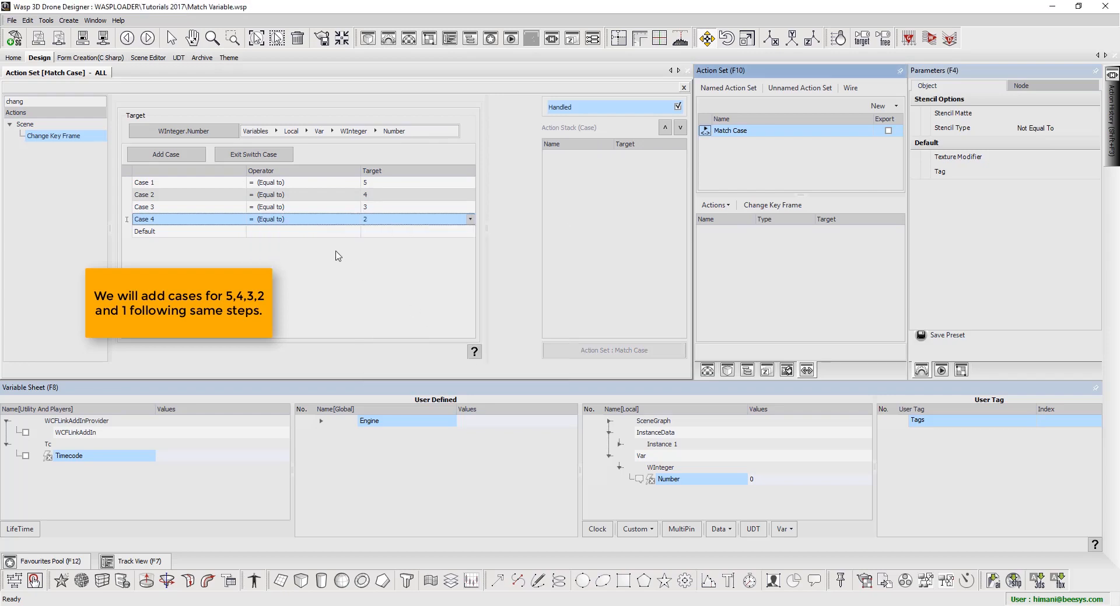
Start a Change Key Frame action for Case 4 targeting the Candidate Main GRP primitive
double_click(54, 137)
click(402, 170)
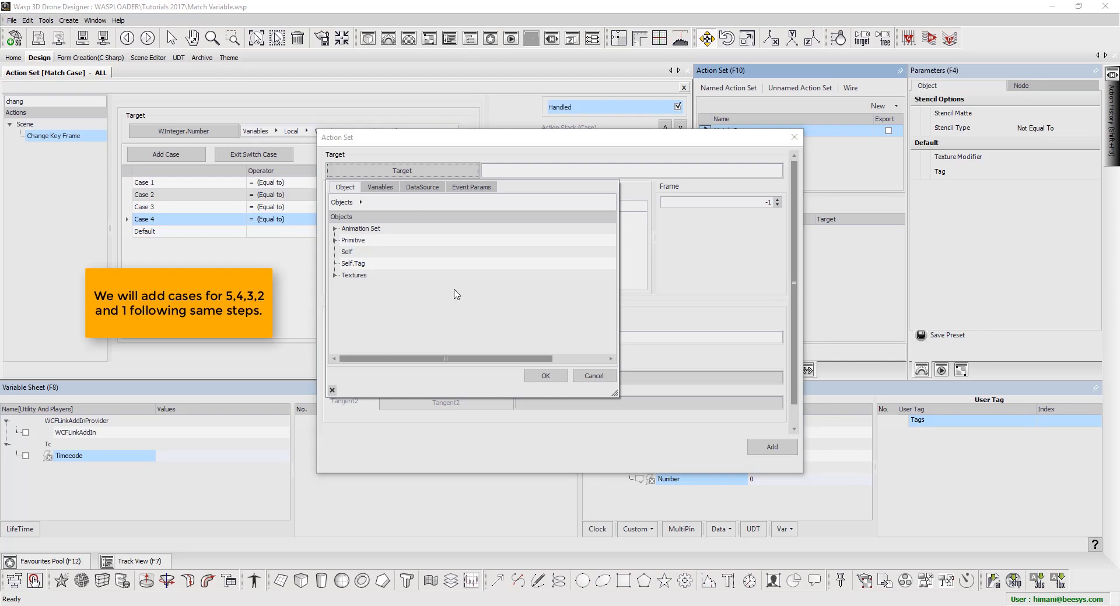
double_click(381, 241)
click(410, 310)
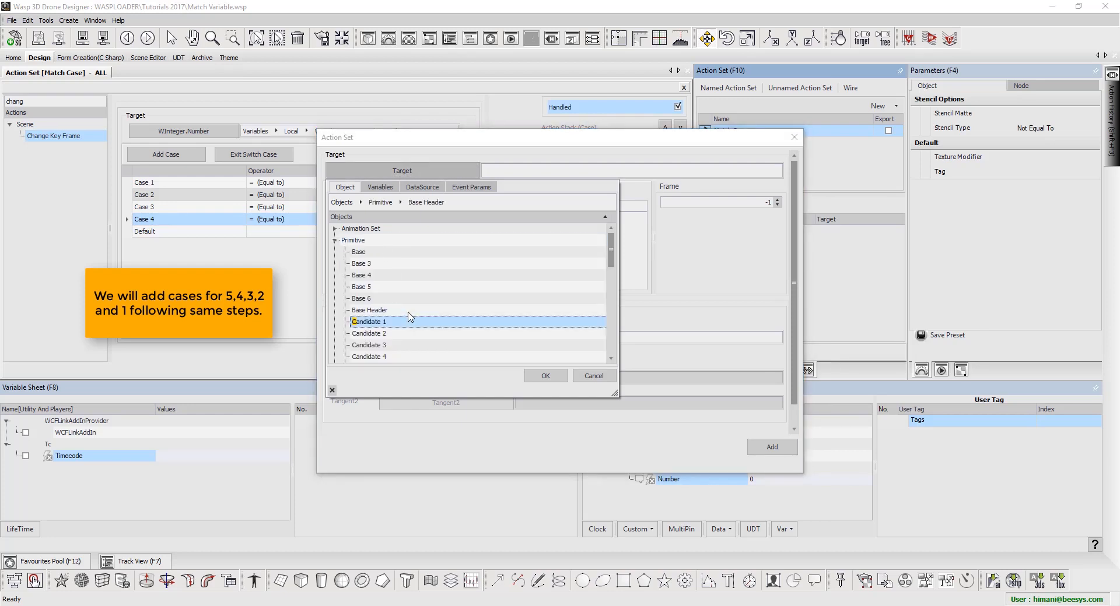
scroll(411, 320, down, 3)
double_click(410, 275)
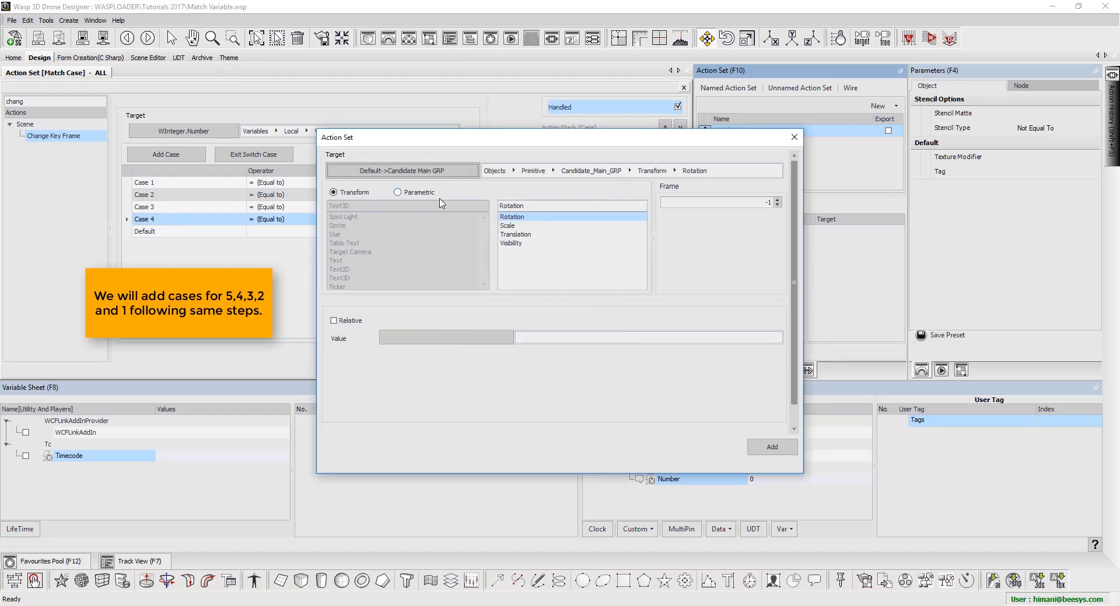
Set the Case 4 key frame change to Translation with constant 260,0,0, check it against the Notepad notes, and add it to the case
click(515, 234)
click(429, 339)
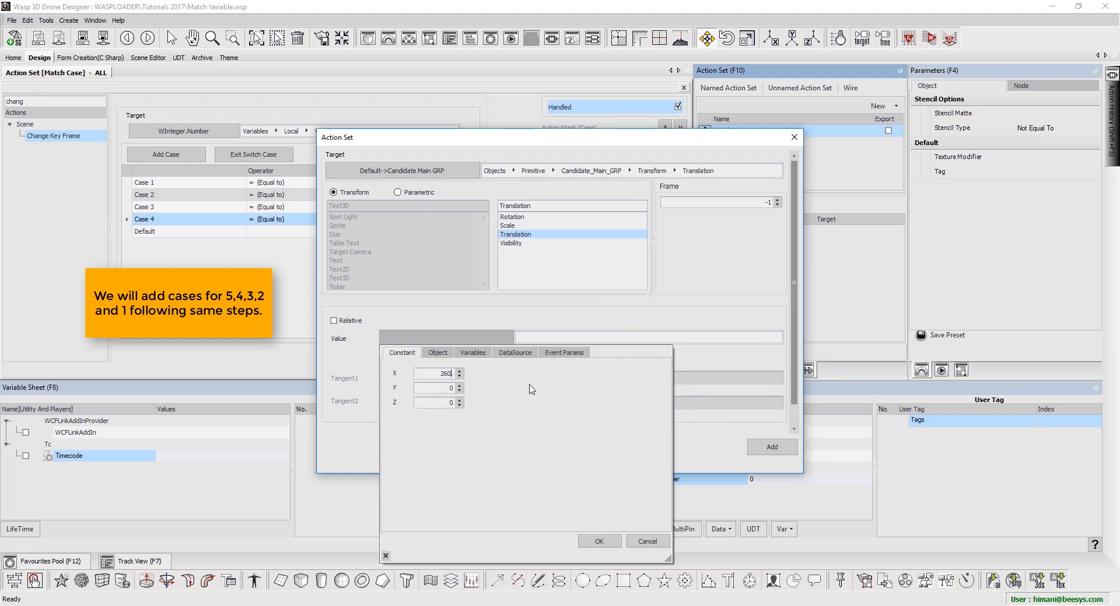
text(260)
click(601, 542)
mouse_move(500, 605)
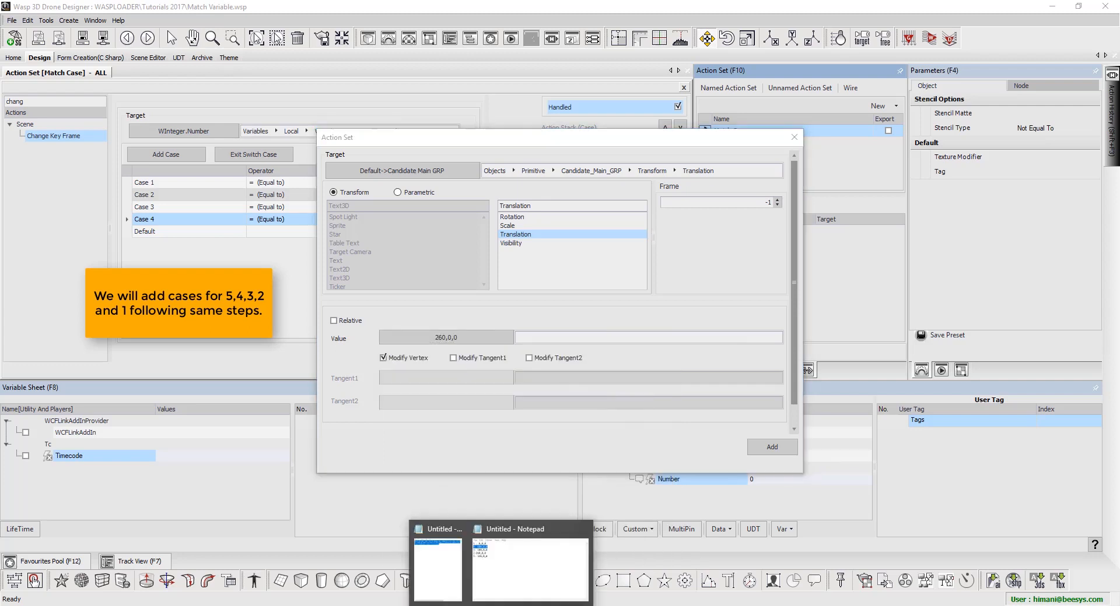
click(521, 589)
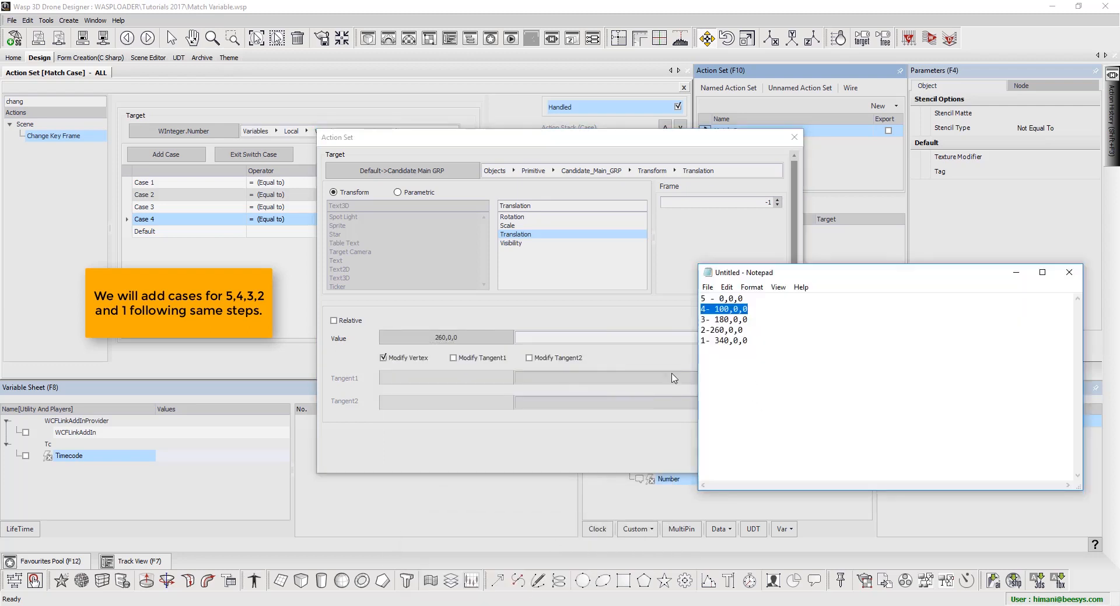
click(558, 280)
click(758, 450)
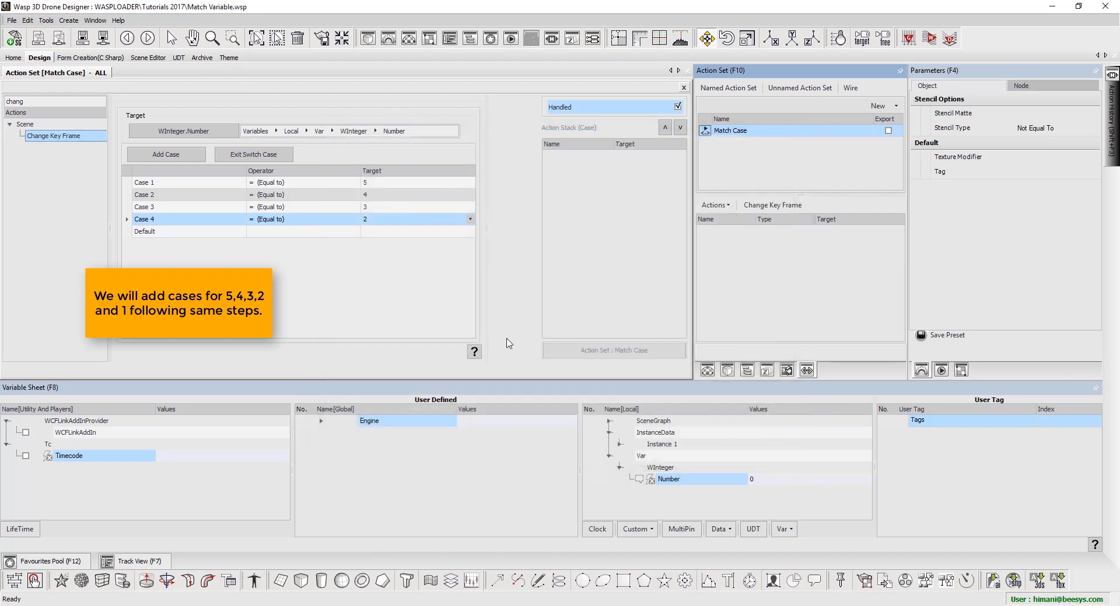
Add Case 5 to the Match Variable action with the Equal to operator and a constant target of 1
click(166, 154)
click(286, 231)
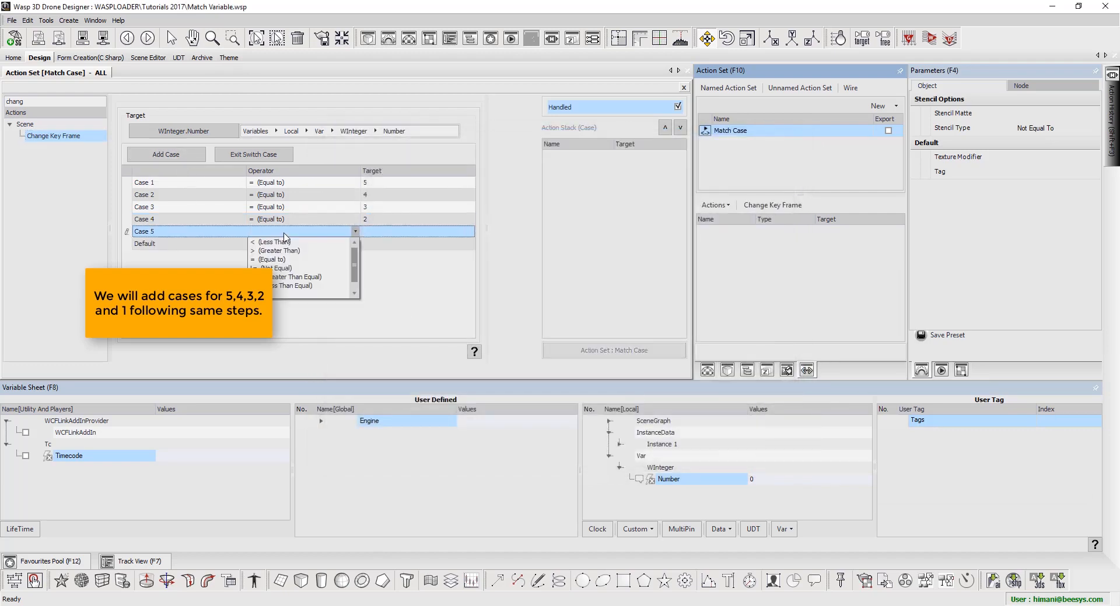
click(286, 260)
click(389, 233)
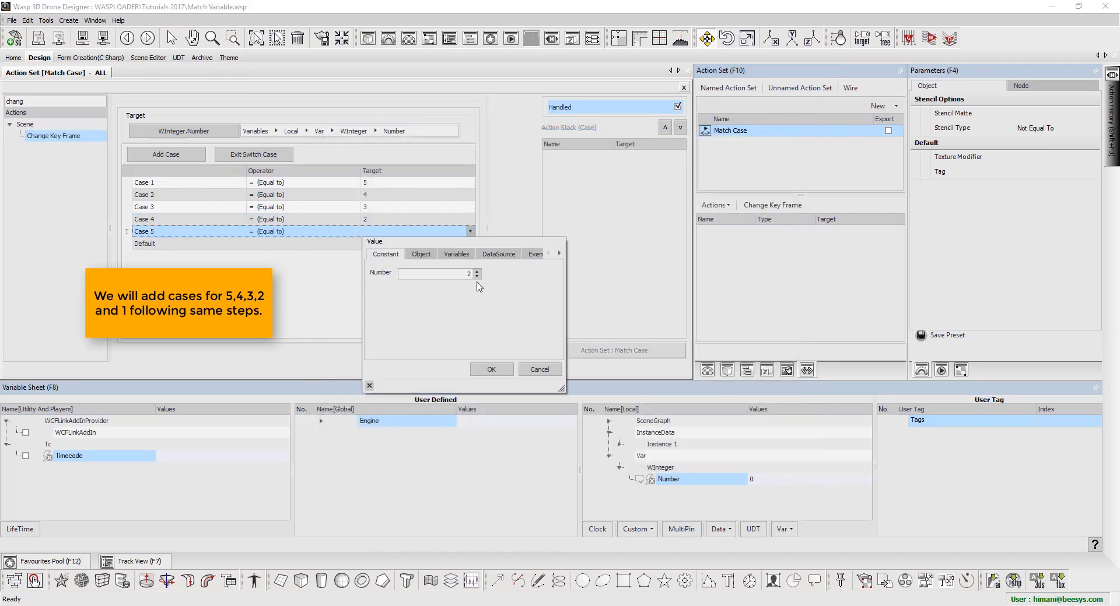
click(491, 370)
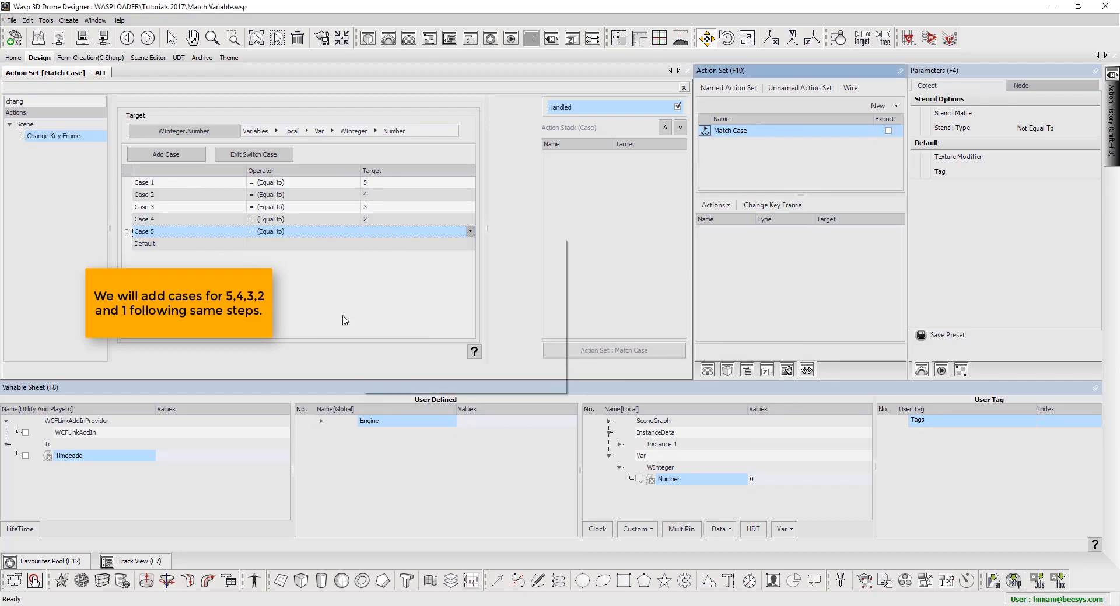
Start a Change Key Frame action for Case 5 targeting the Candidate Main GRP primitive
click(68, 140)
double_click(70, 143)
click(435, 171)
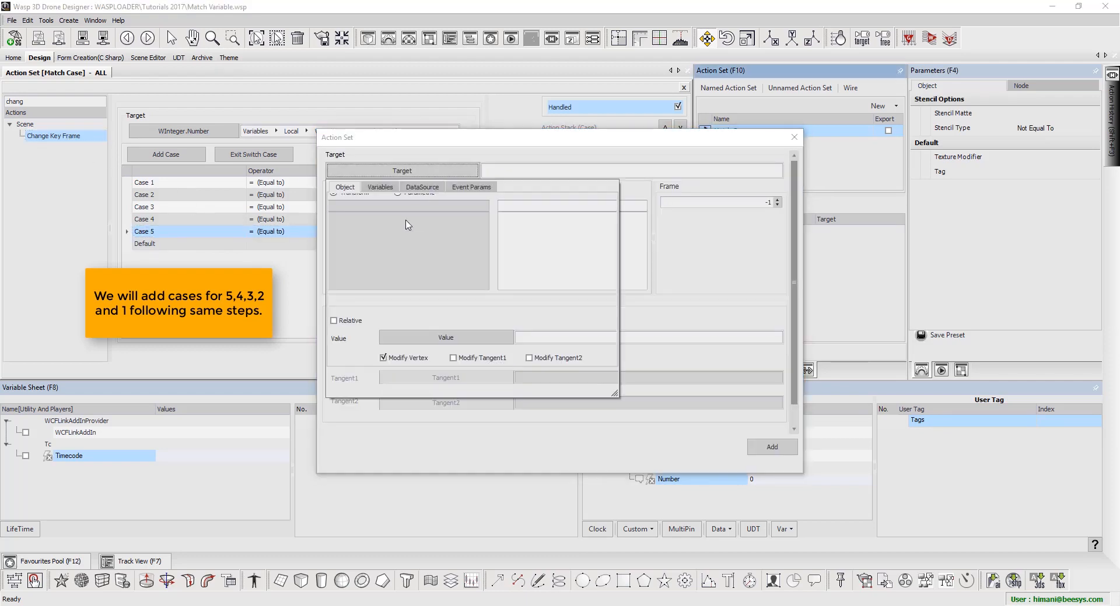
click(353, 240)
key(Right)
scroll(393, 315, down, 3)
click(388, 309)
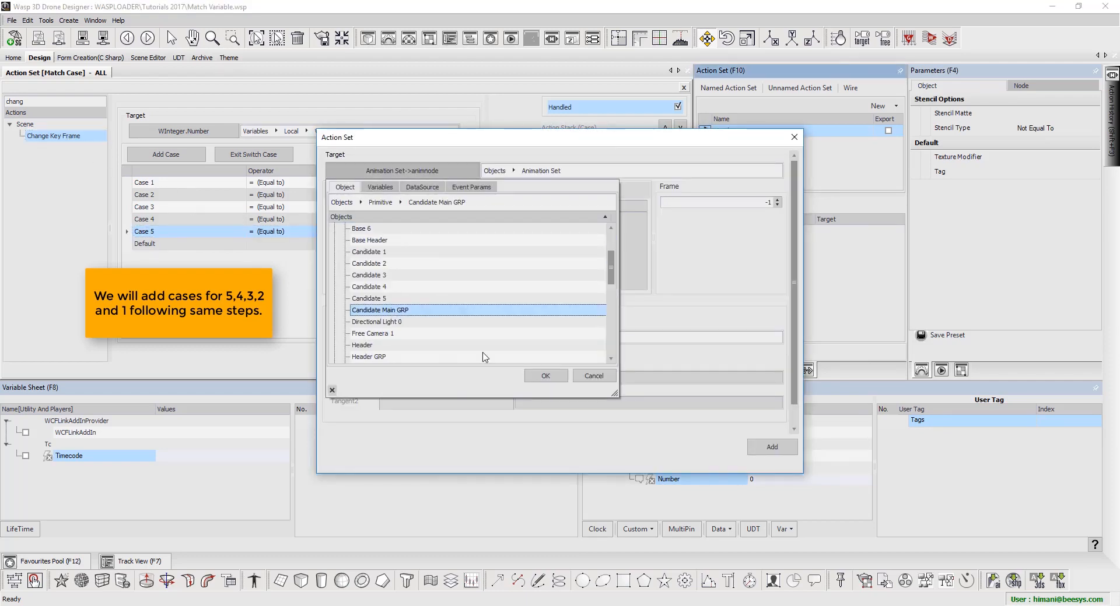
click(553, 379)
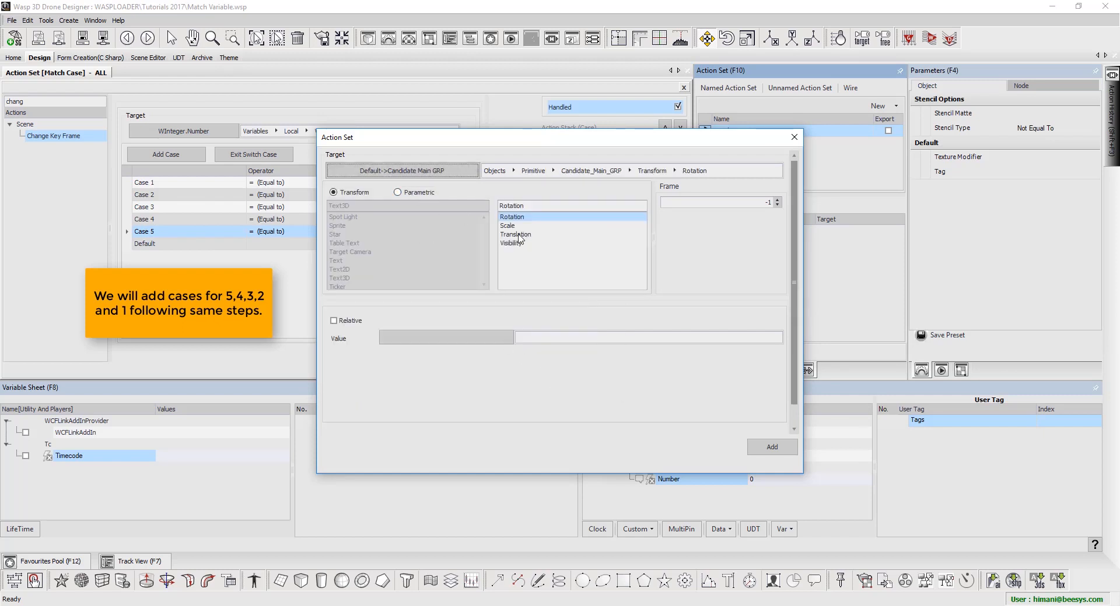
Set the Case 5 key frame change to Translation with a constant value of 340,0,0 and add it to the case
click(515, 235)
click(453, 339)
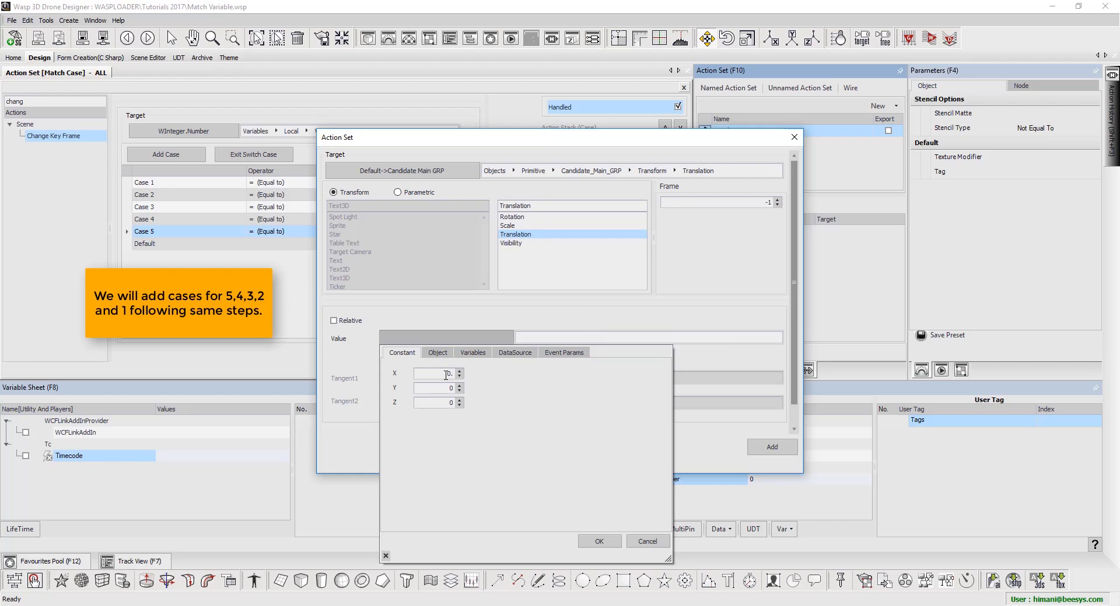
click(588, 543)
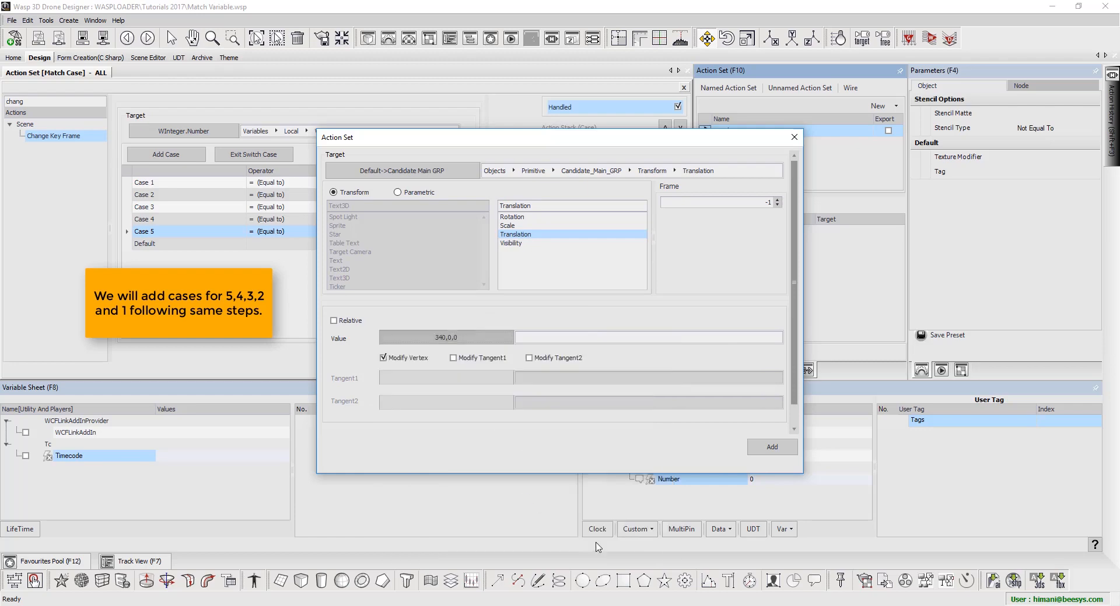
click(775, 447)
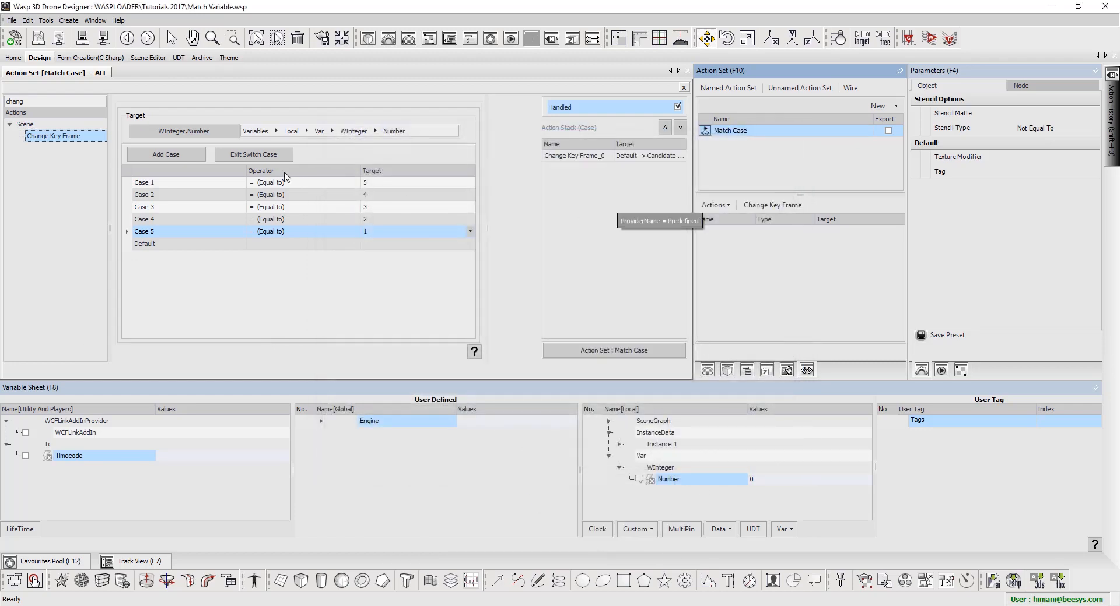
Exit the switch case, add the Match Variable action to the Match Case action set, and close the action editor
click(260, 158)
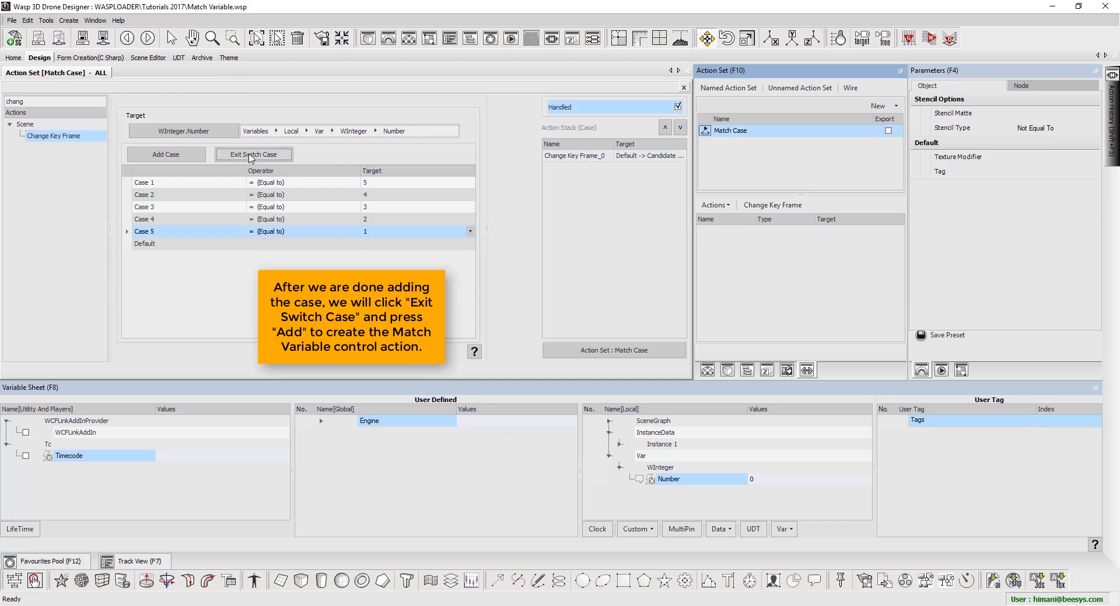
click(513, 236)
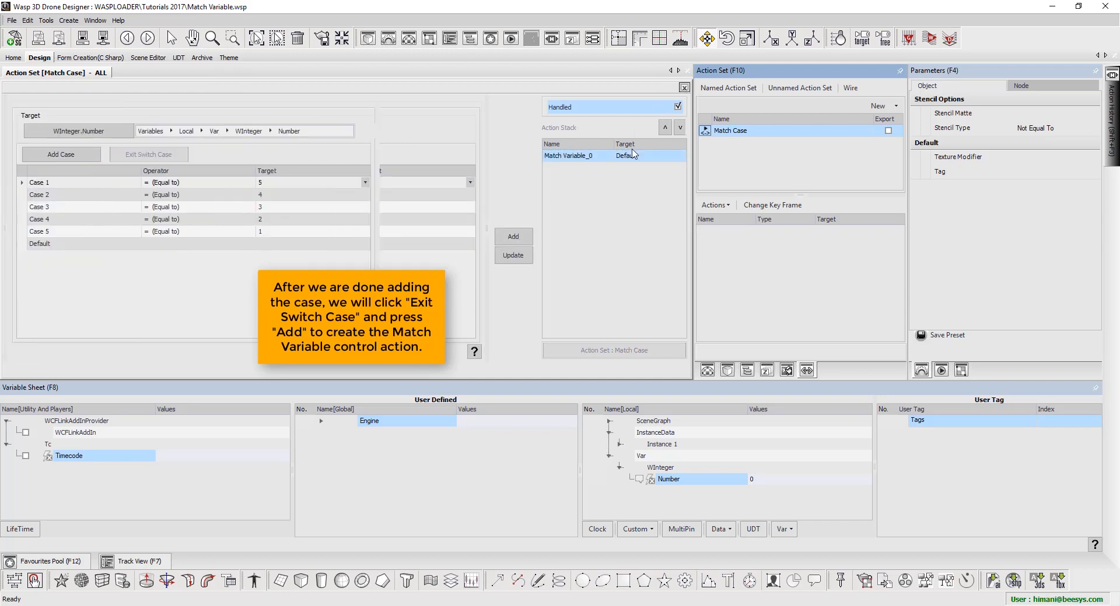
click(683, 87)
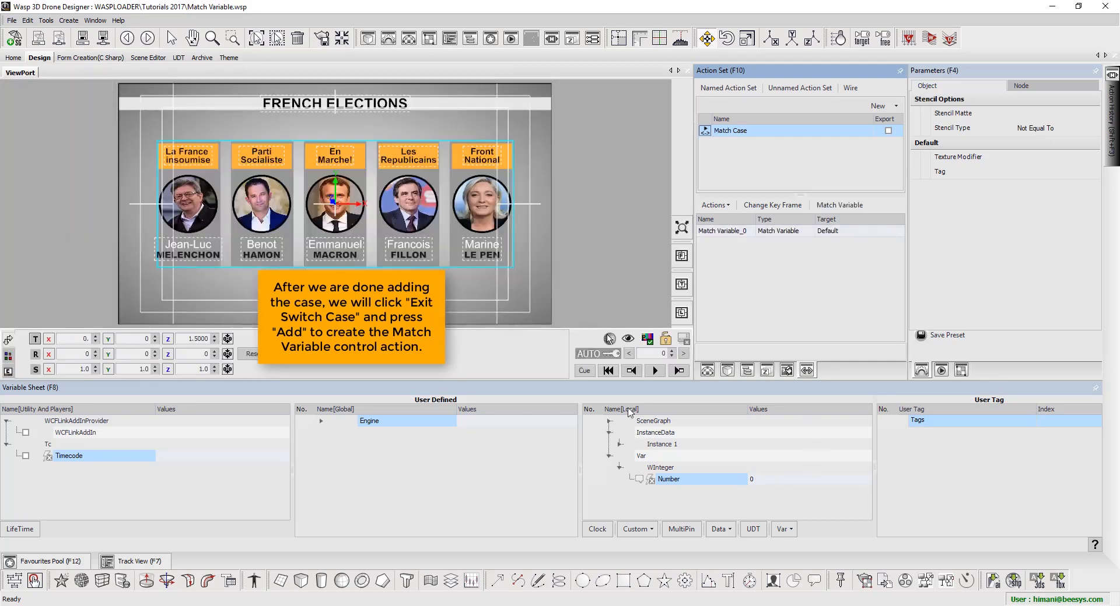
Play the scene, set the Number variable to 4, and run the Match Case action set
click(655, 371)
click(768, 480)
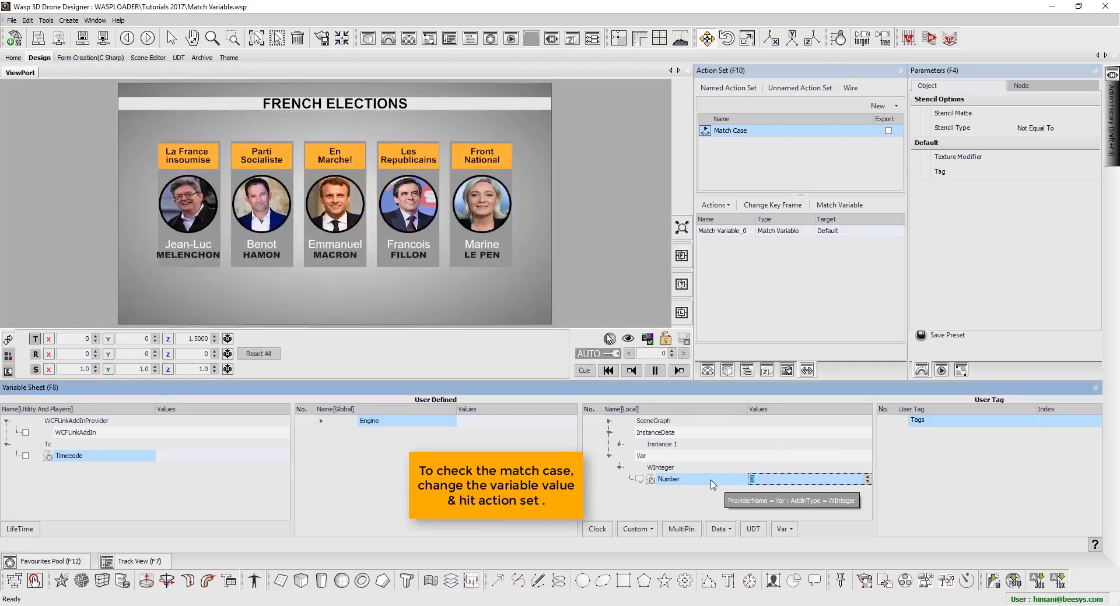
text(4)
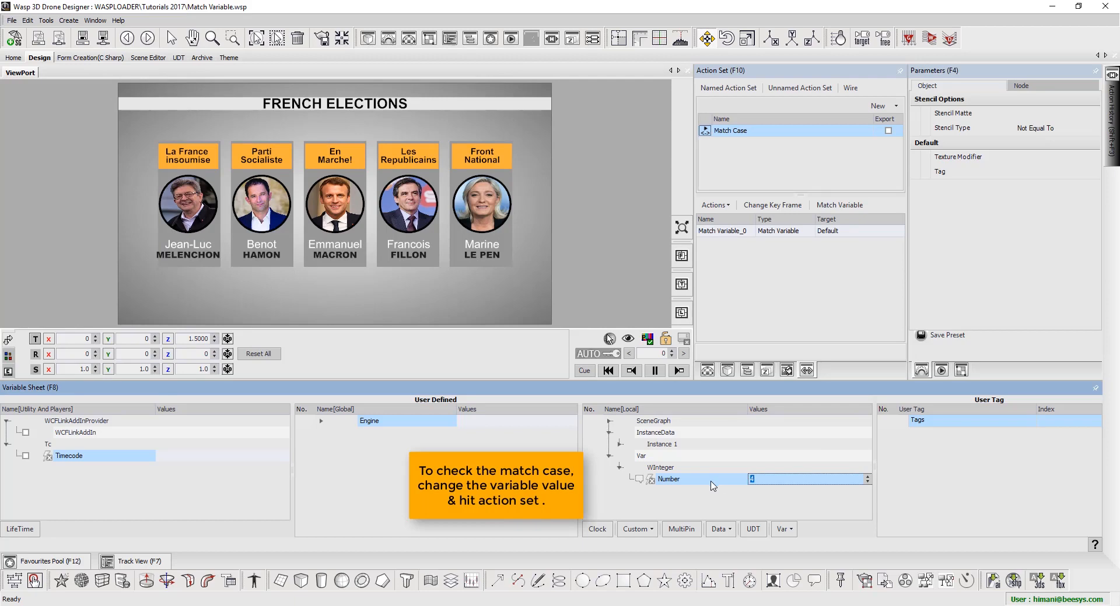
click(707, 132)
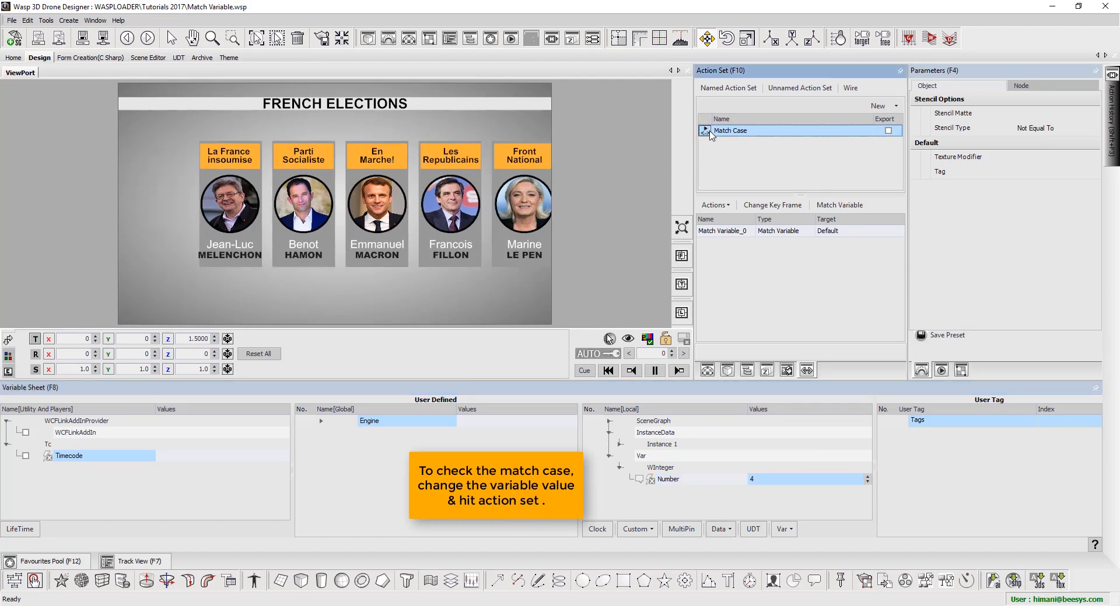
Test the Match Case action set with the Number variable set to 3 and 2, running it after each value
click(770, 479)
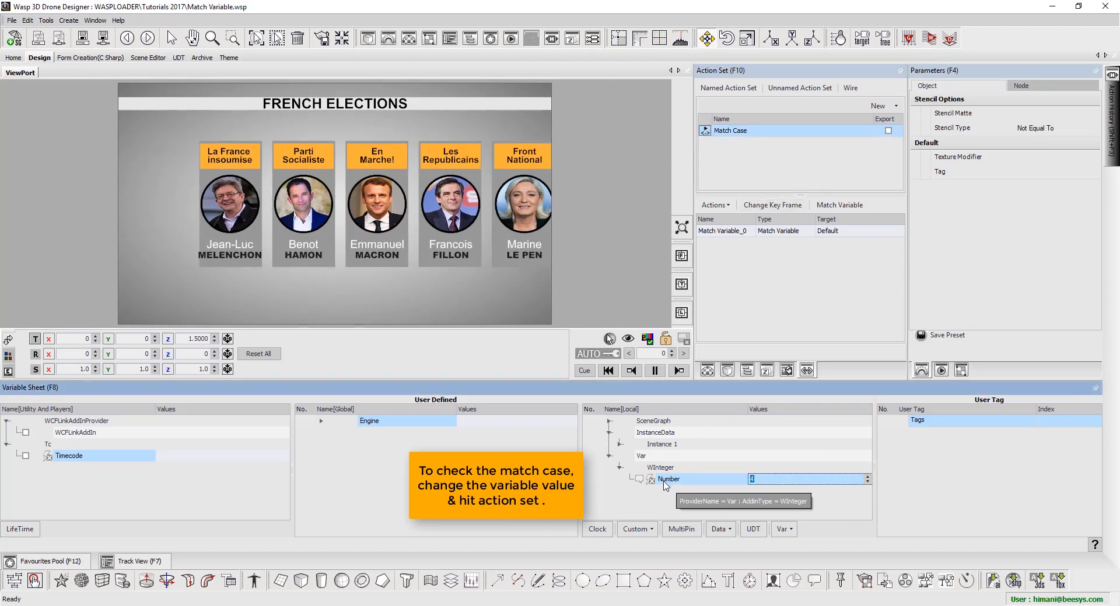
click(705, 132)
click(672, 479)
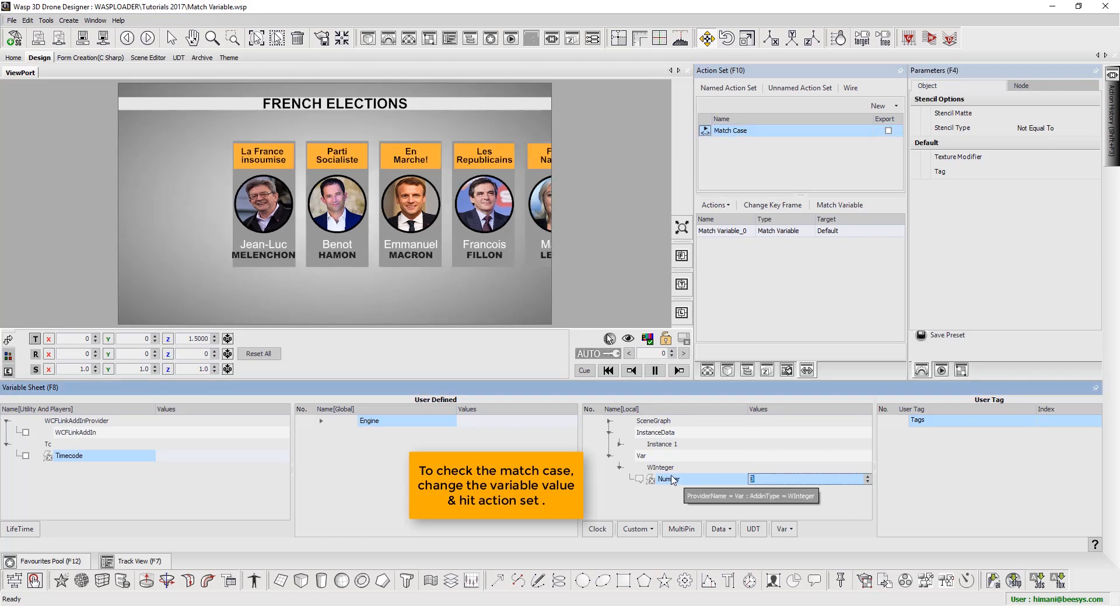
click(708, 132)
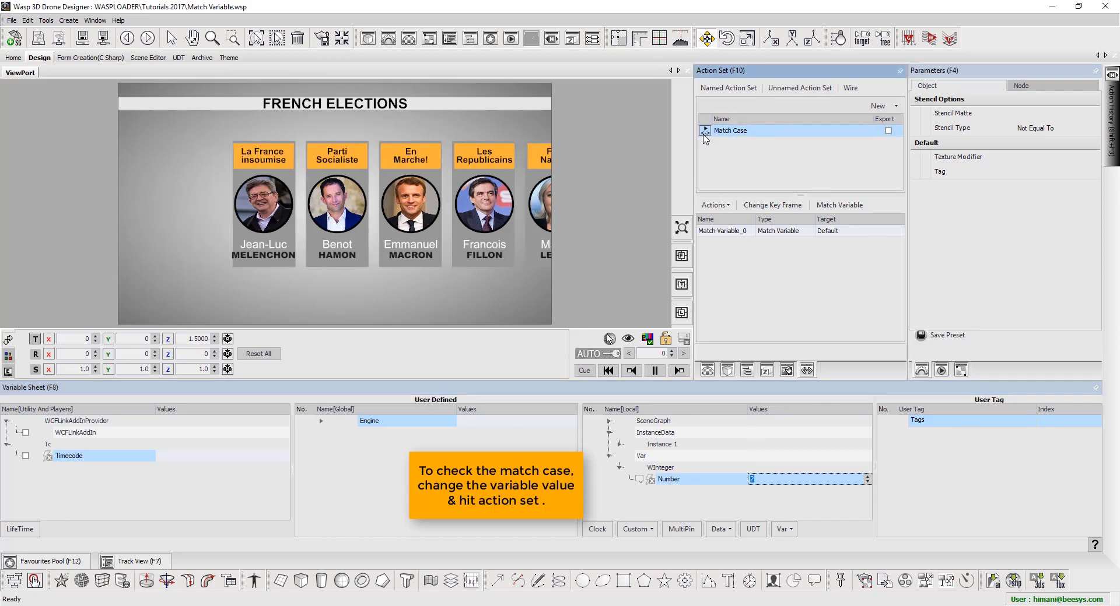
Test the Match Case action set with the Number variable set to 1 and 5, running it after each value
click(702, 483)
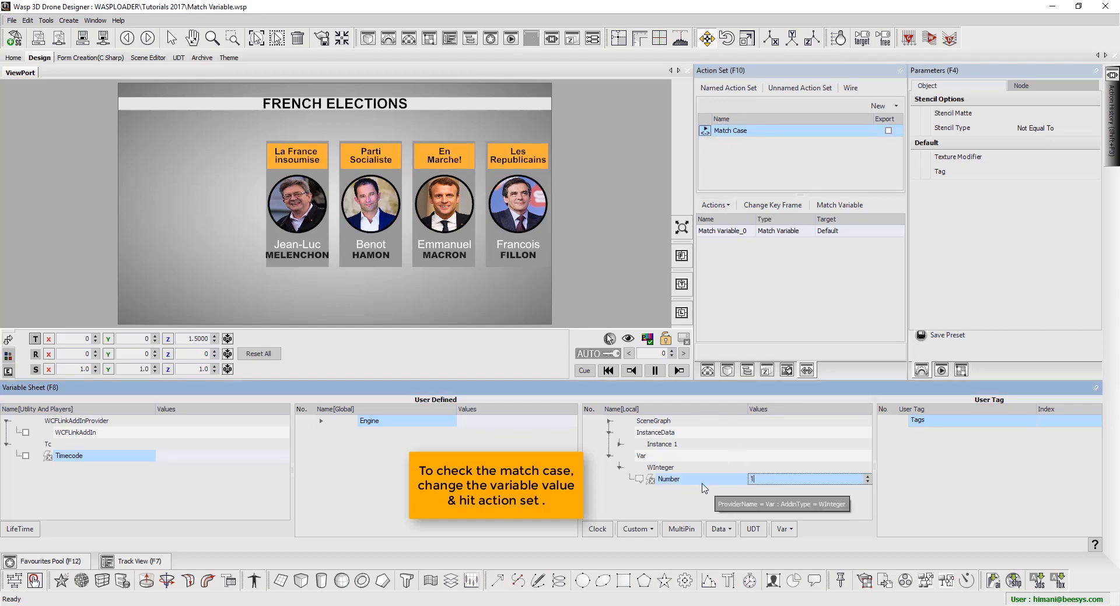
key(Return)
click(709, 132)
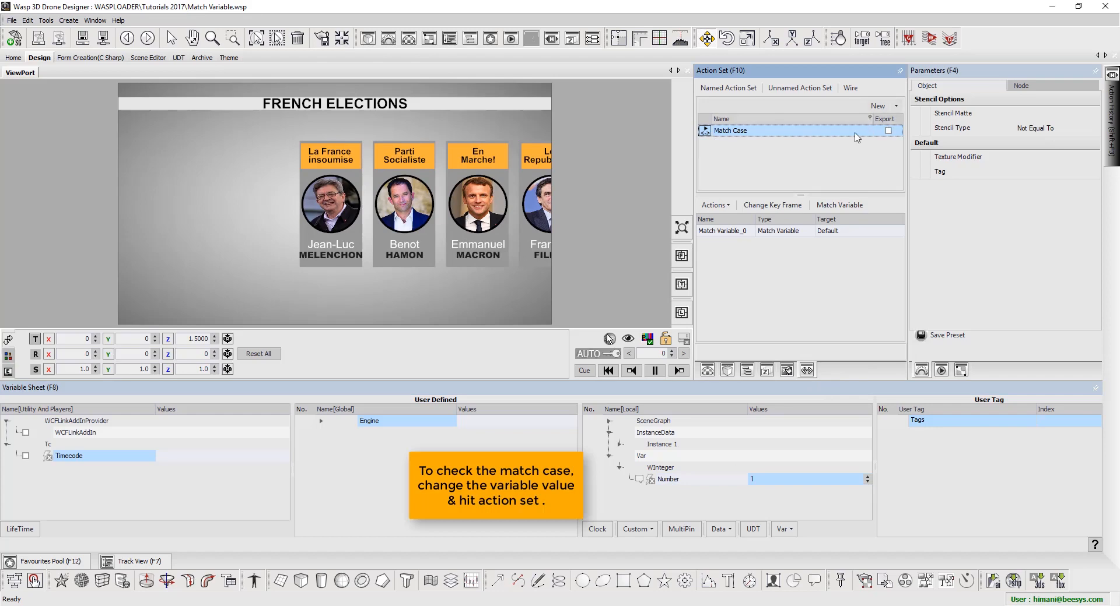
click(752, 480)
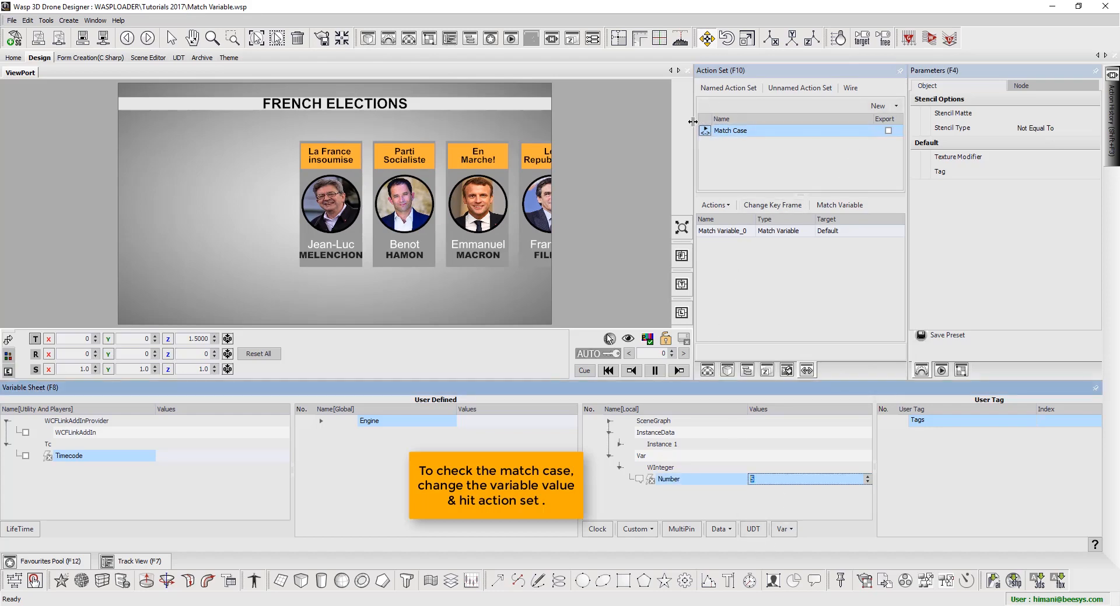
click(703, 131)
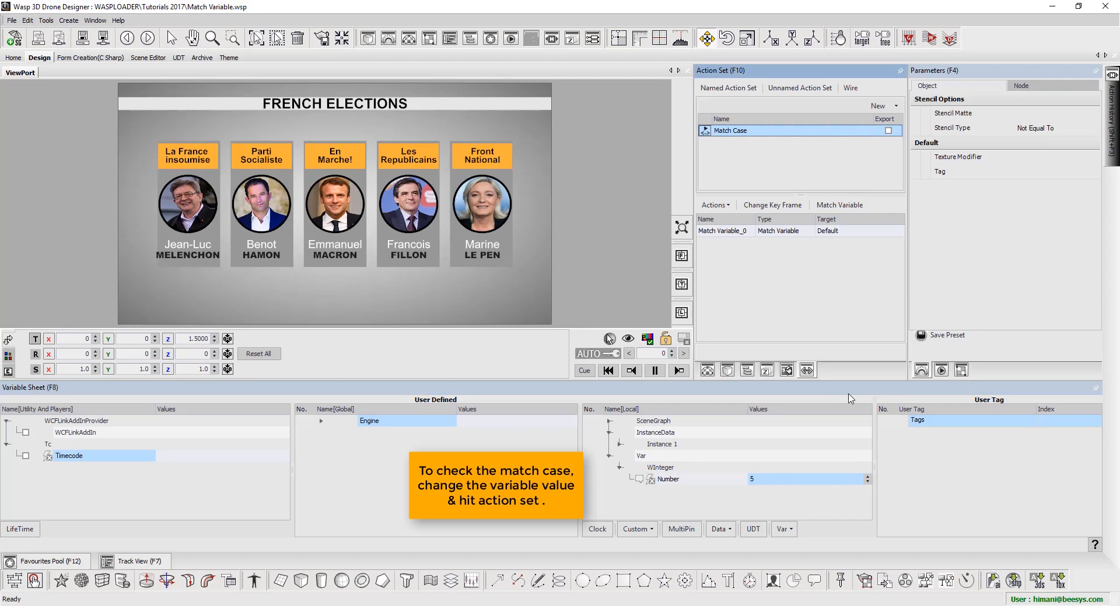
Create a new named action set called Render Off
click(724, 172)
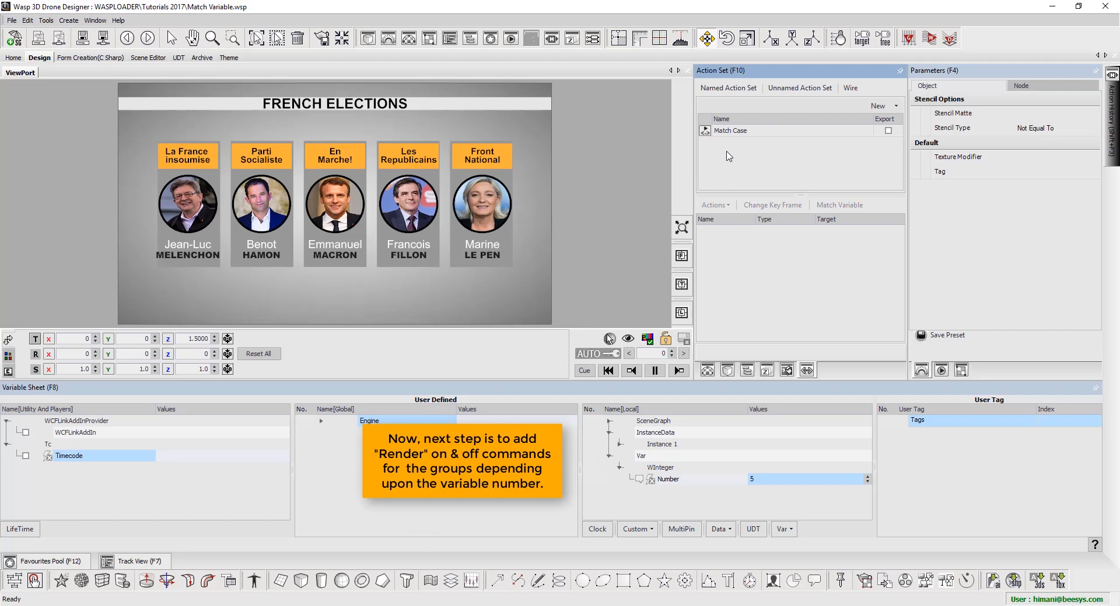
right_click(727, 156)
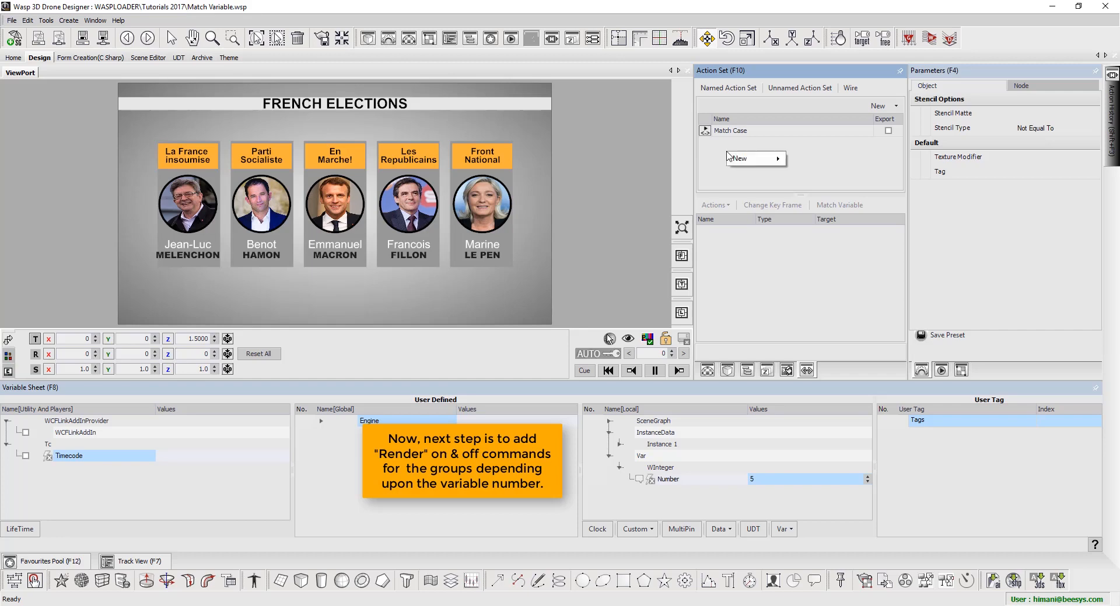
mouse_move(758, 158)
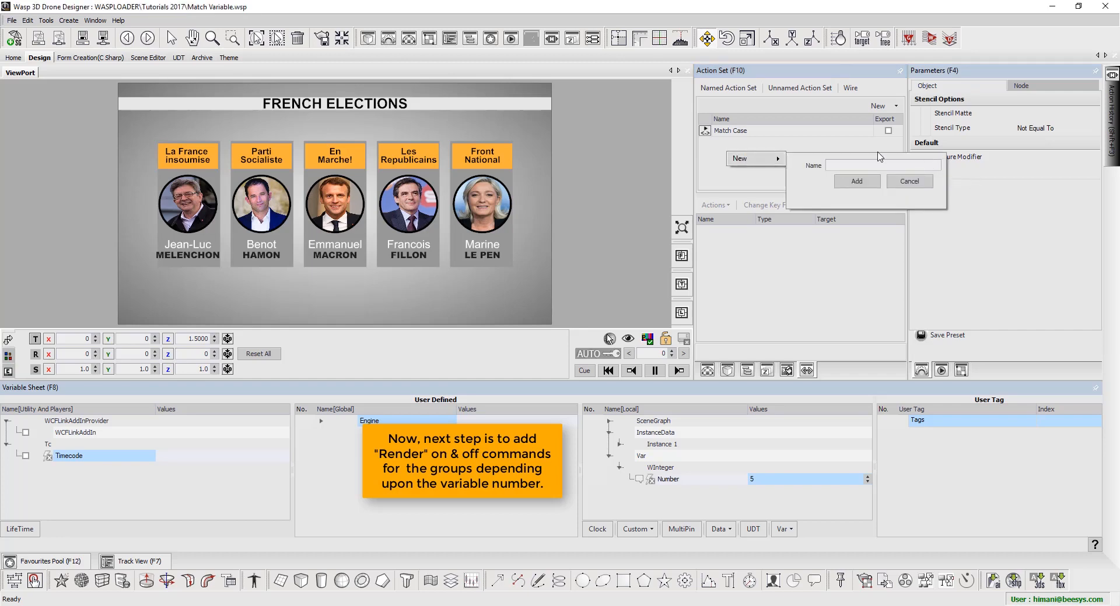
text(Render Off)
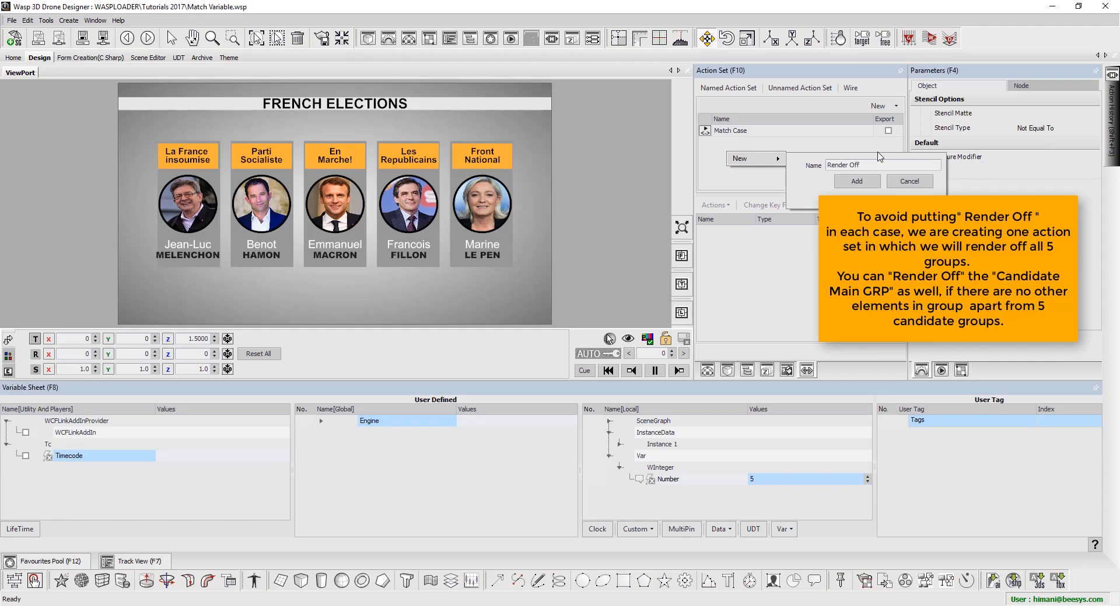
key(Return)
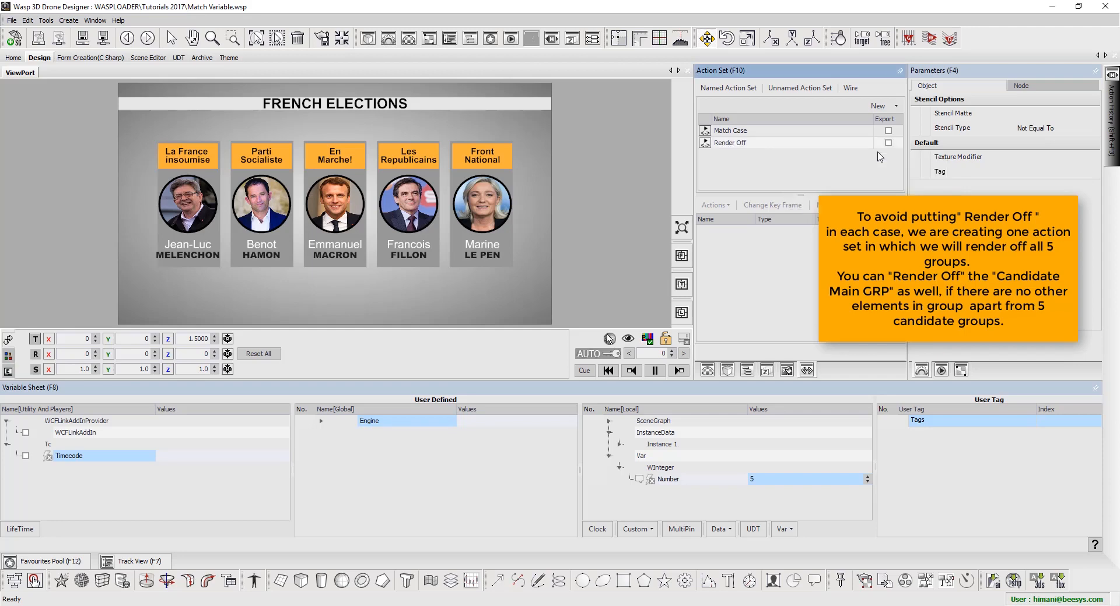
Add a Render action to the Render Off action set, targeting the primitive Candidate 1 with Render set to False
click(749, 148)
click(715, 205)
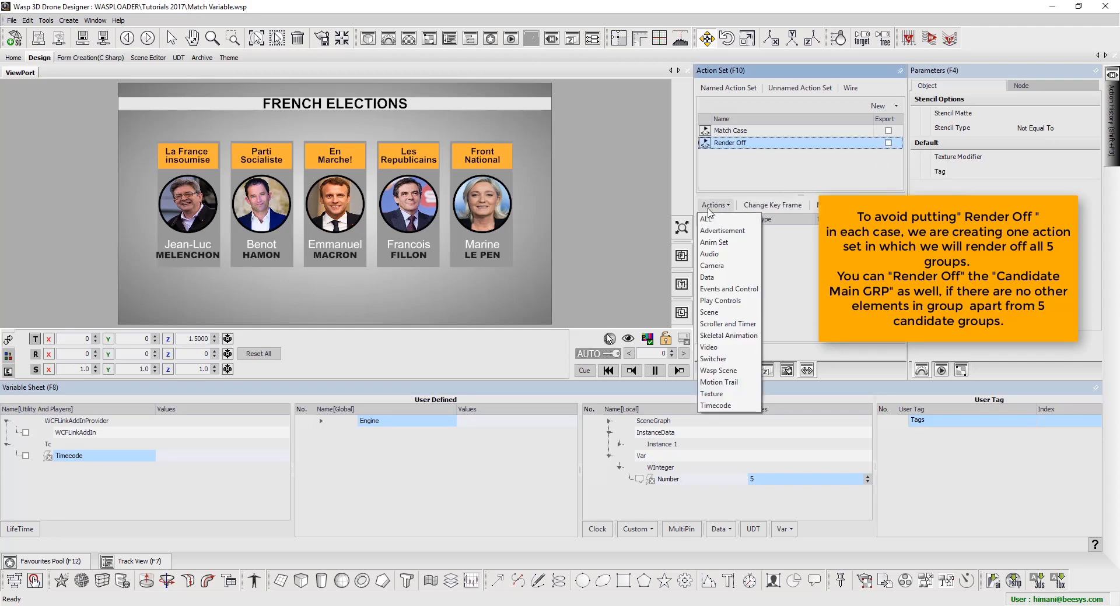
click(706, 219)
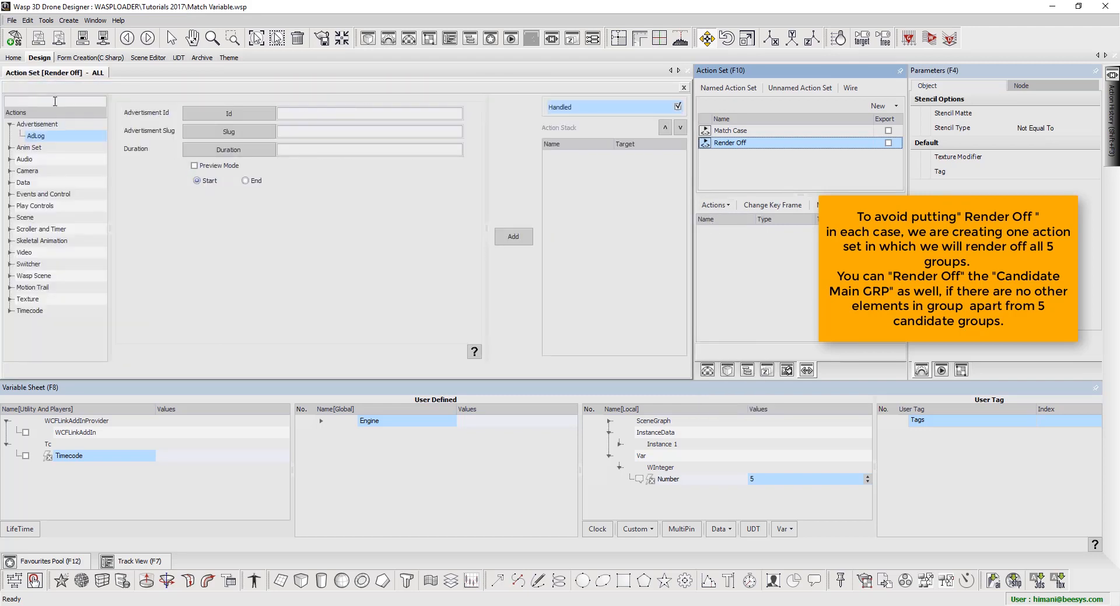
click(53, 101)
text(render)
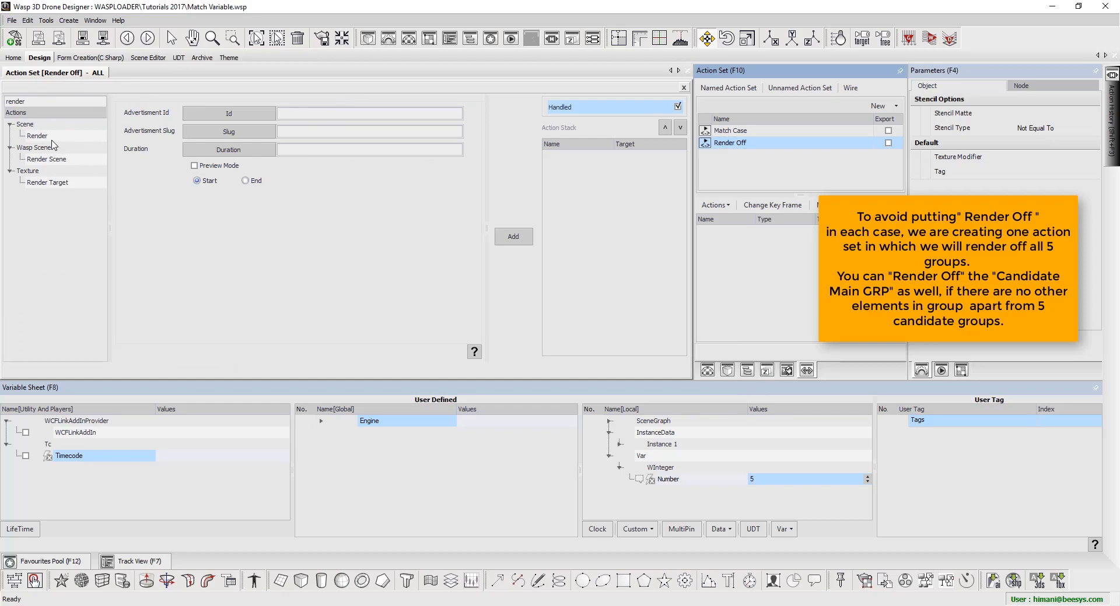
click(38, 136)
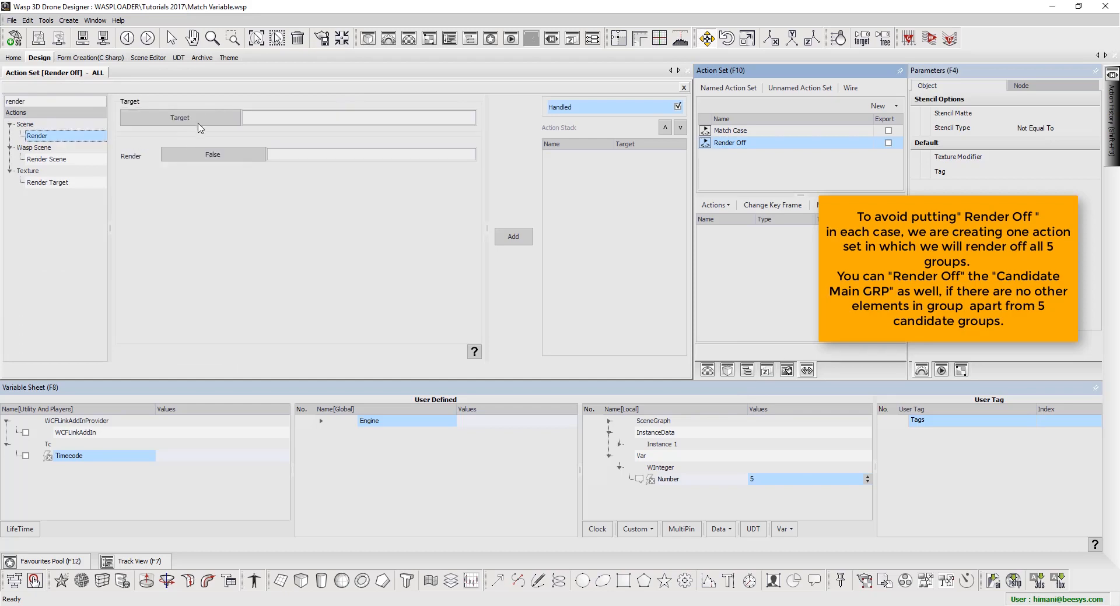
click(179, 118)
click(171, 177)
double_click(172, 178)
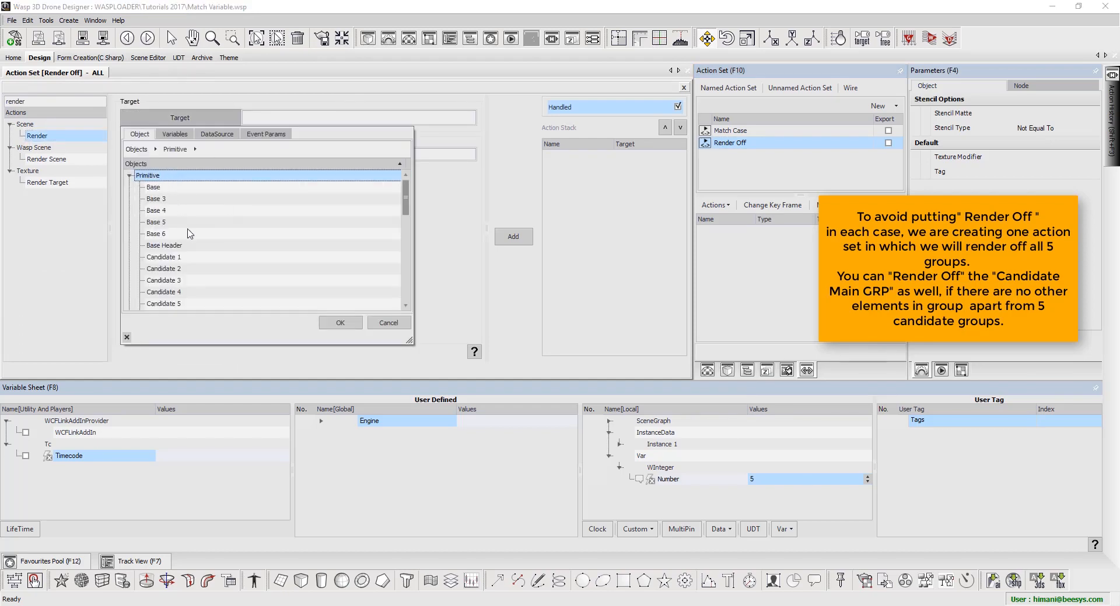
click(188, 259)
click(340, 323)
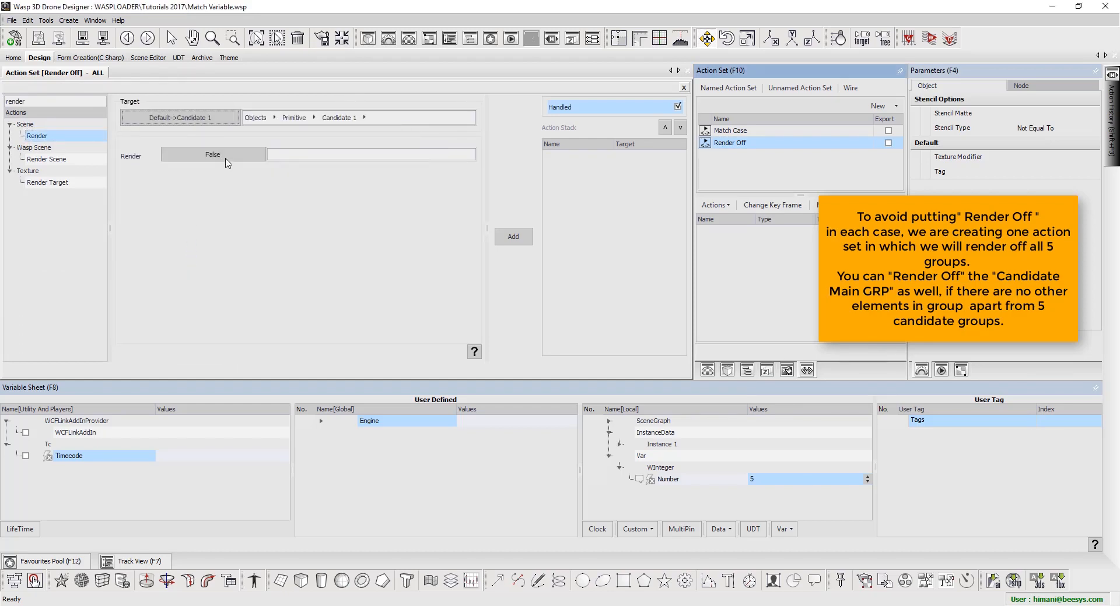
click(513, 236)
Add a second Render action based on the first one, set to False and targeting Candidate 2
click(571, 156)
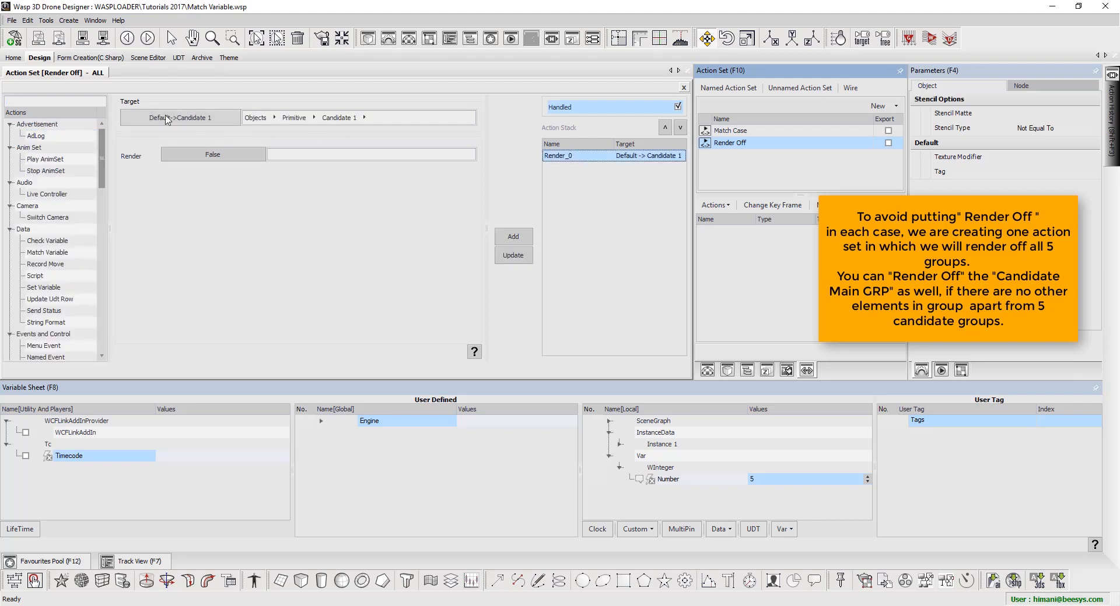
click(180, 117)
click(204, 245)
click(340, 322)
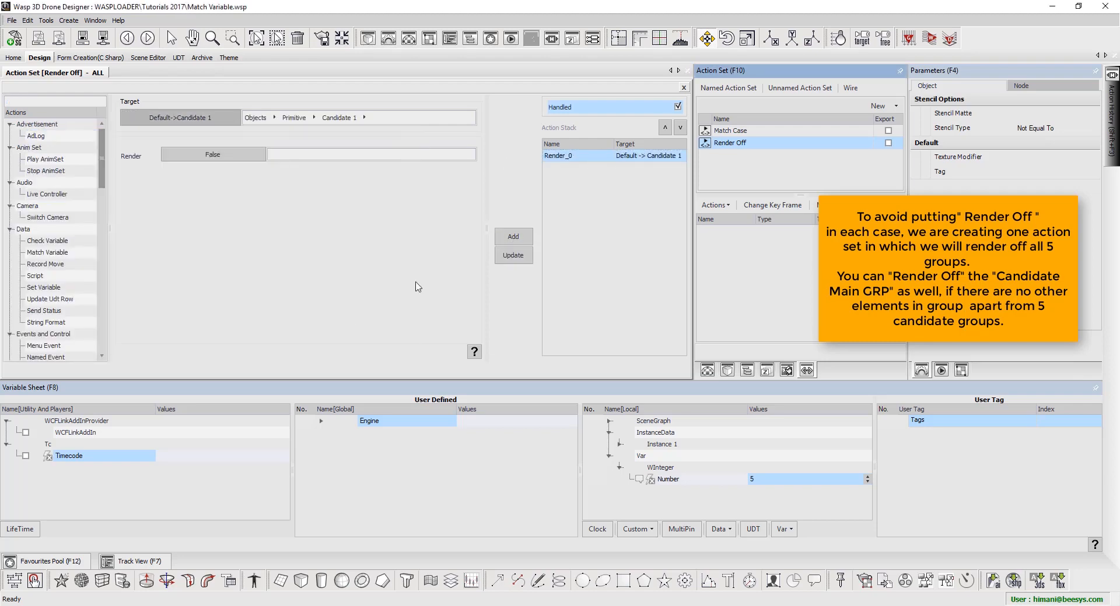
click(513, 237)
Add another False Render action to the Render Off set, targeting Candidate 3
click(571, 168)
click(159, 117)
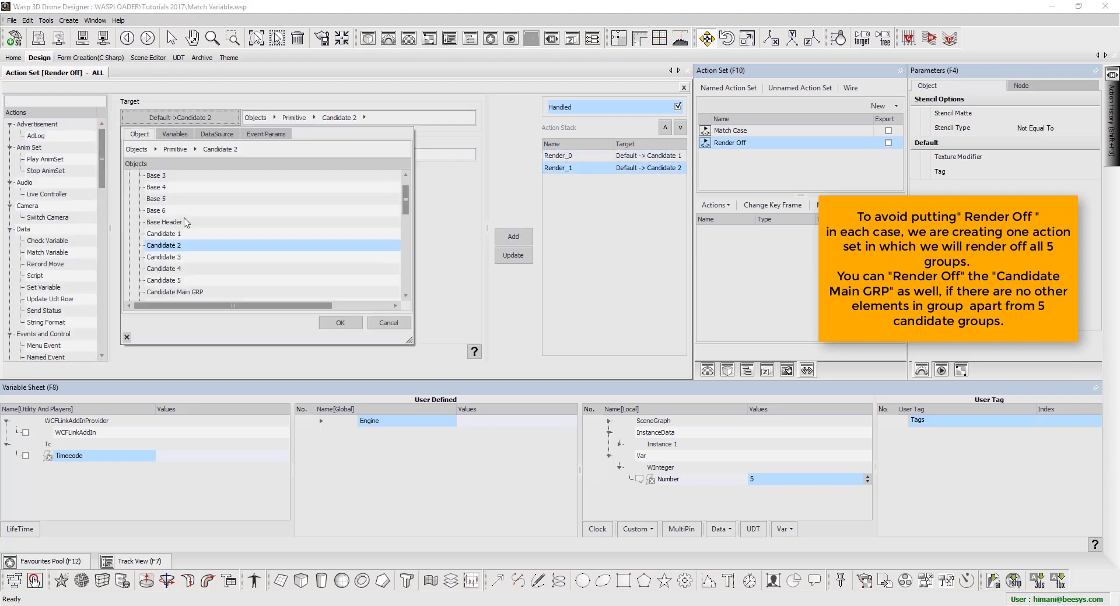
click(166, 258)
click(338, 324)
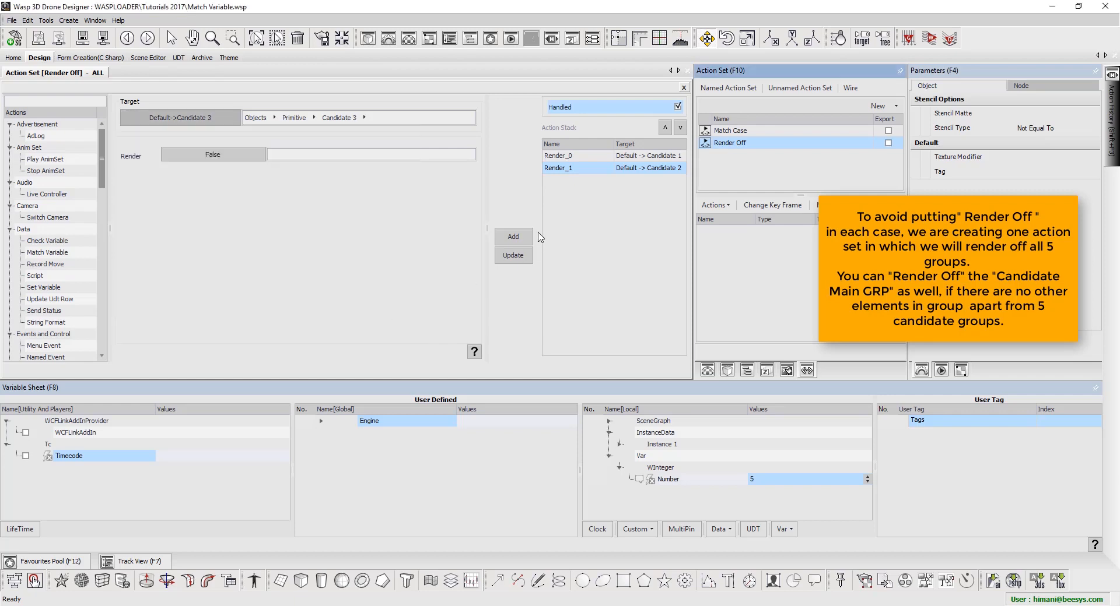
click(513, 236)
Add another False Render action to the Render Off set, targeting Candidate 4
click(580, 182)
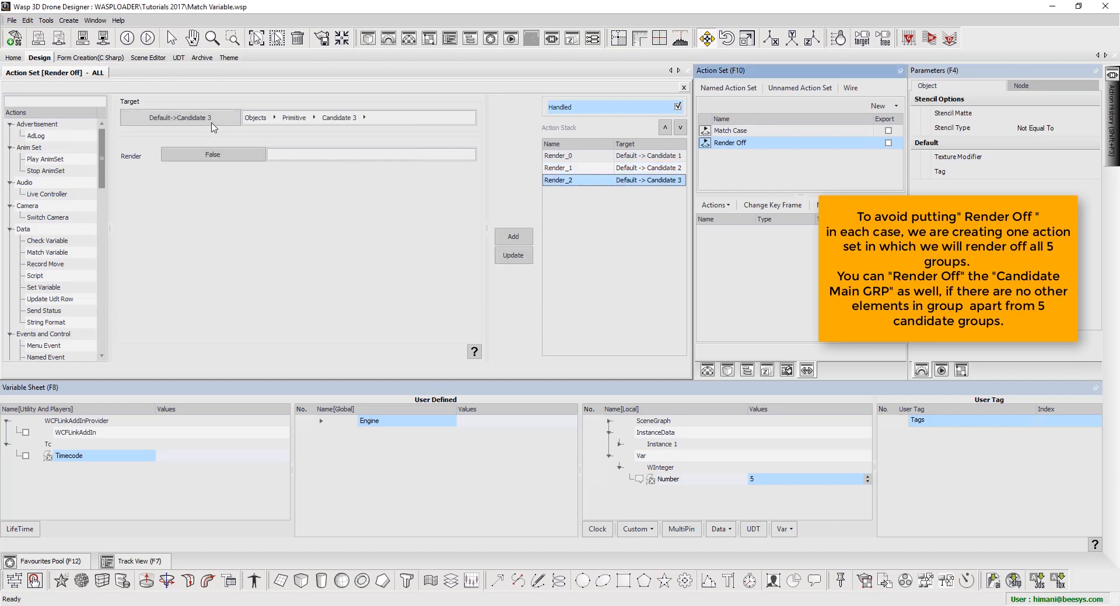
click(175, 117)
click(163, 269)
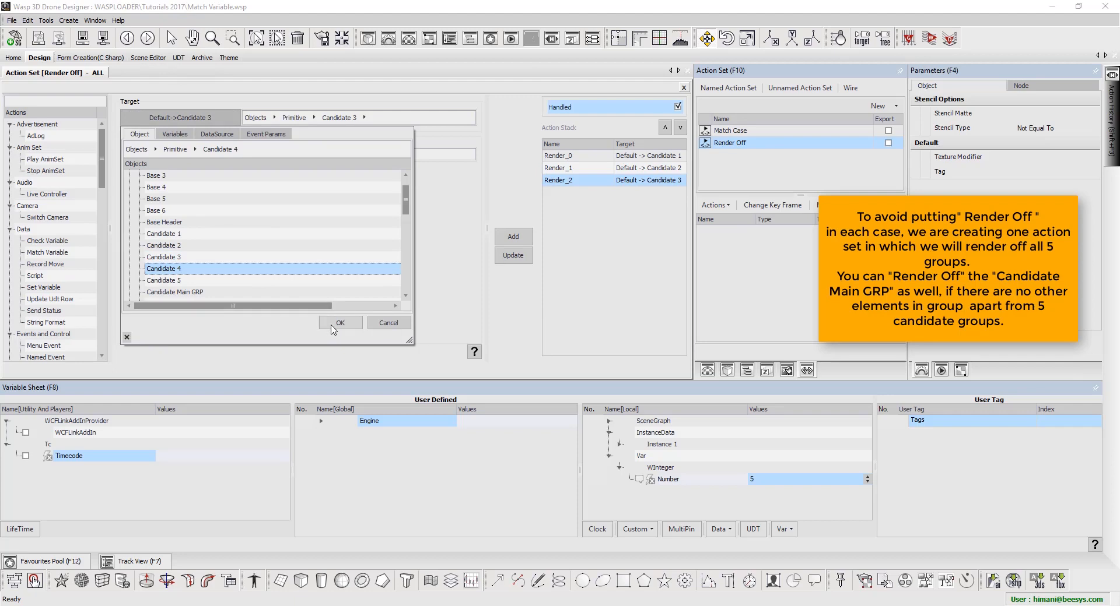
click(332, 323)
click(513, 236)
Add a final False Render action targeting Candidate 5 and close the action editor
click(581, 193)
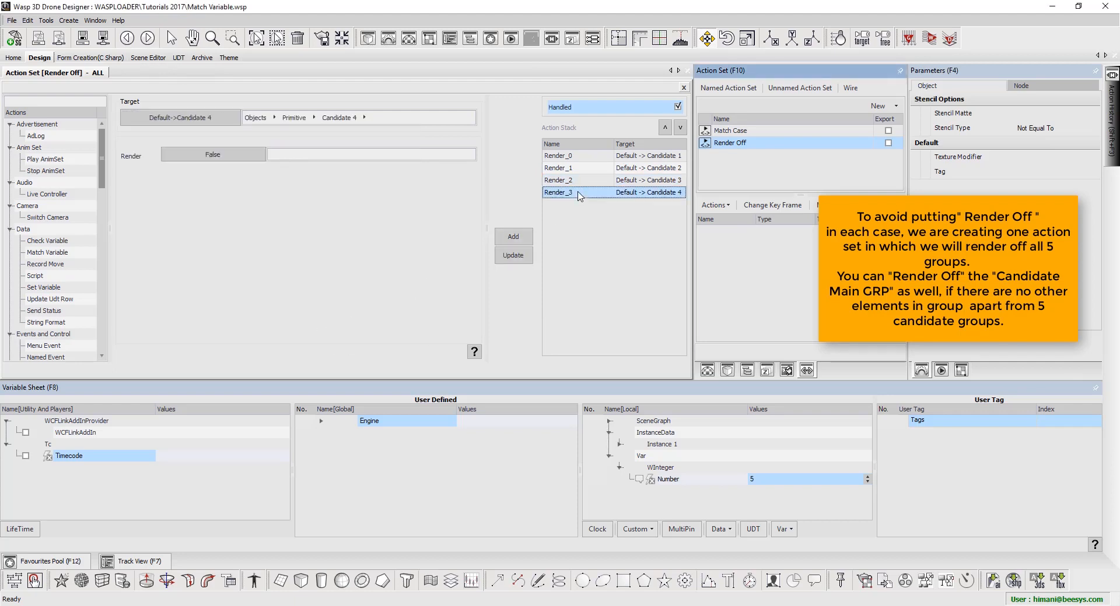
click(215, 117)
click(171, 280)
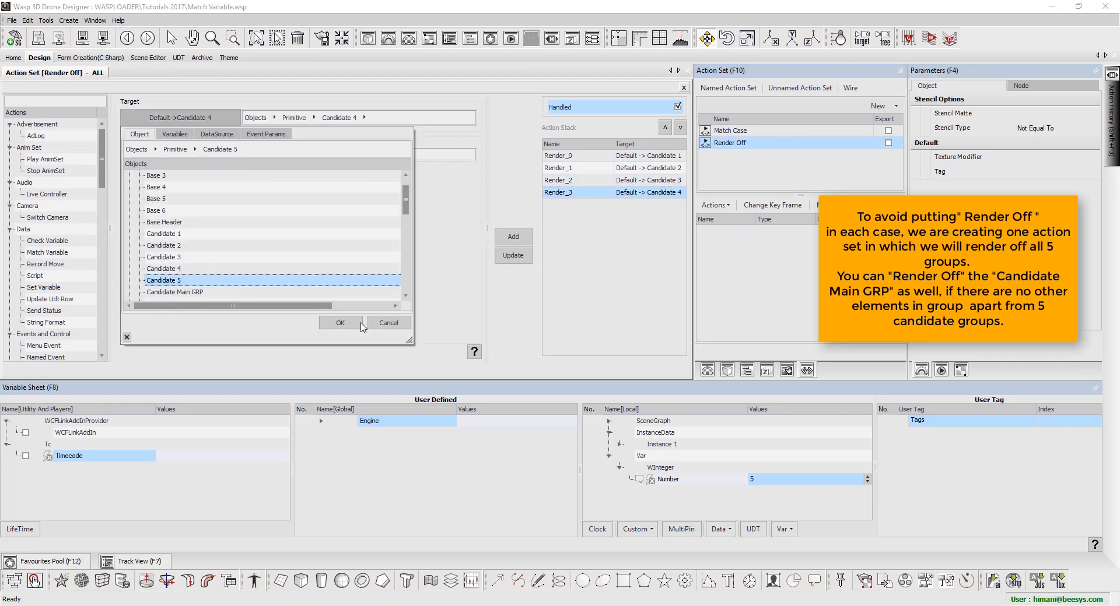
click(340, 323)
click(513, 236)
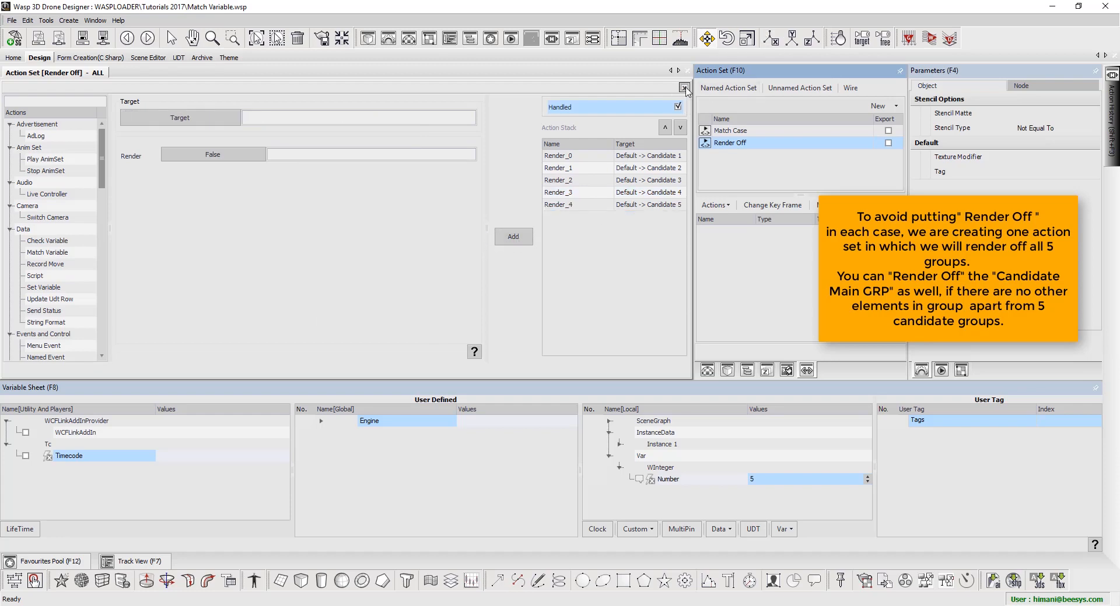
click(684, 87)
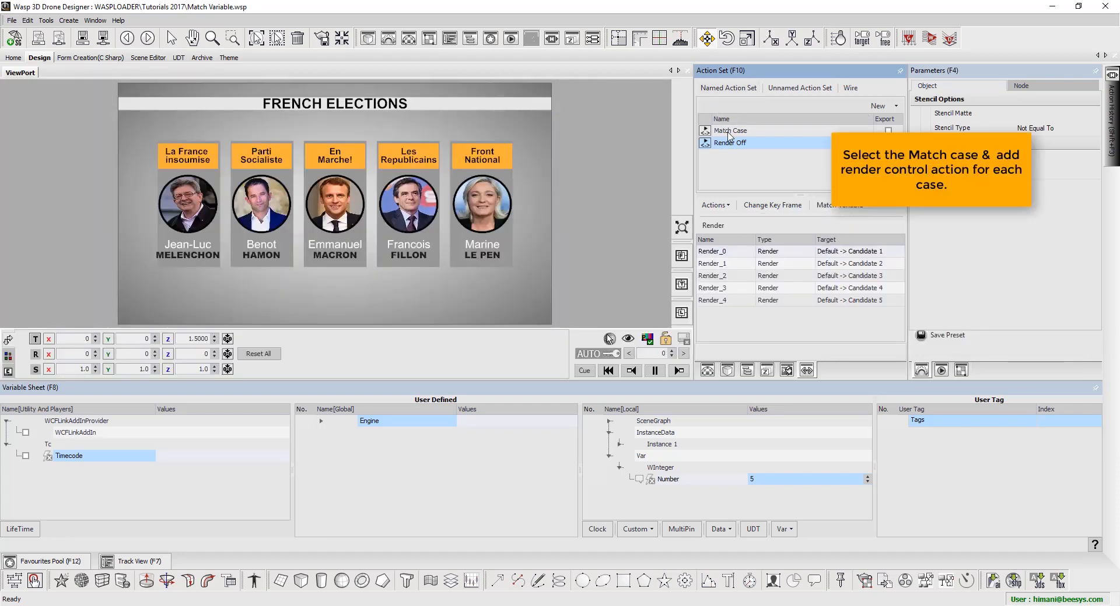
Open the Match Case action set's Match Variable action for editing and enter Case 1
click(758, 130)
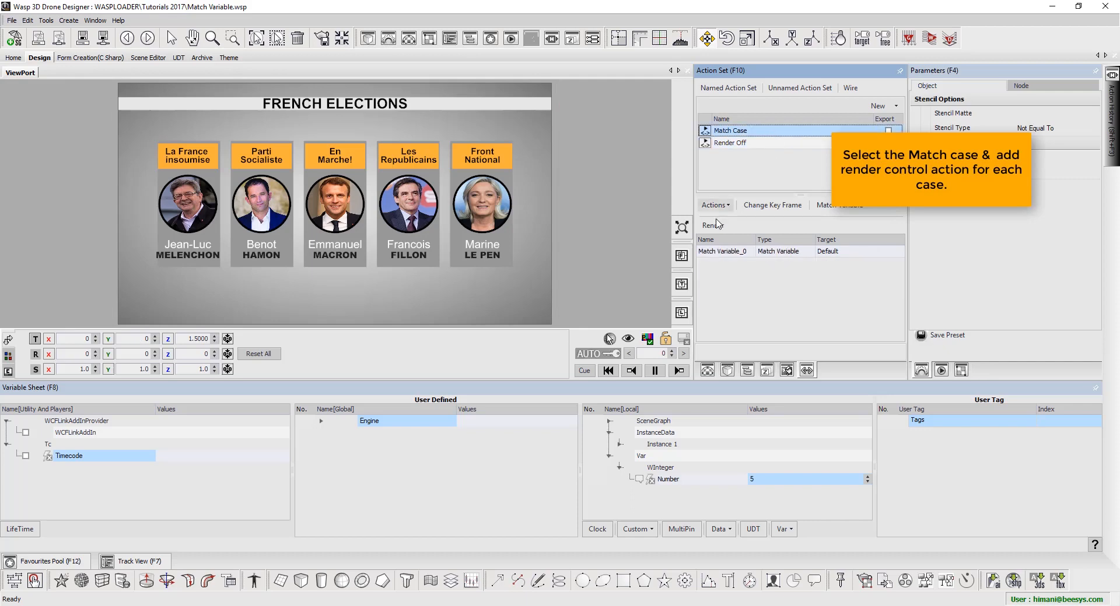
click(714, 205)
click(705, 224)
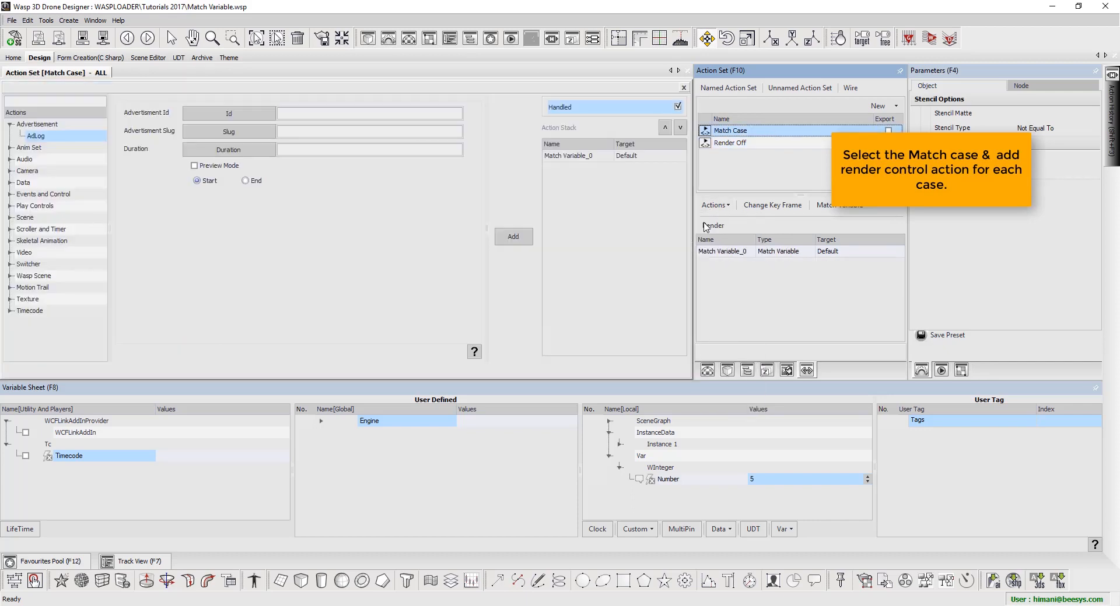
click(567, 156)
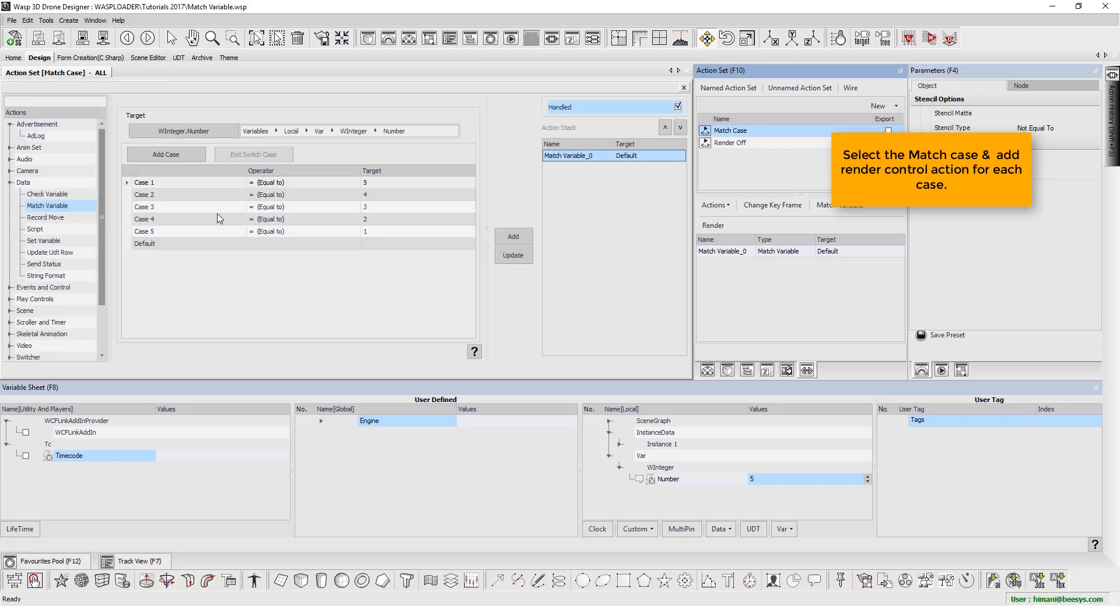
click(156, 182)
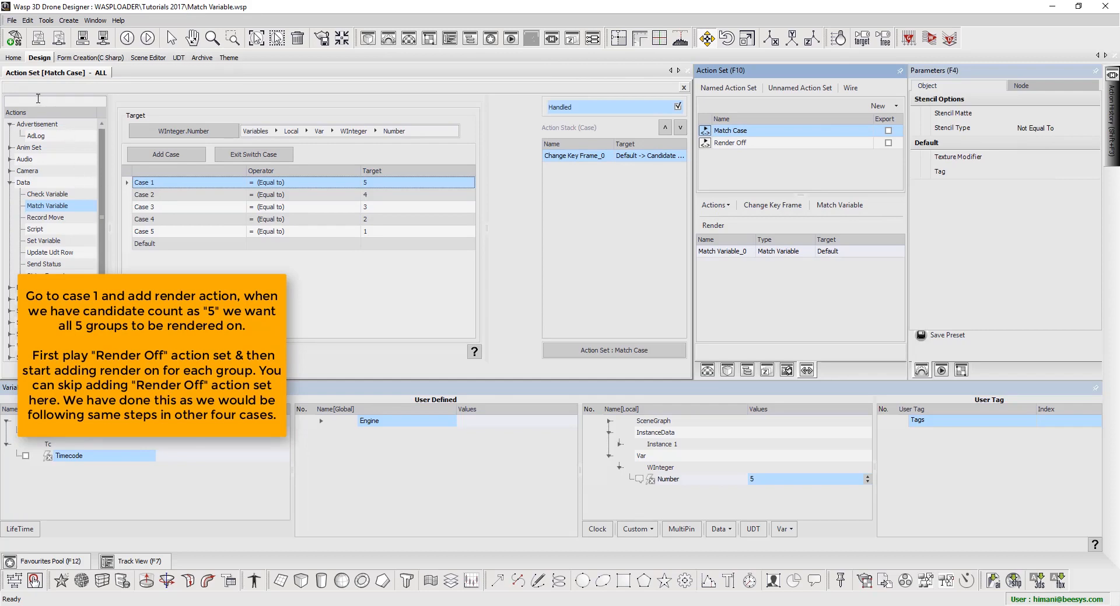
click(37, 99)
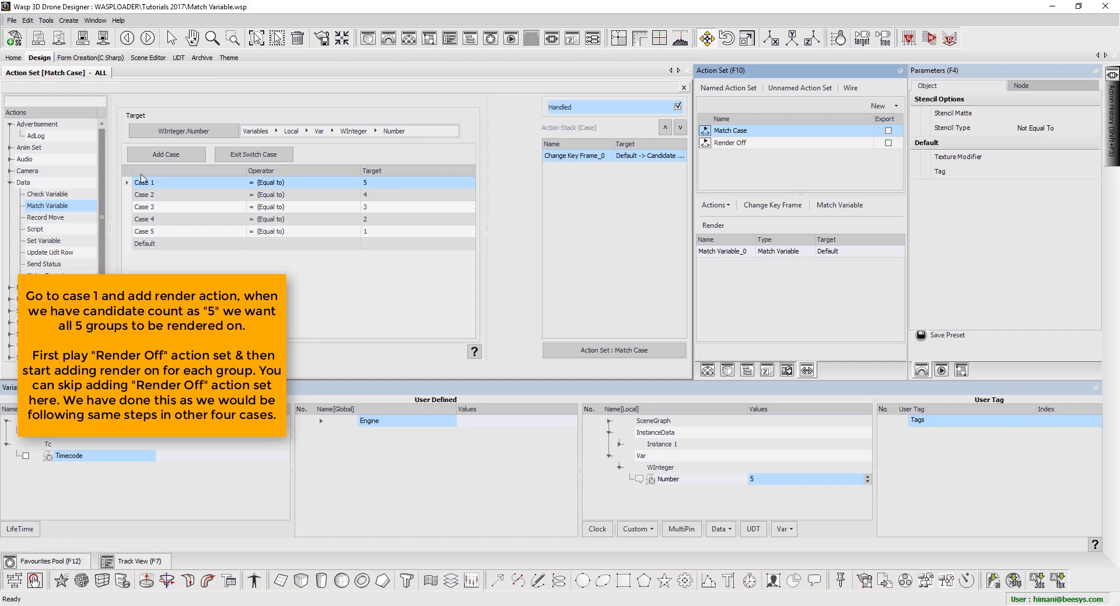
text(re)
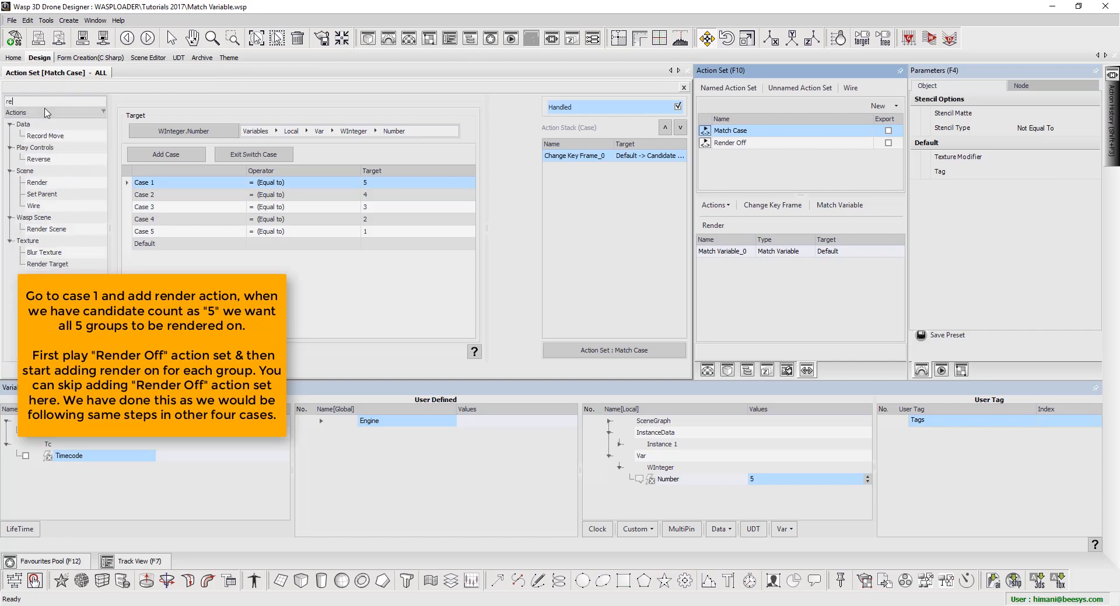
text(nder)
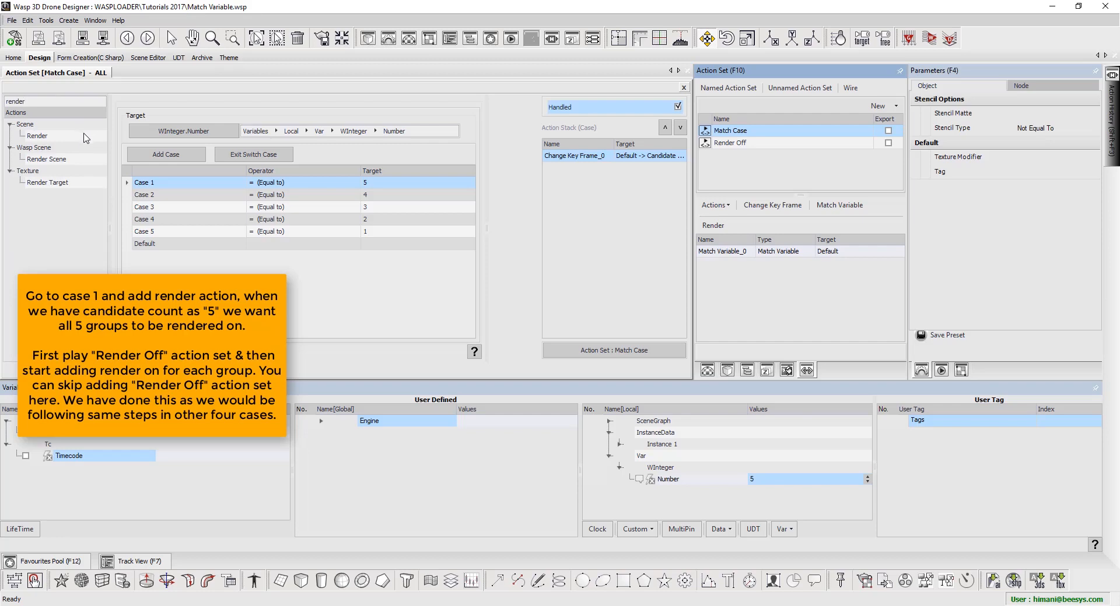
double_click(86, 136)
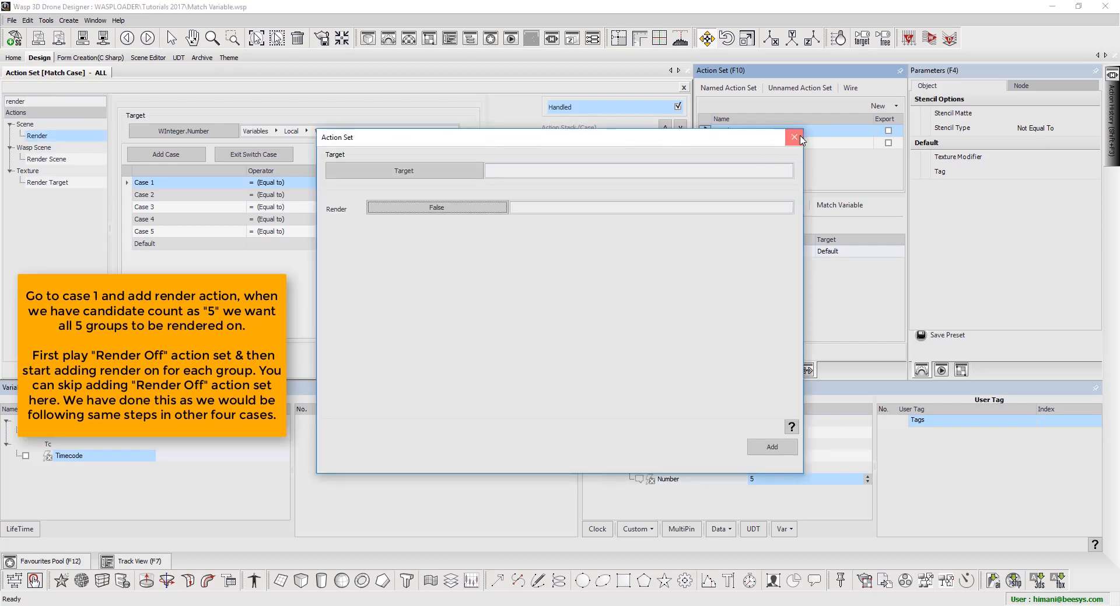
click(795, 137)
Add a Play ActionSet action to Case 1 that plays the Render Off action set, and select it in the action stack
drag(28, 101, 3, 98)
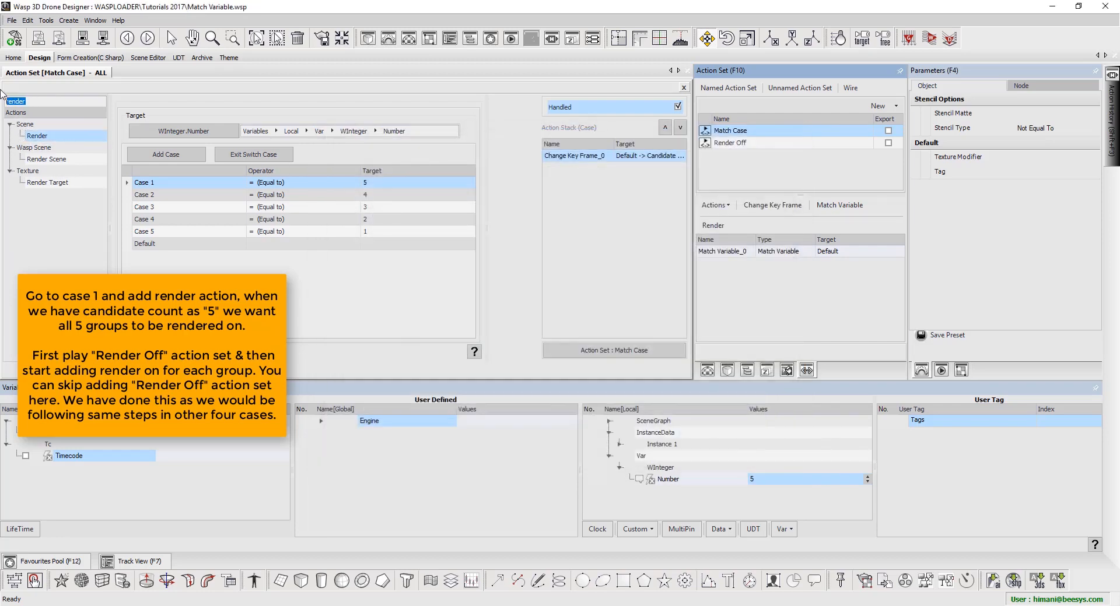
text(play)
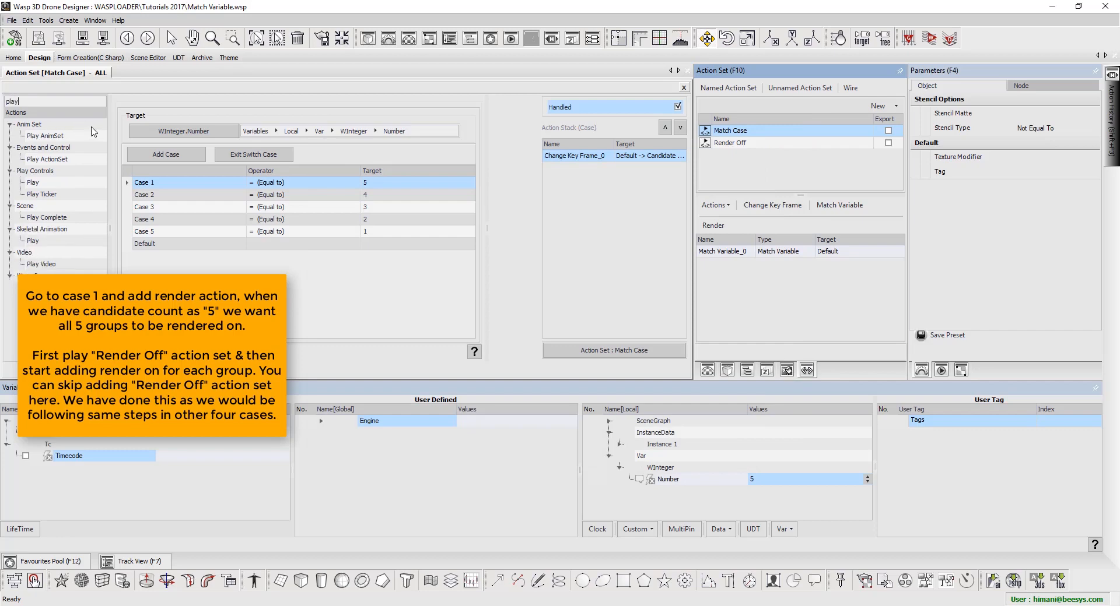
double_click(84, 159)
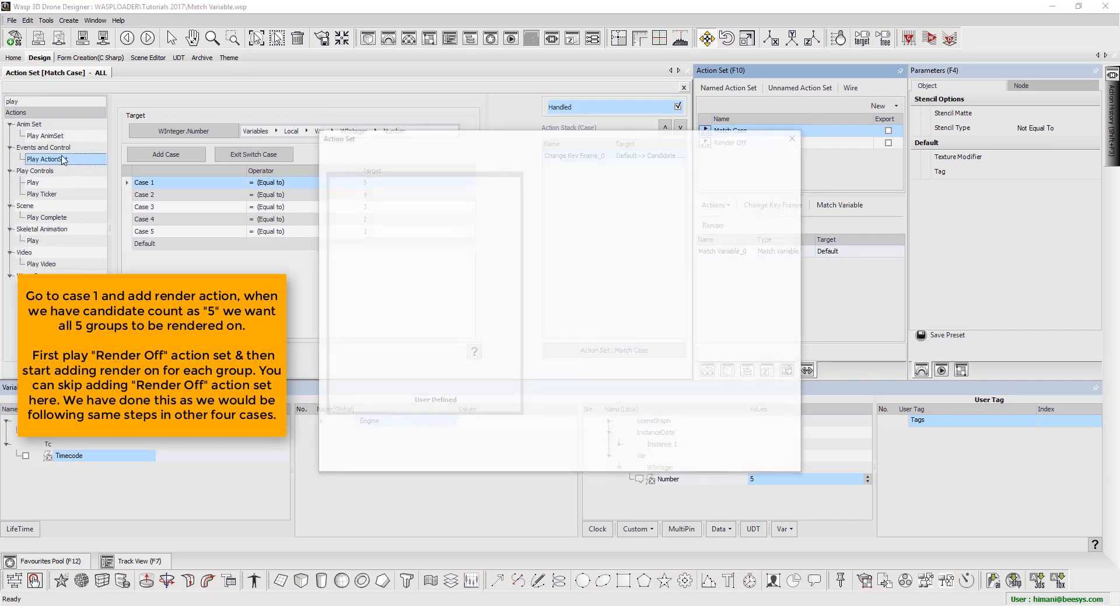
click(385, 201)
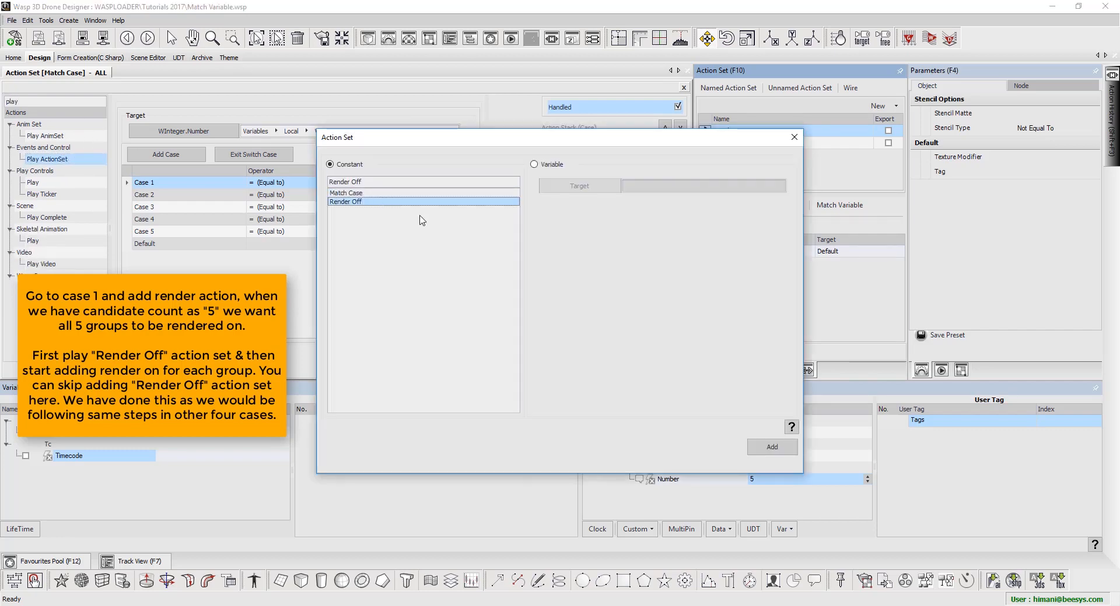
click(774, 450)
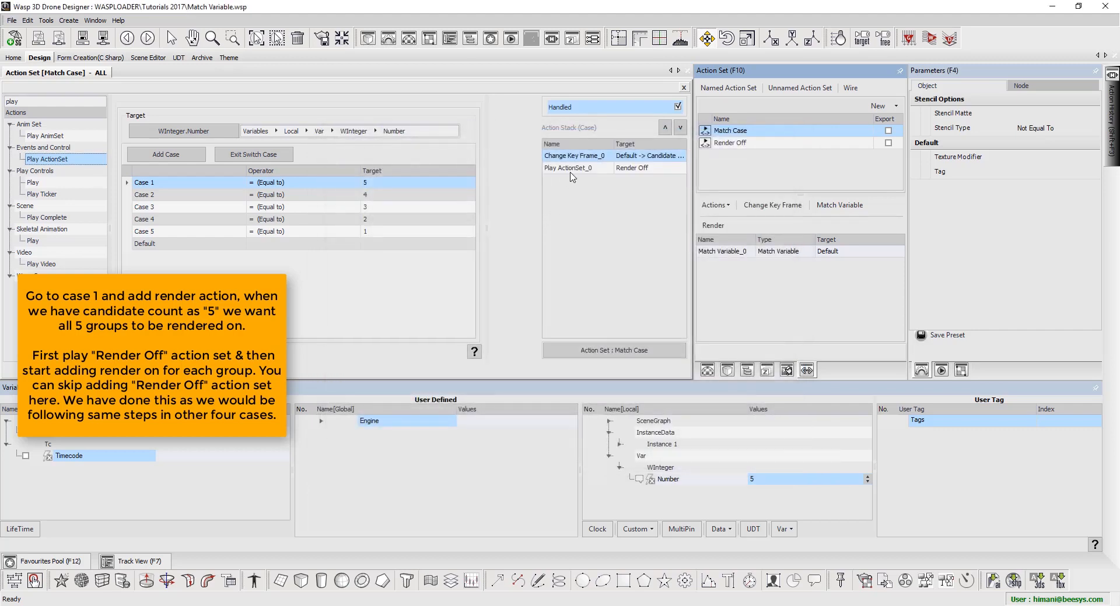
click(574, 169)
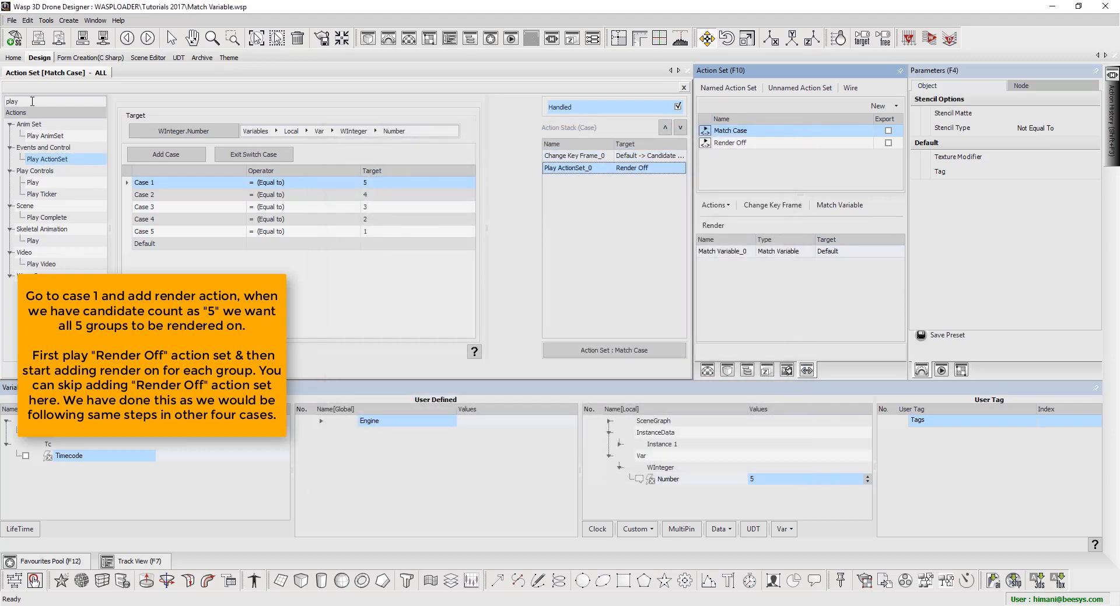
Add a Render action to Case 1 that targets the Candidate 1 primitive with Render set to True
double_click(32, 102)
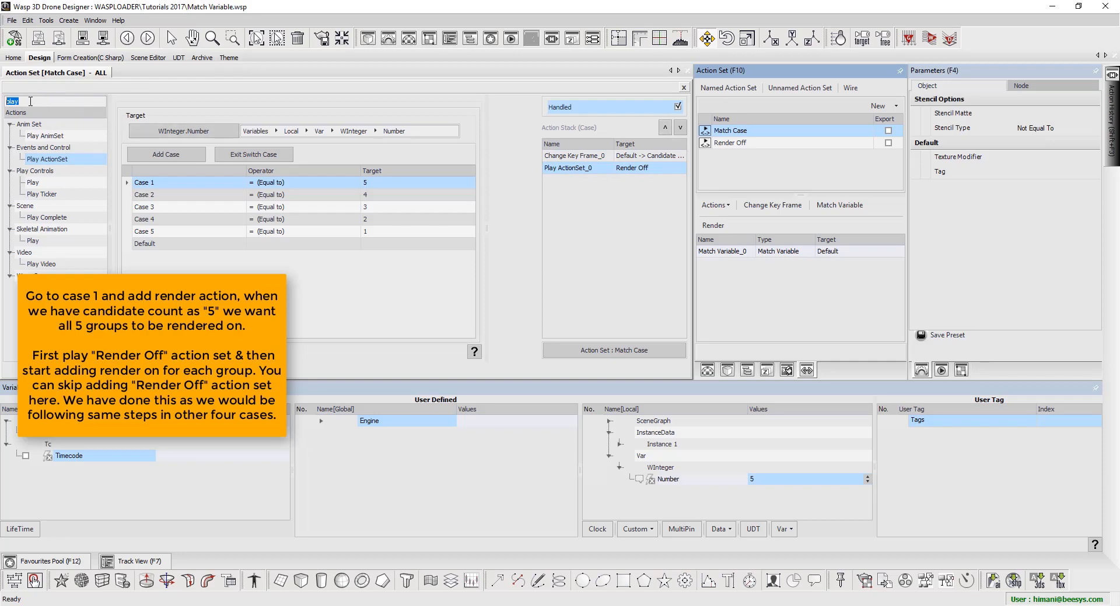
text(render)
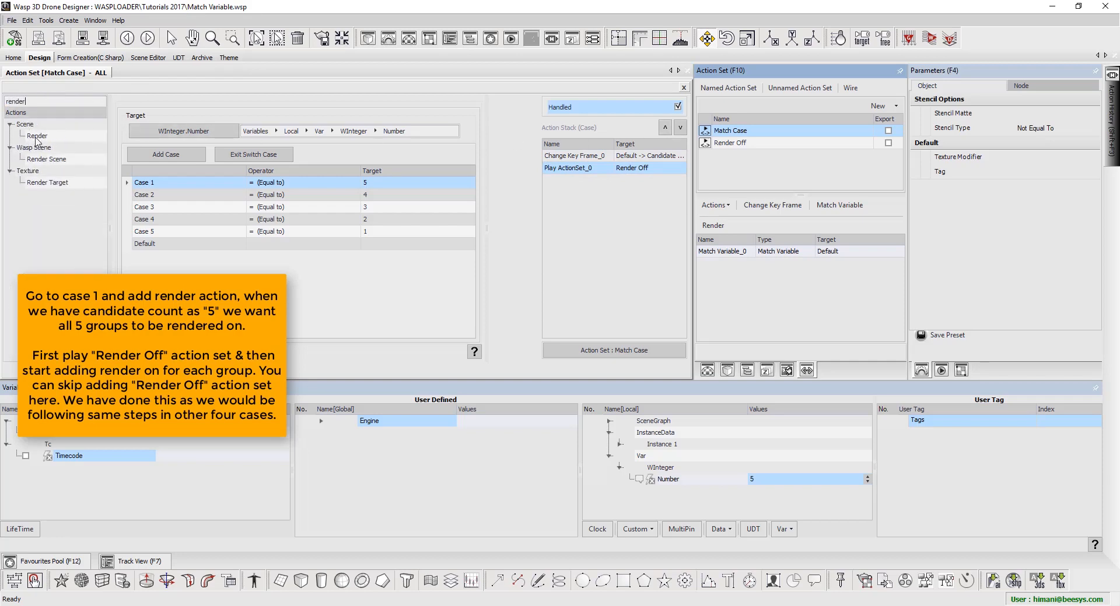
double_click(58, 137)
click(439, 171)
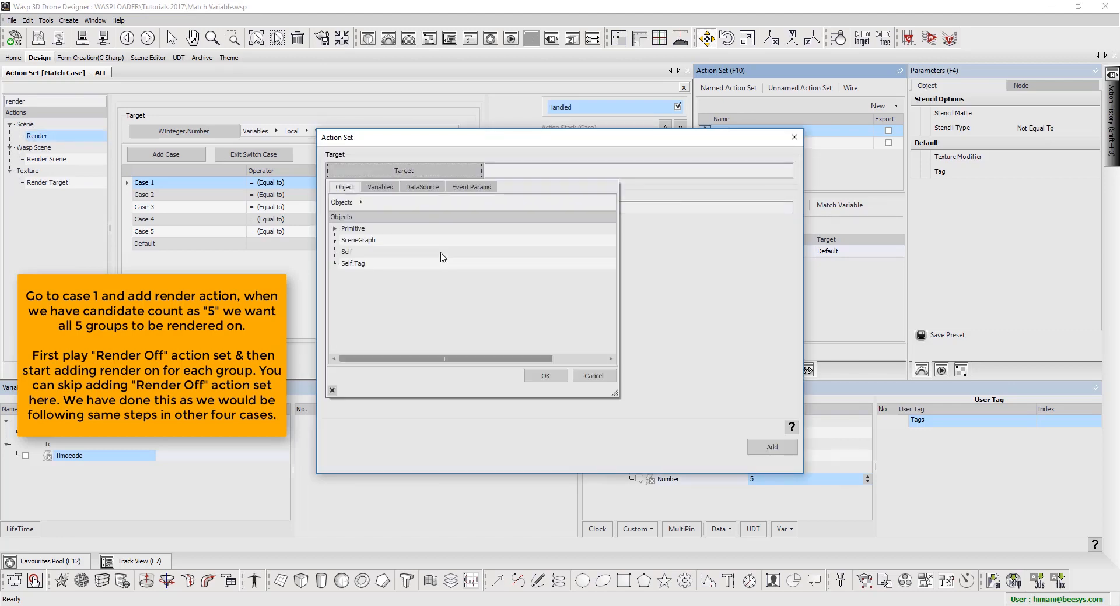
double_click(382, 230)
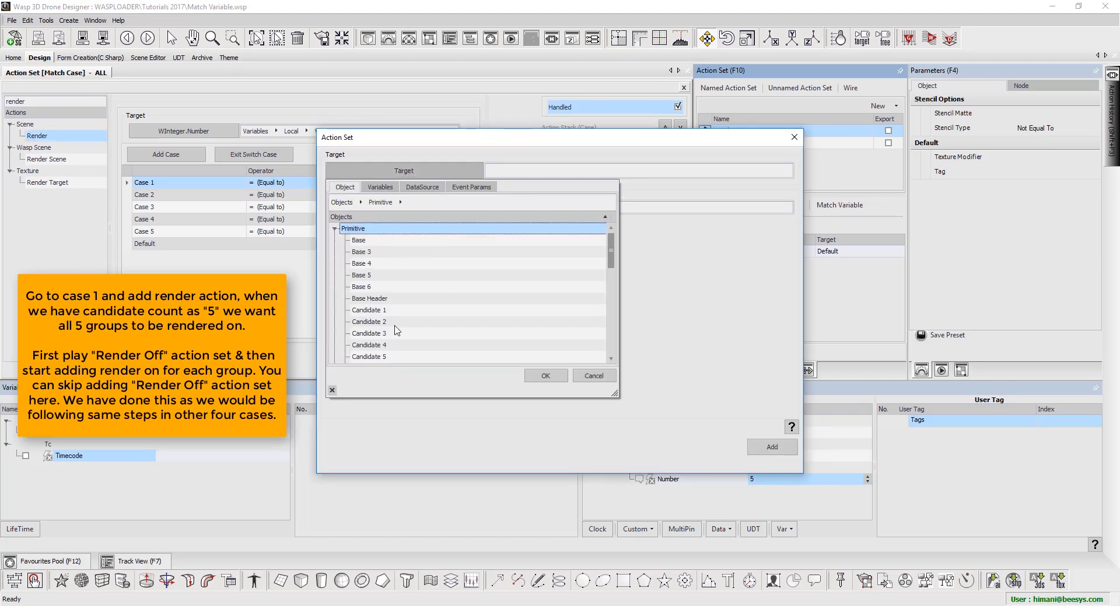
double_click(400, 314)
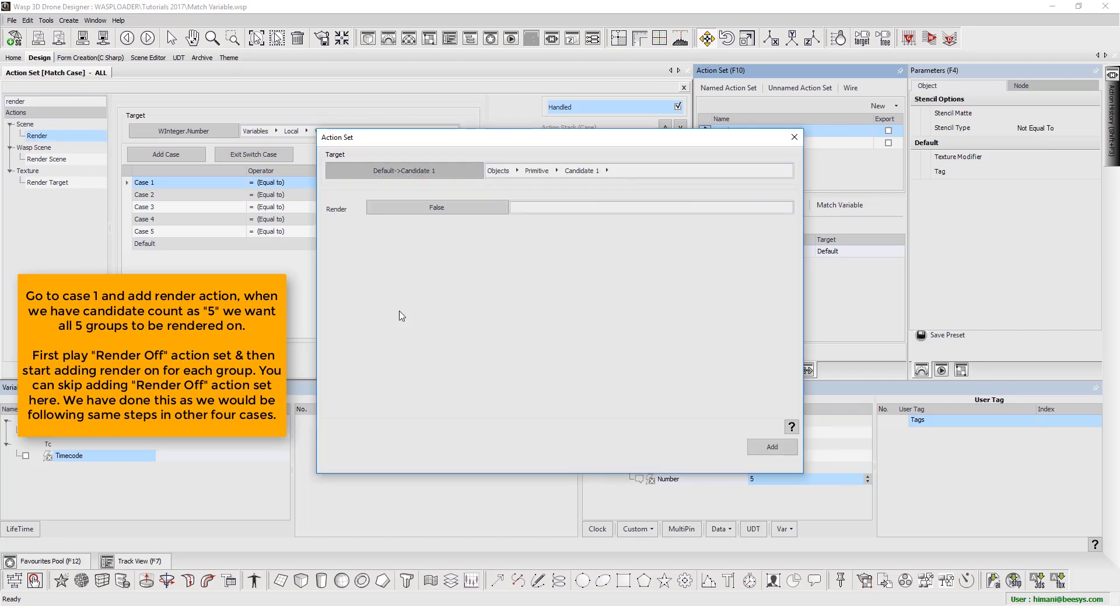
click(440, 209)
click(404, 242)
click(586, 411)
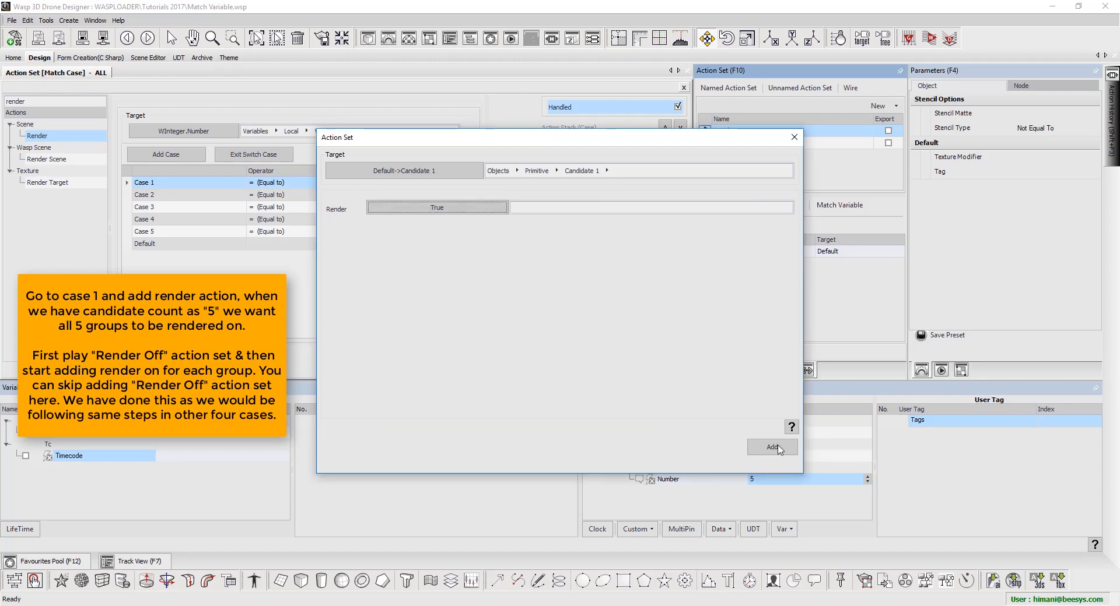
click(771, 446)
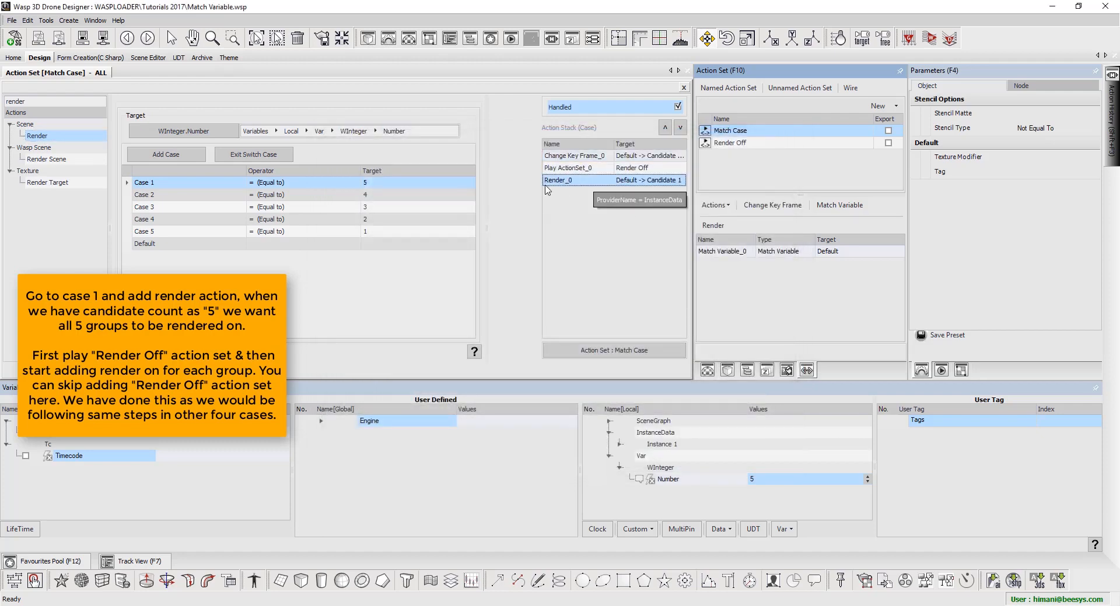
Reuse the Candidate 1 Render action in Case 1 to add another True Render action targeting Candidate 2
click(417, 173)
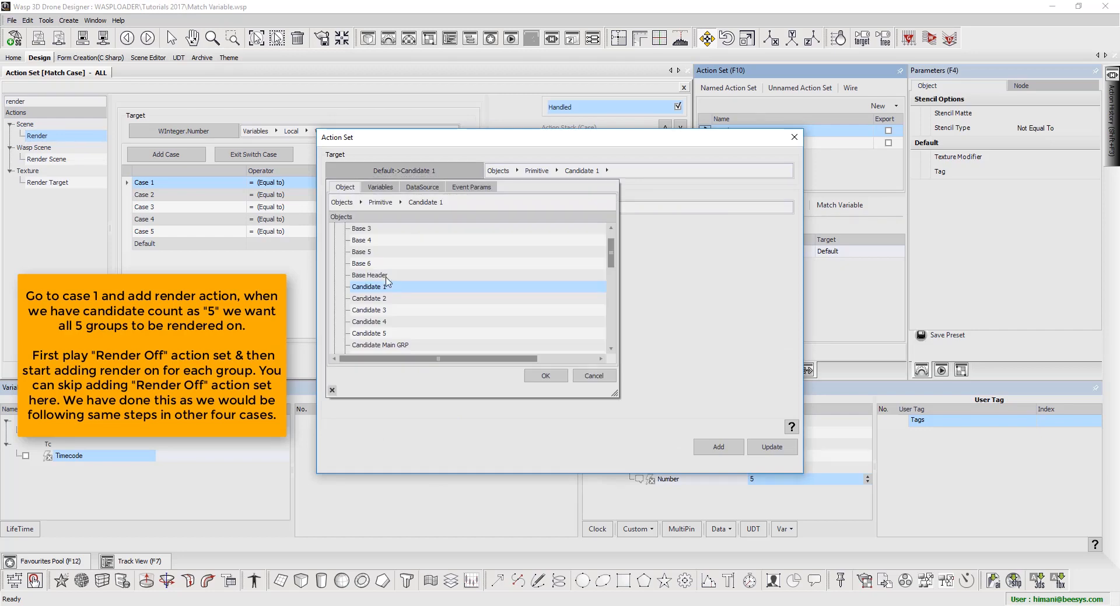
click(384, 299)
double_click(385, 299)
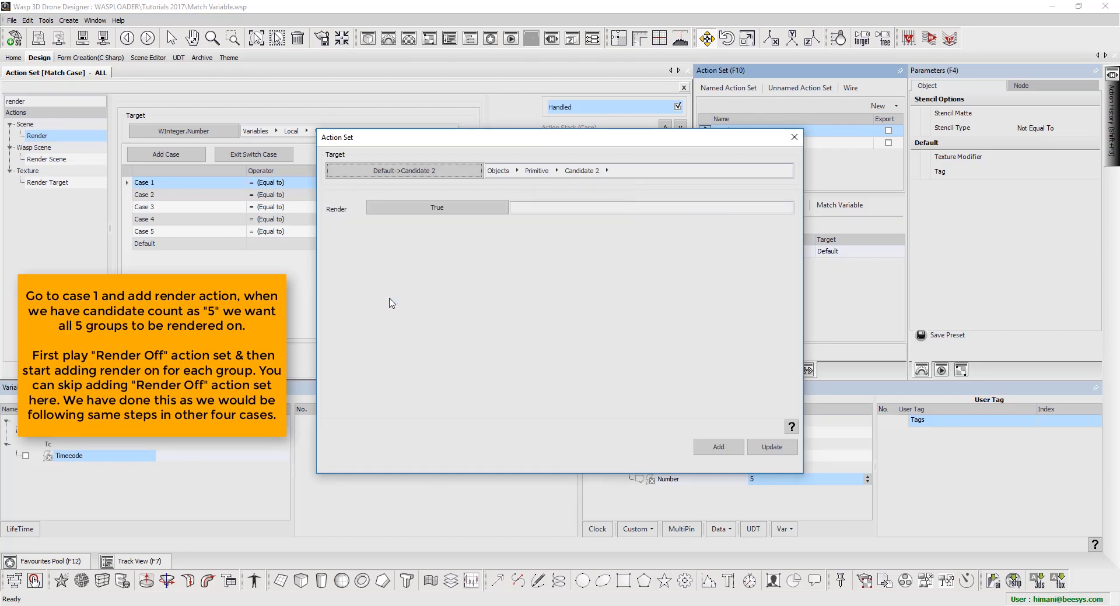
click(719, 446)
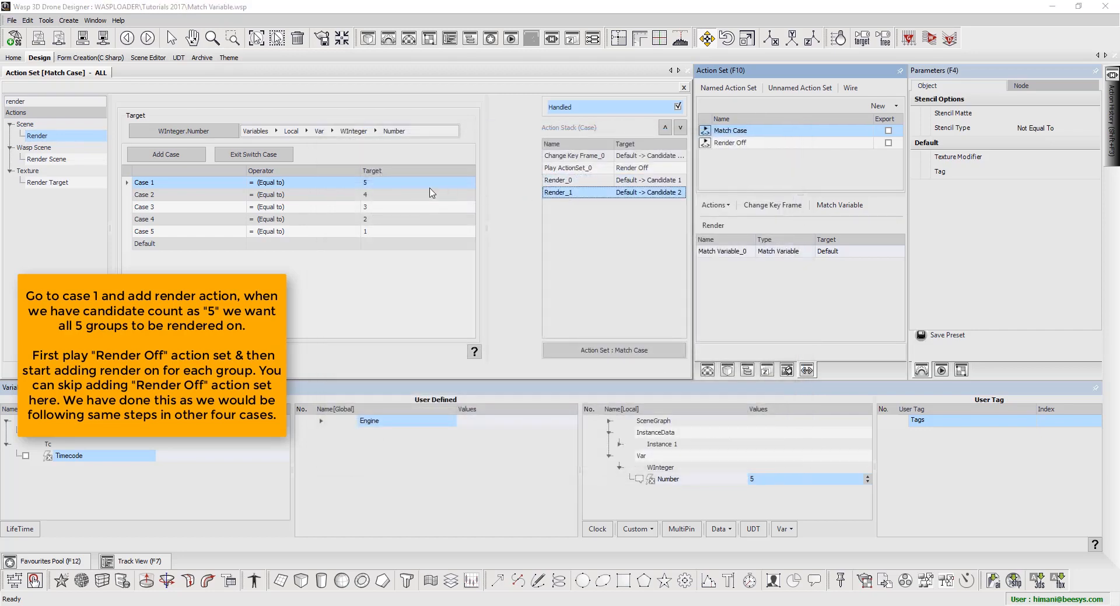
Add another True Render action to Case 1, targeting Candidate 3, based on the Candidate 2 action
double_click(569, 193)
click(418, 171)
click(388, 310)
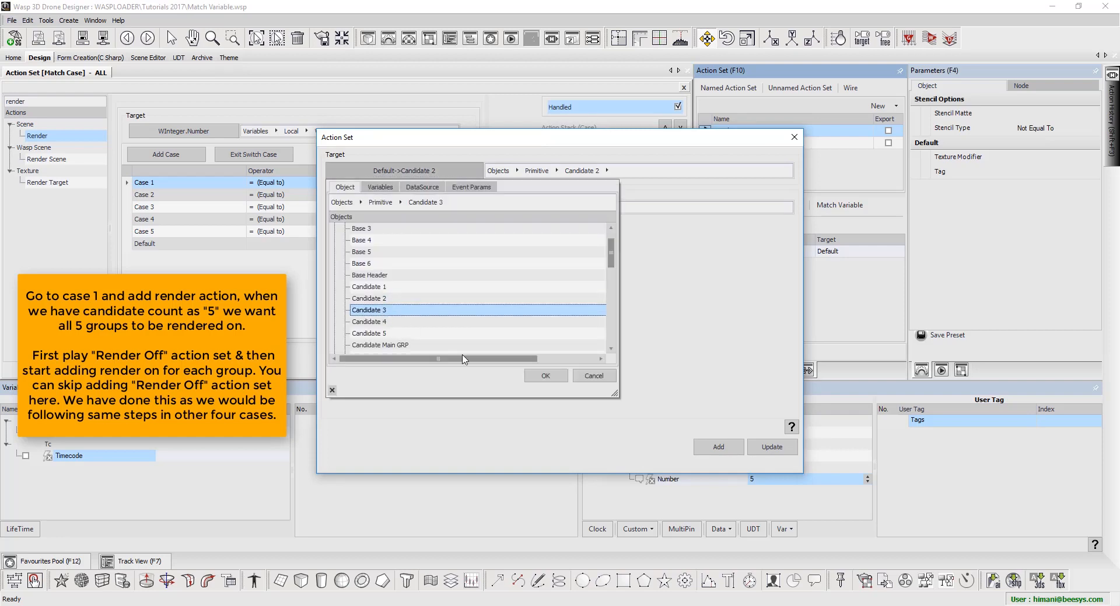
click(545, 375)
click(719, 447)
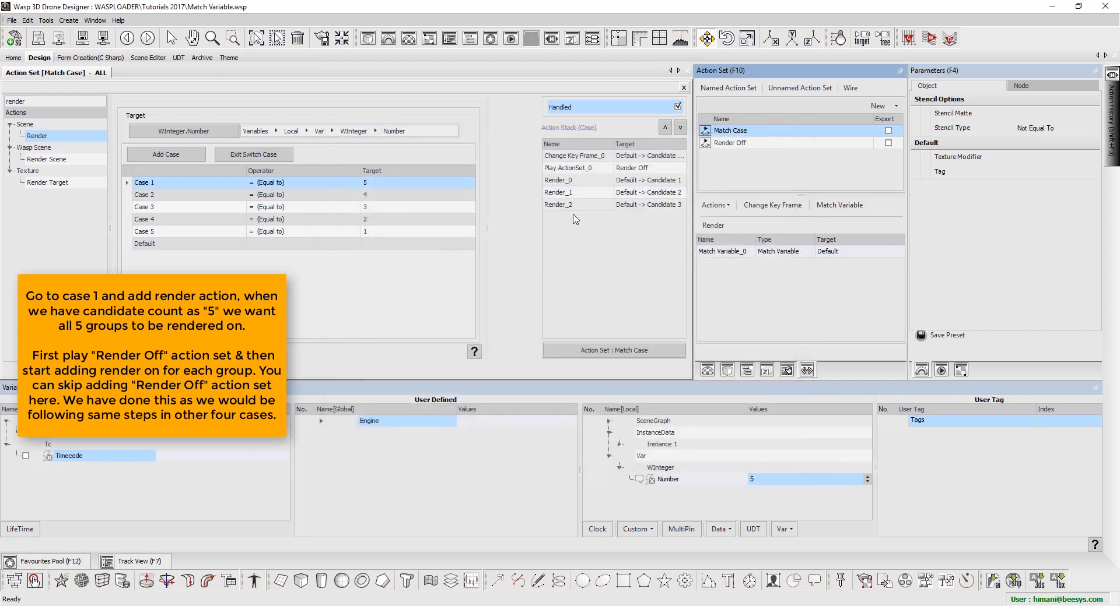
Add a True Render action targeting Candidate 4 to Case 1, based on the Candidate 3 action
double_click(560, 205)
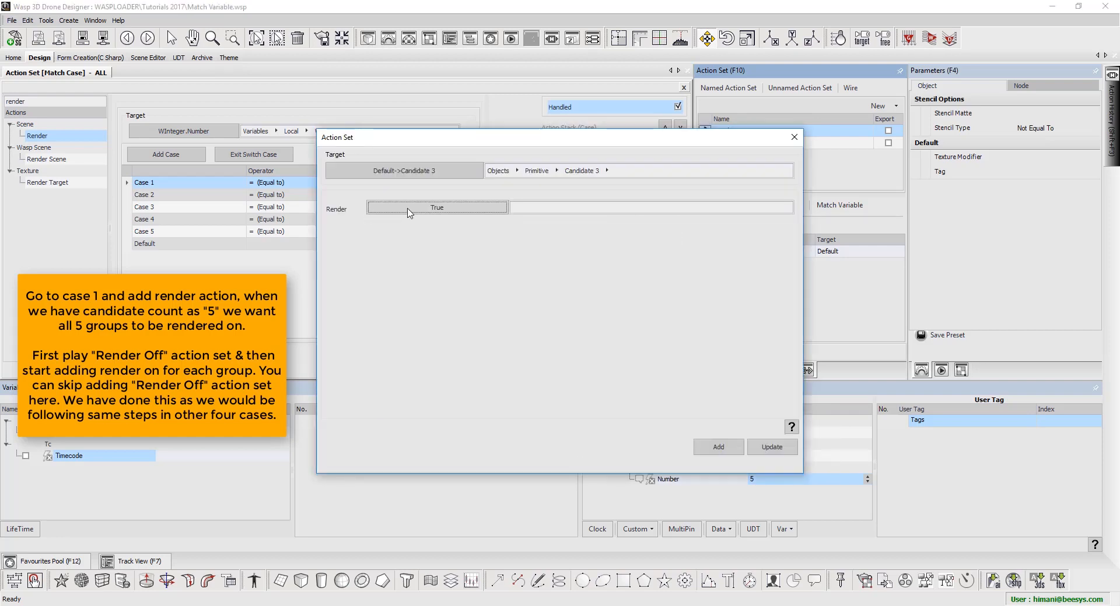
click(425, 176)
click(395, 323)
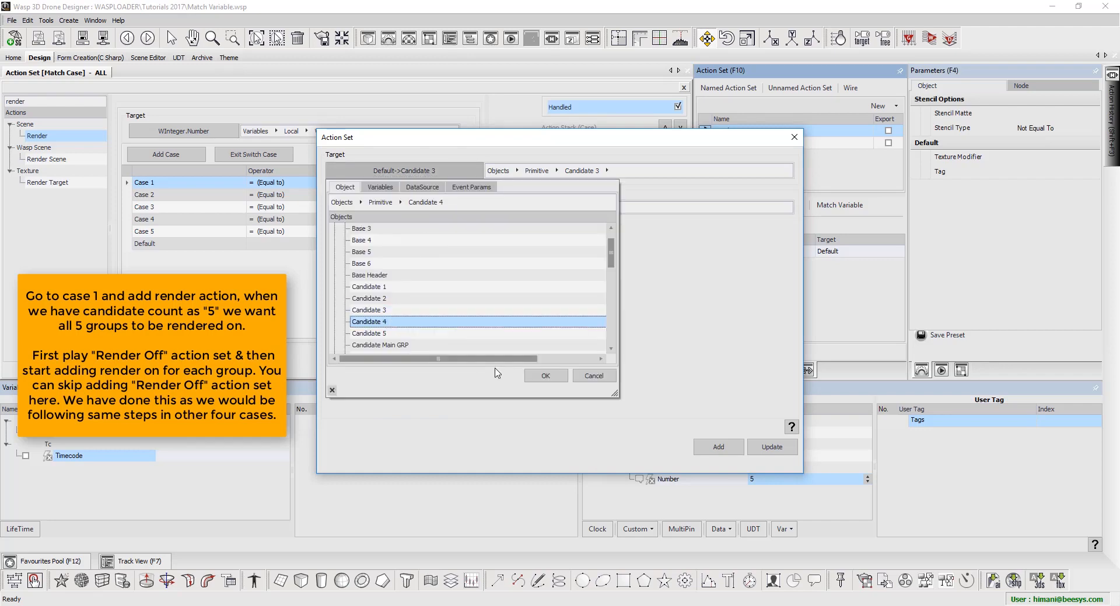
click(554, 379)
click(719, 447)
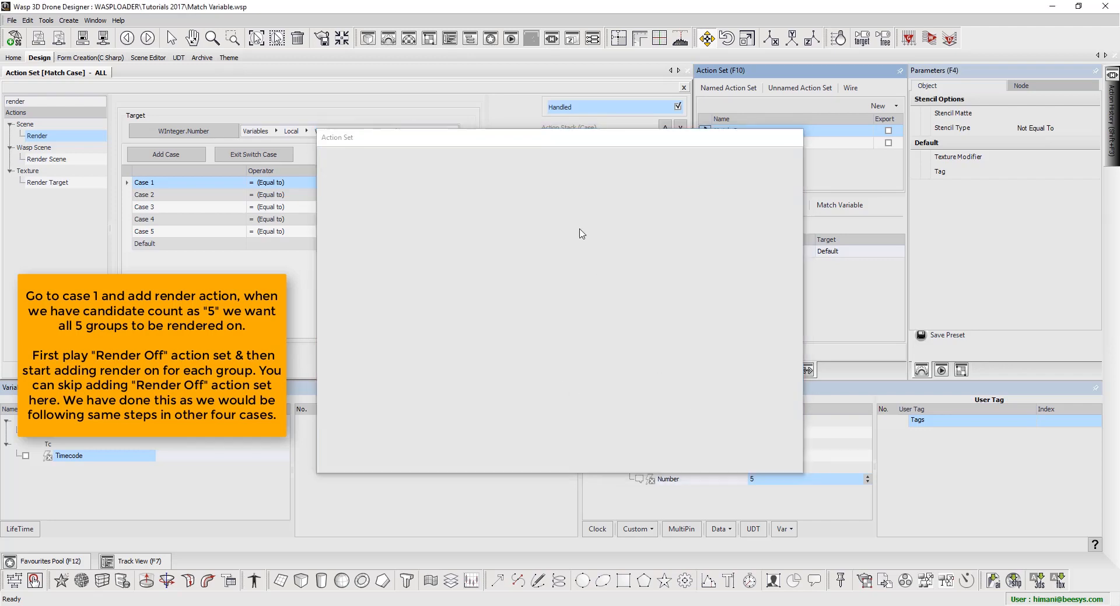
Add a final True Render action to Case 1, targeting Candidate 5, based on the Candidate 4 action
double_click(572, 217)
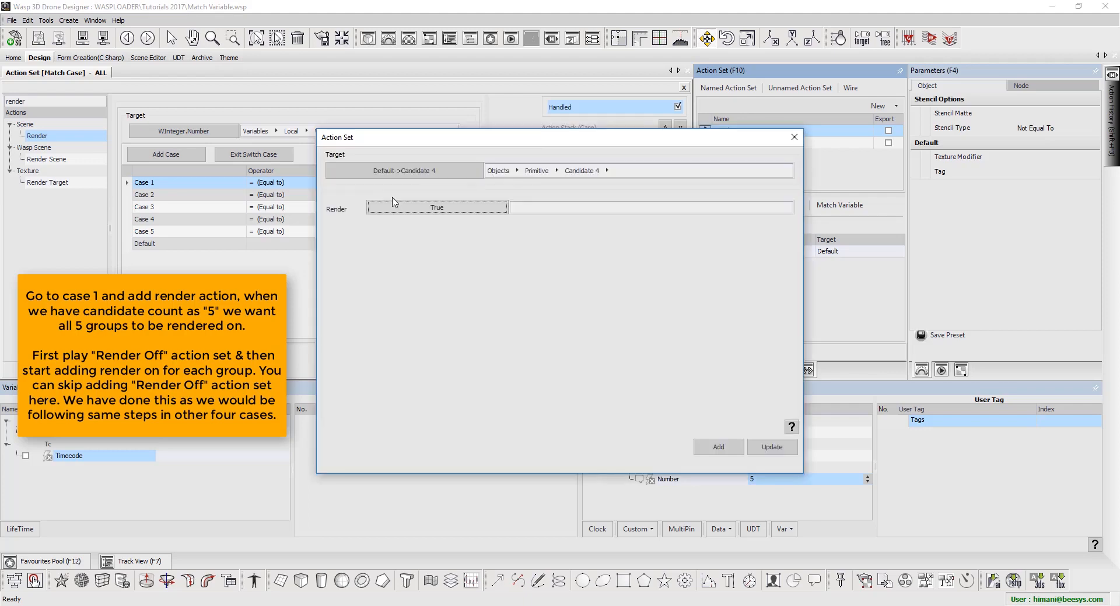
click(411, 173)
click(388, 334)
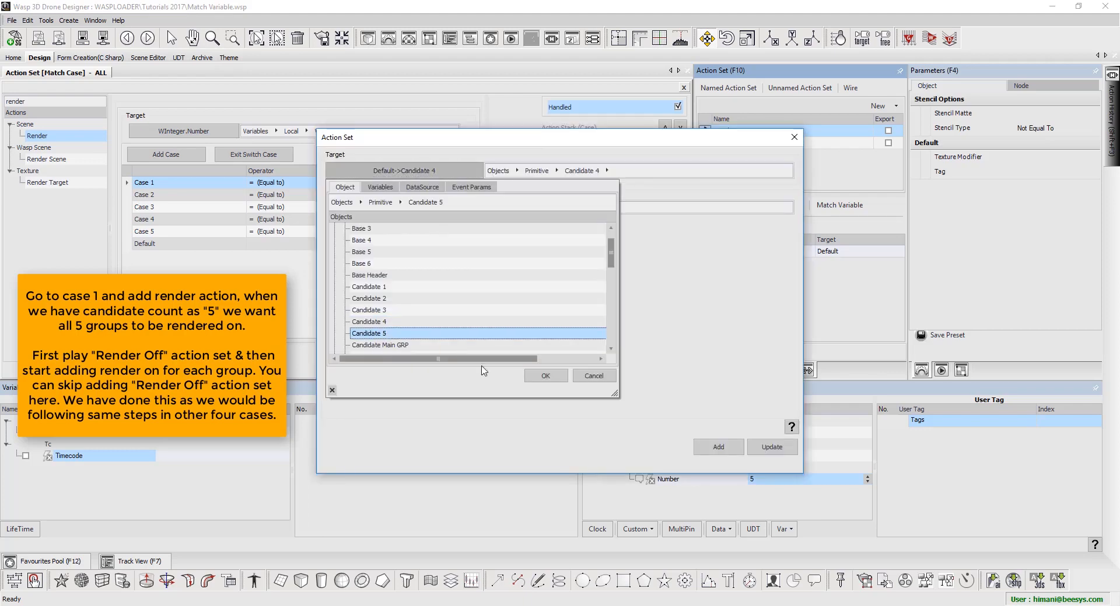
click(546, 377)
click(715, 447)
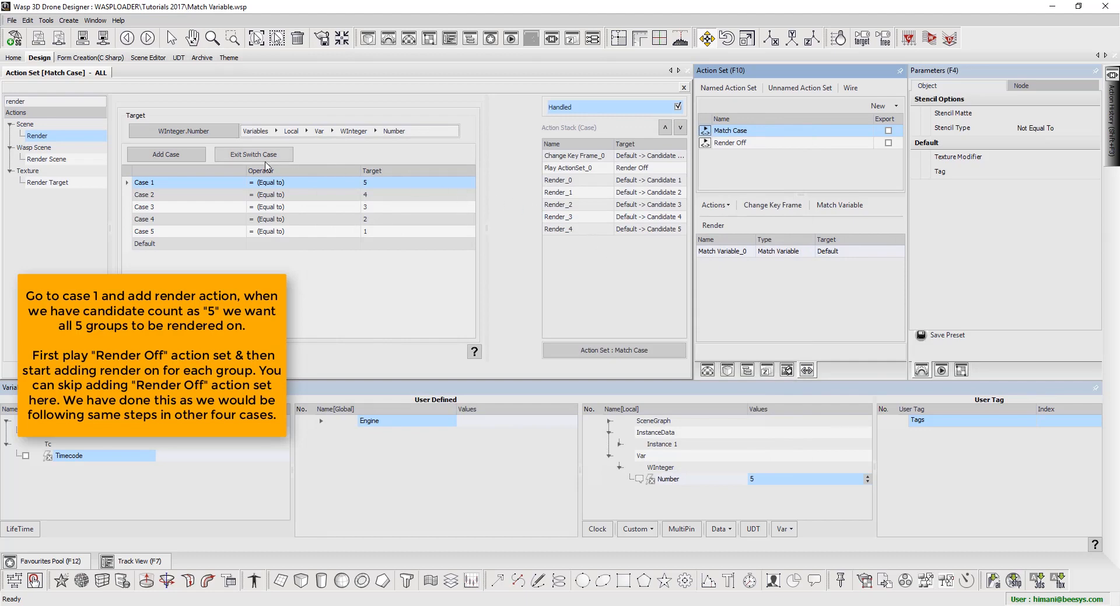
Switch to Case 2 and add a Play ActionSet action that plays the Render Off action set
click(179, 196)
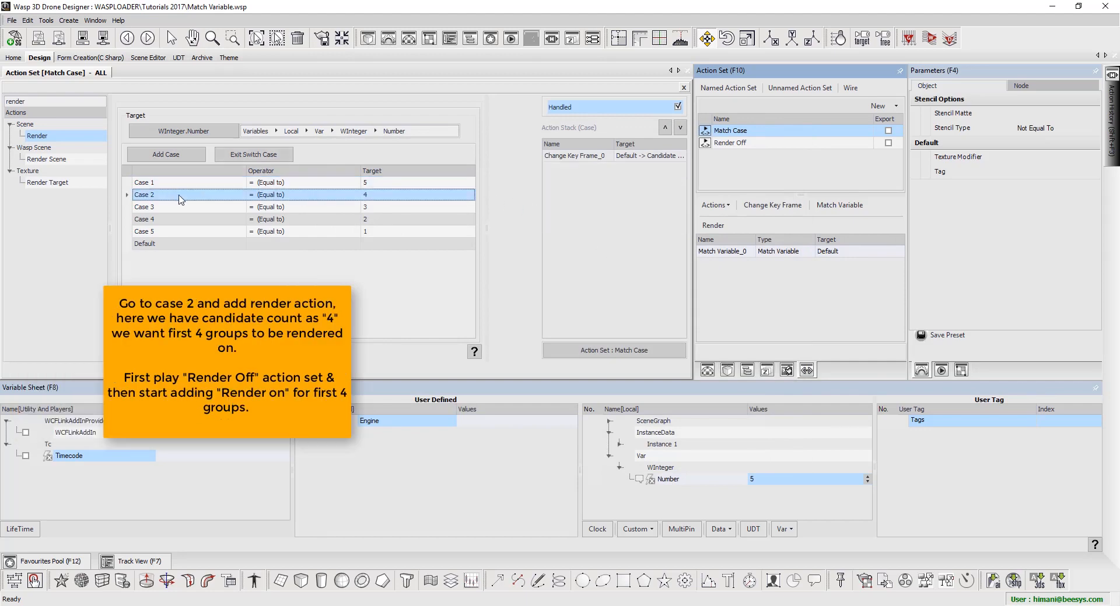
drag(35, 101, 2, 103)
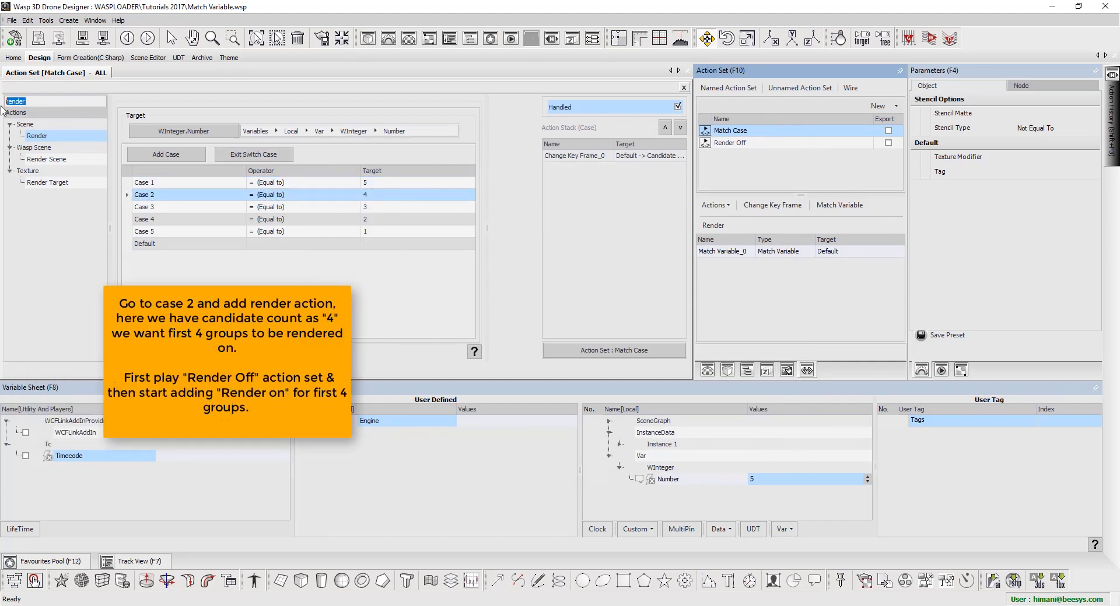
text(play)
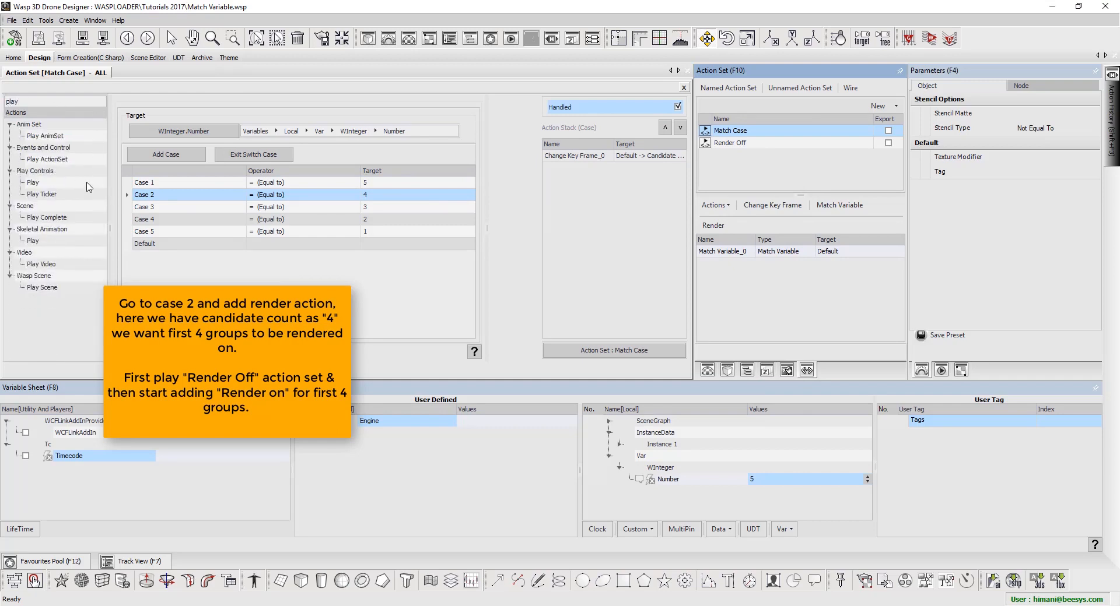
double_click(88, 164)
click(364, 202)
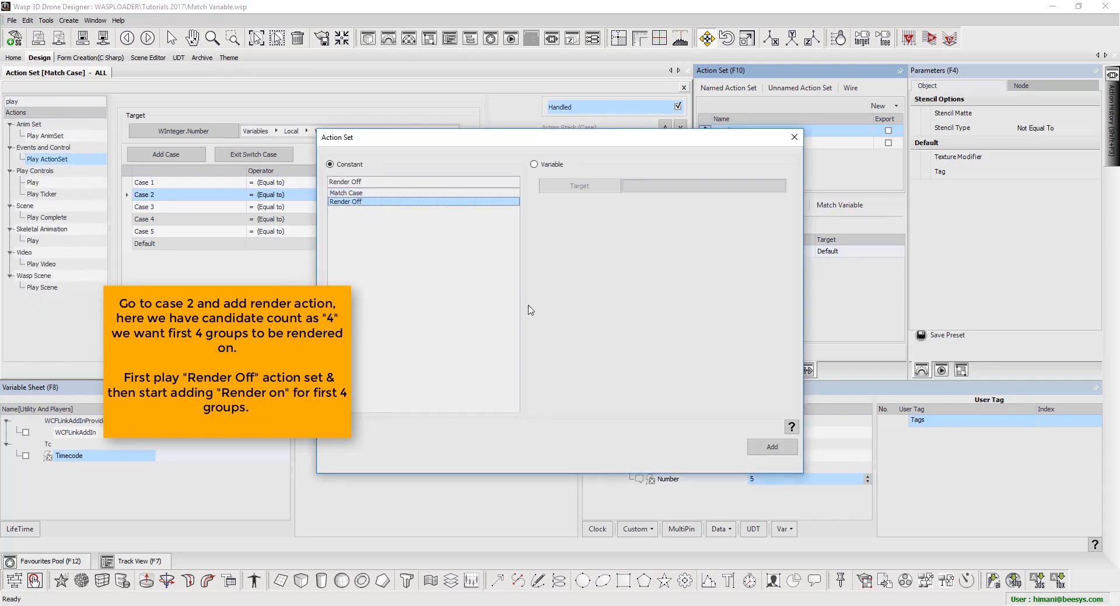
click(770, 447)
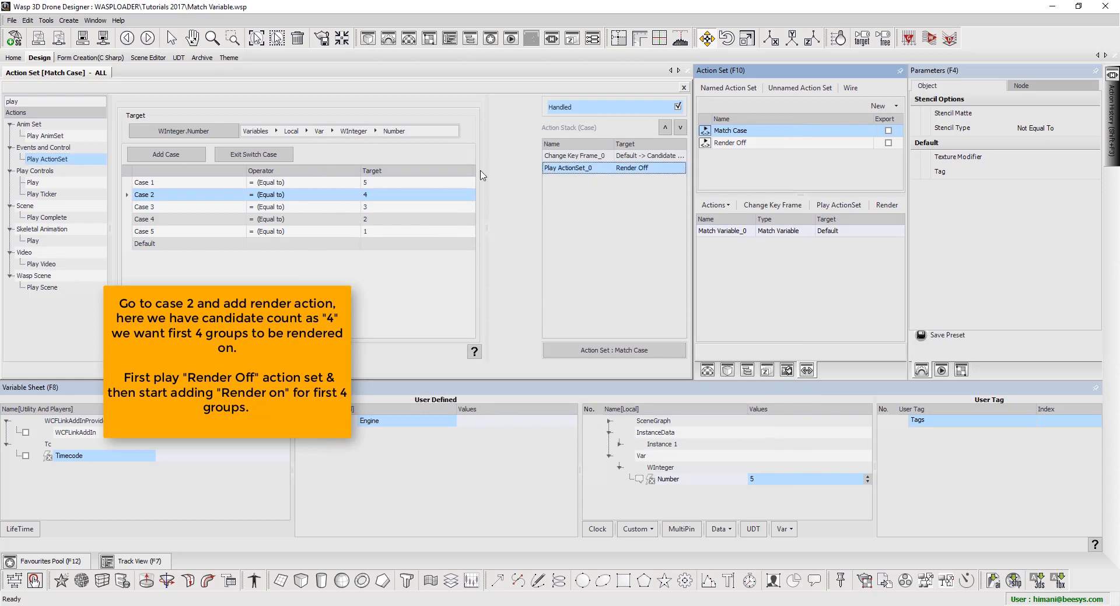
Add a Render action to Case 2 that targets the Candidate 1 primitive with Render set to True
double_click(3, 98)
text(r)
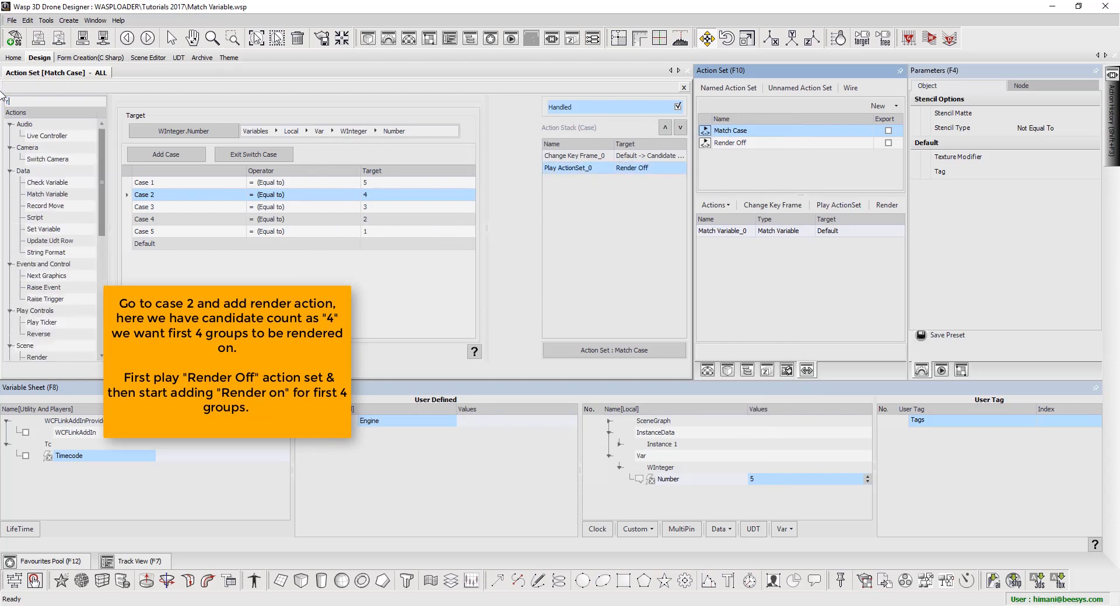
text(ende)
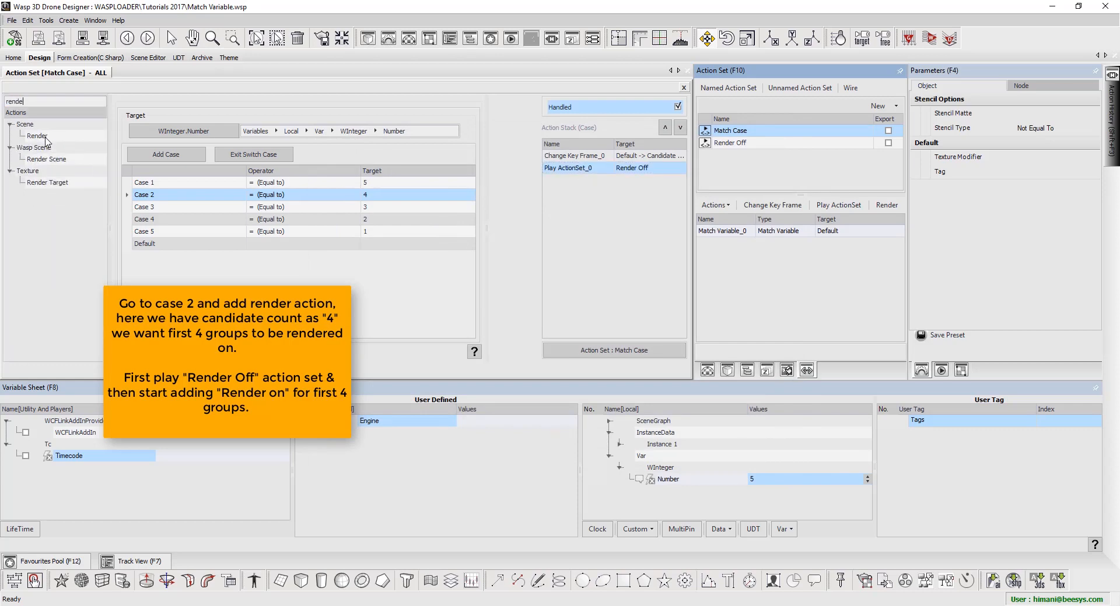
double_click(45, 139)
click(438, 172)
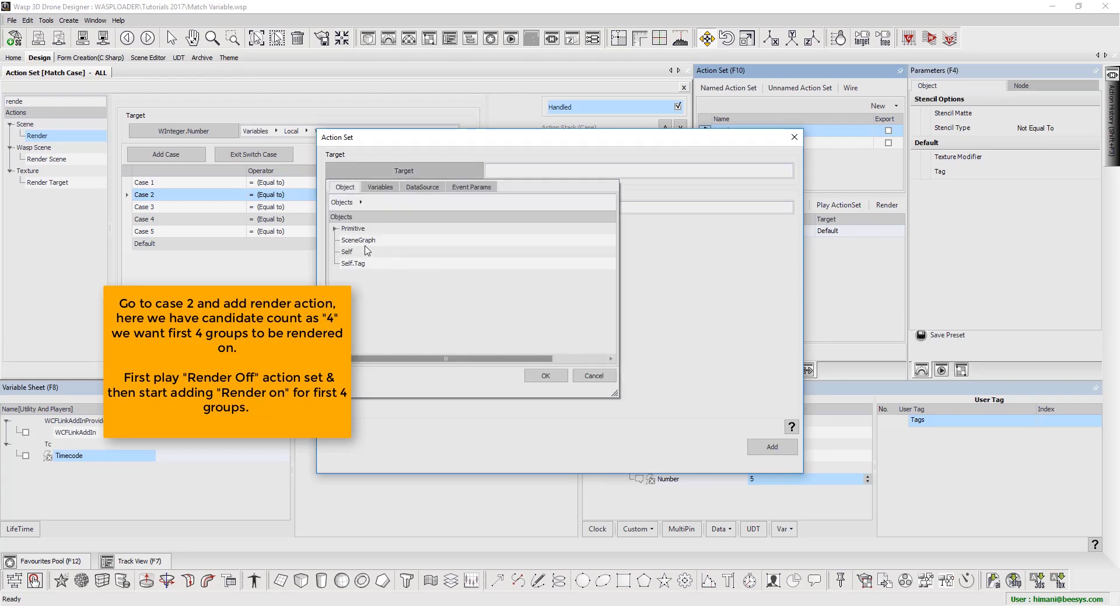
double_click(374, 231)
scroll(382, 266, down, 2)
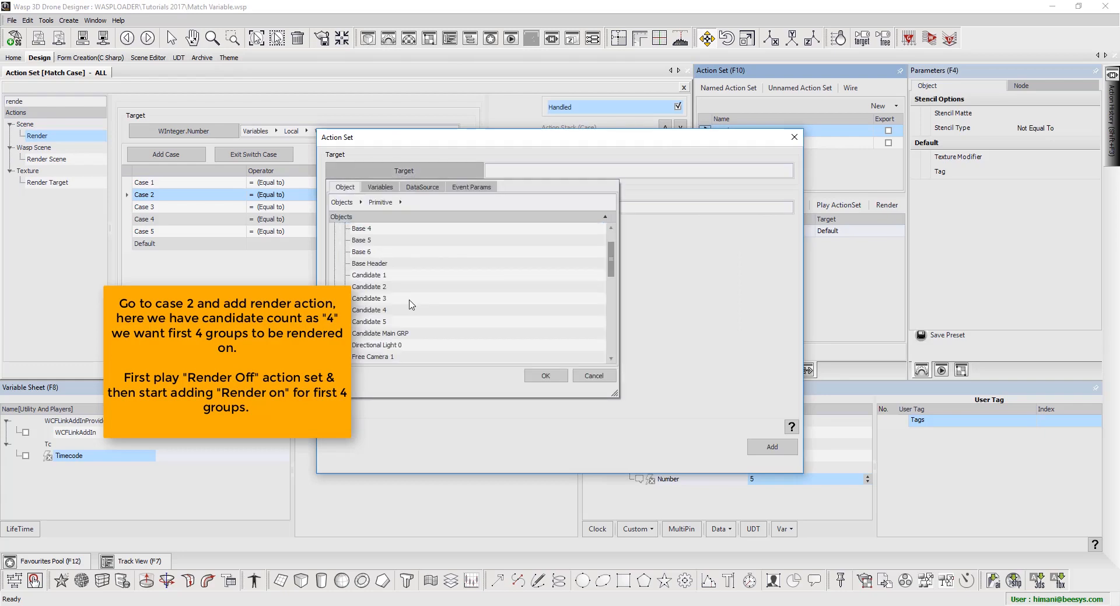
double_click(384, 274)
click(414, 208)
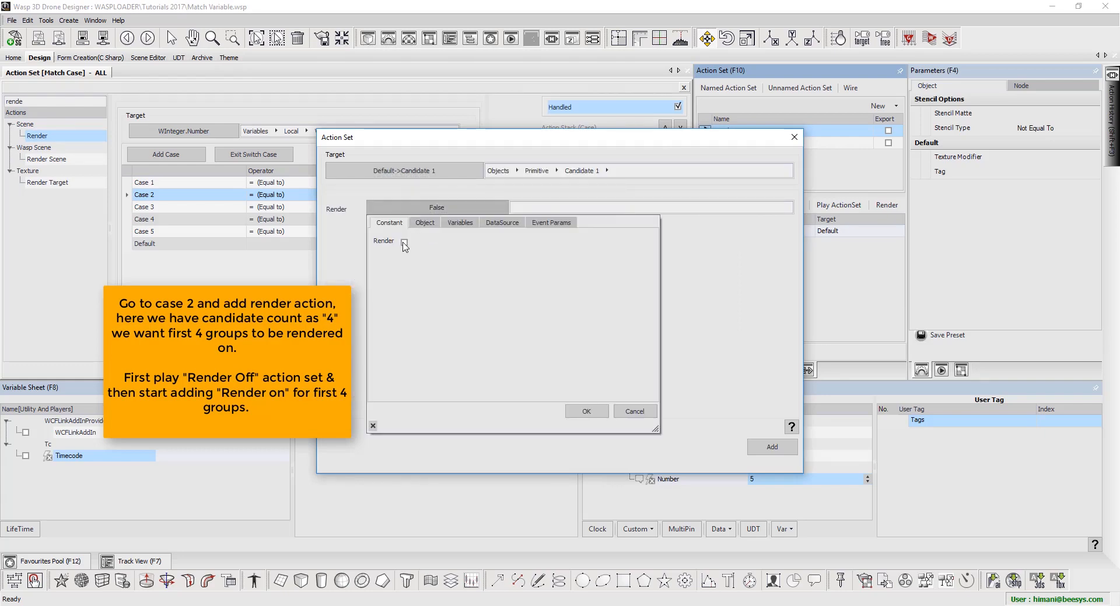
click(404, 243)
click(585, 411)
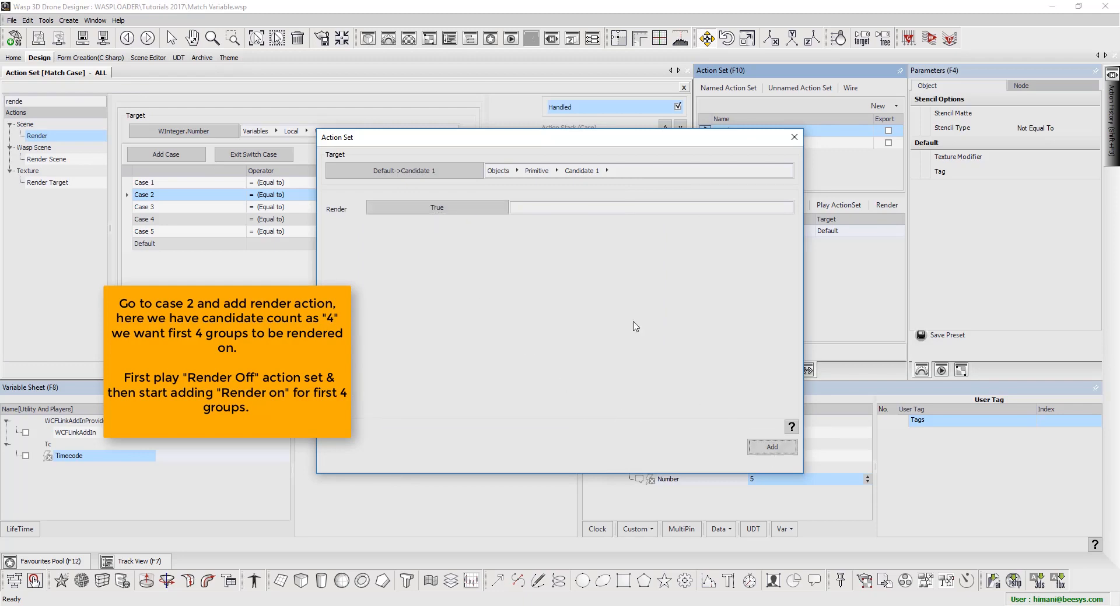
click(772, 448)
Reuse the Candidate 1 Render action in Case 2 to add another True Render action targeting Candidate 2
double_click(564, 182)
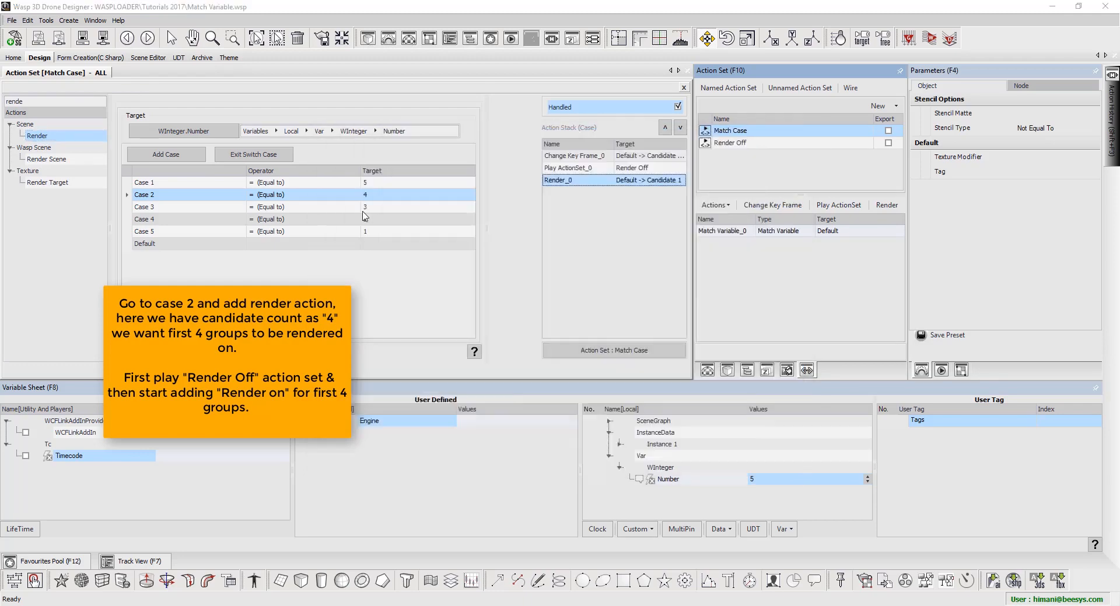
click(408, 170)
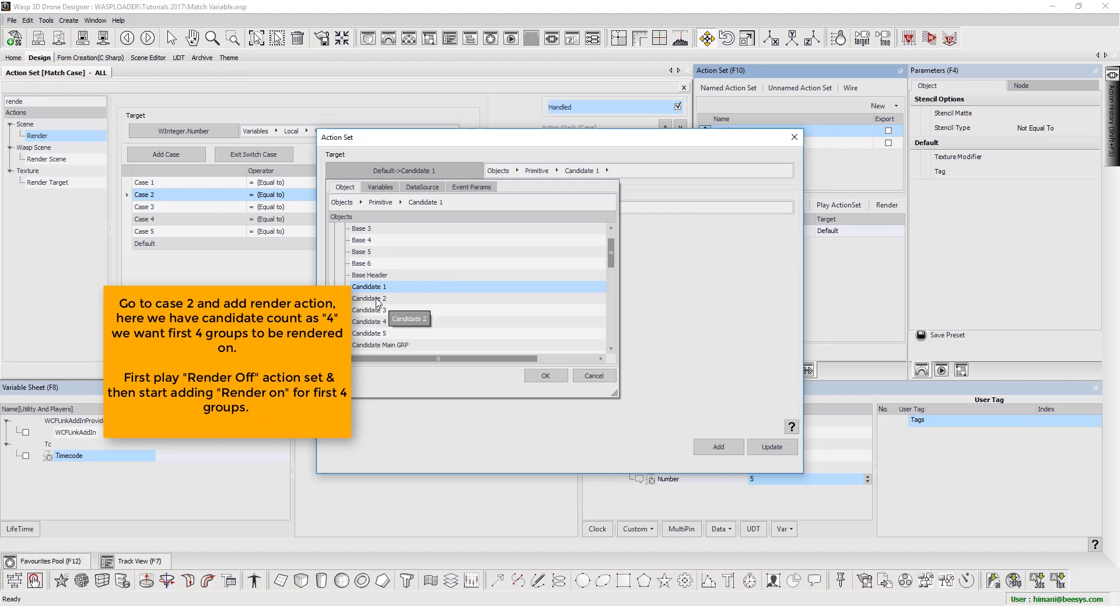
click(382, 295)
click(719, 447)
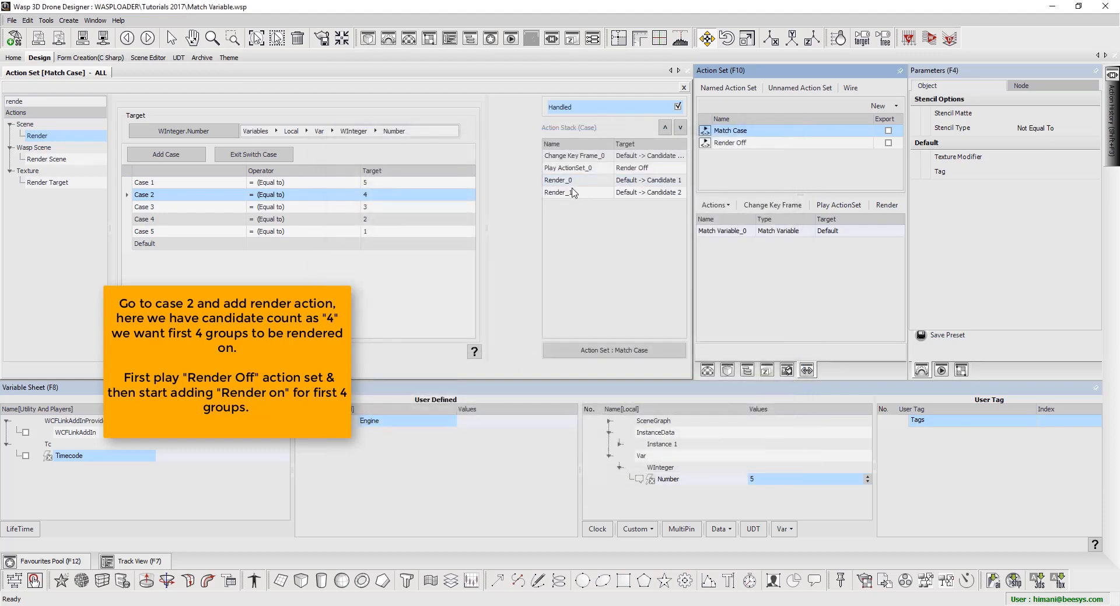
Add another True Render action to Case 2, targeting Candidate 3, based on the Candidate 2 action
double_click(296, 195)
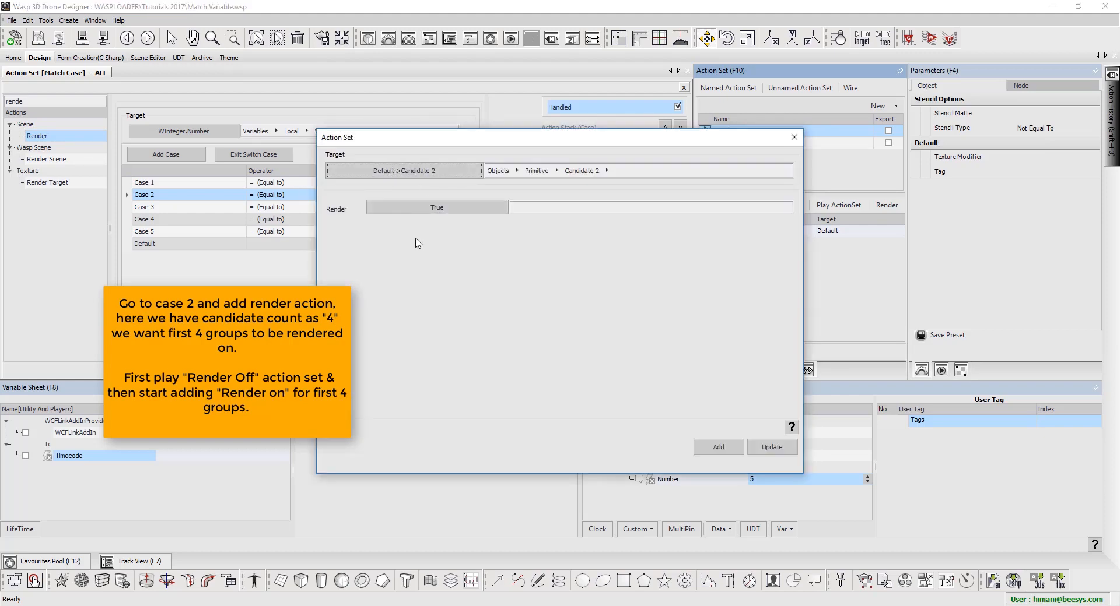
click(404, 170)
click(383, 312)
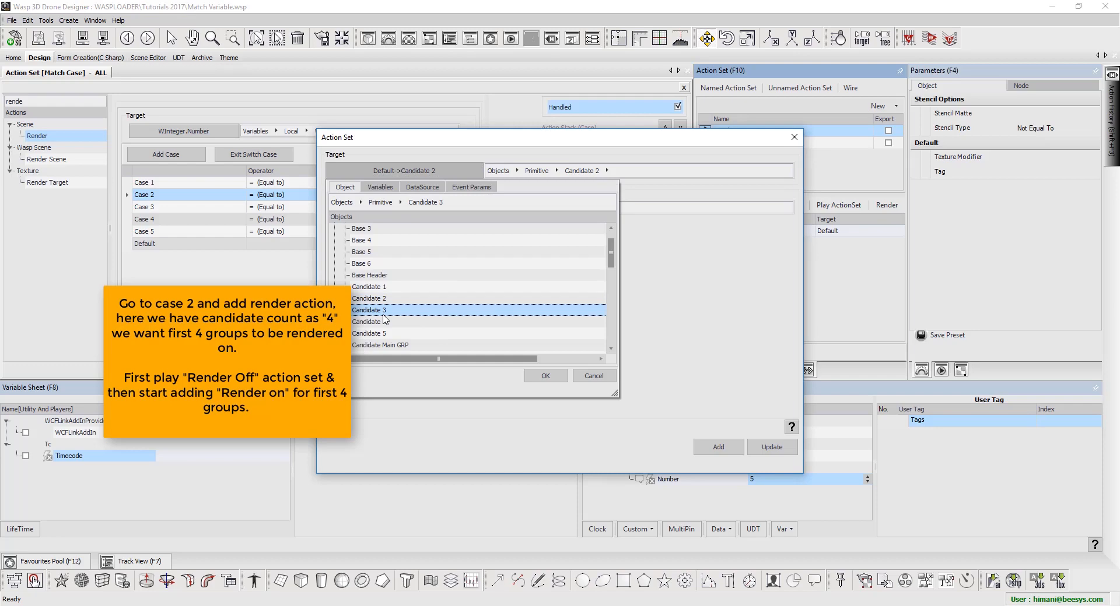
click(728, 447)
Add another True Render action to Case 2, targeting Candidate 4, based on the Candidate 3 action
double_click(575, 207)
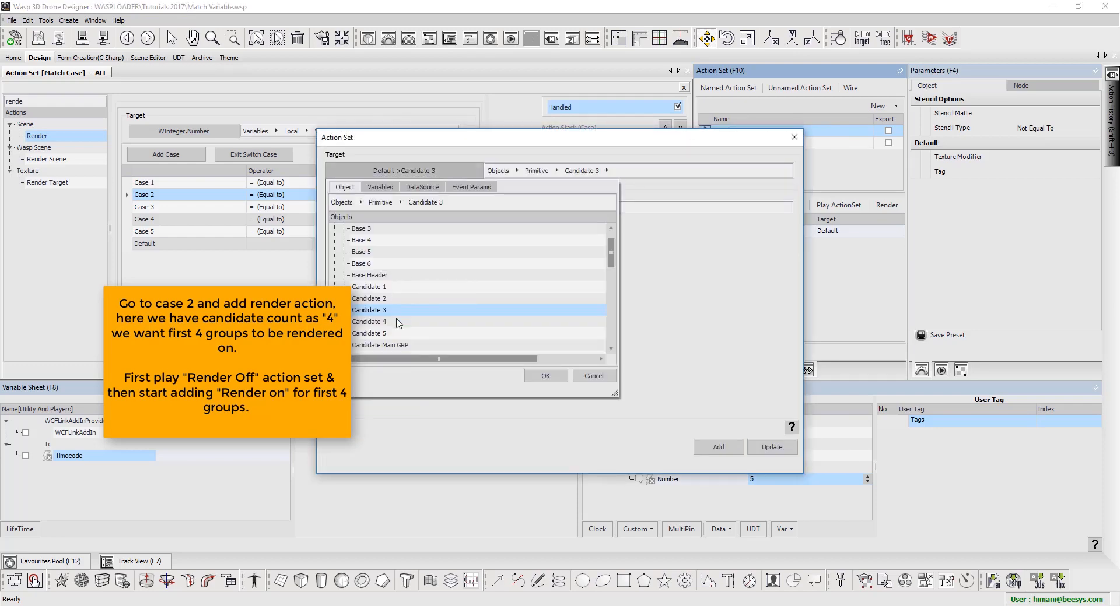
click(397, 311)
click(717, 448)
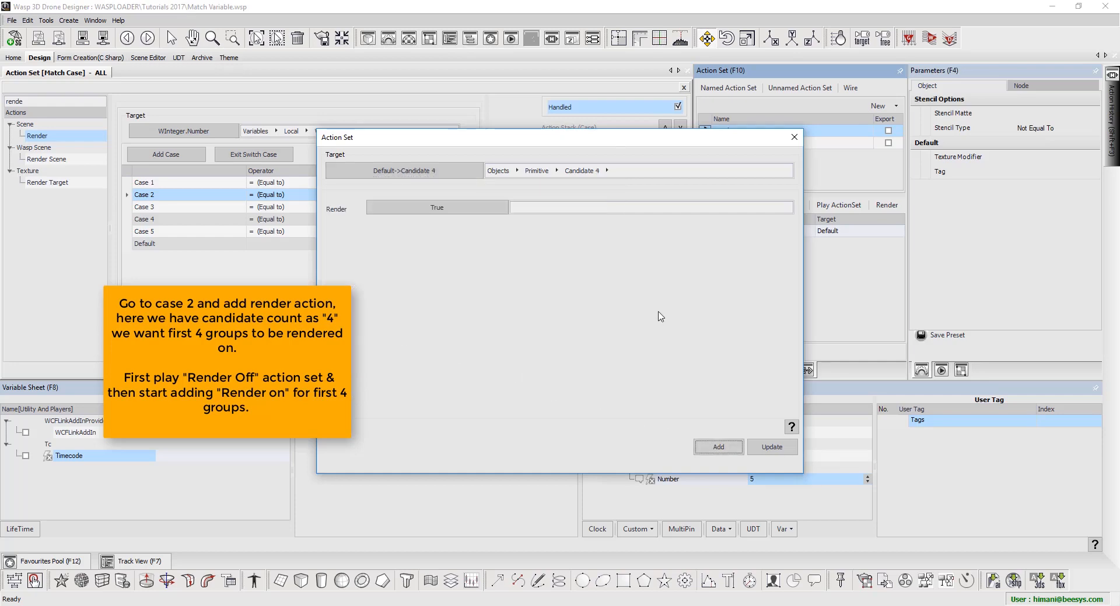
Switch to Case 3 and add a Play ActionSet action that plays the Render Off action set
click(157, 208)
double_click(2, 100)
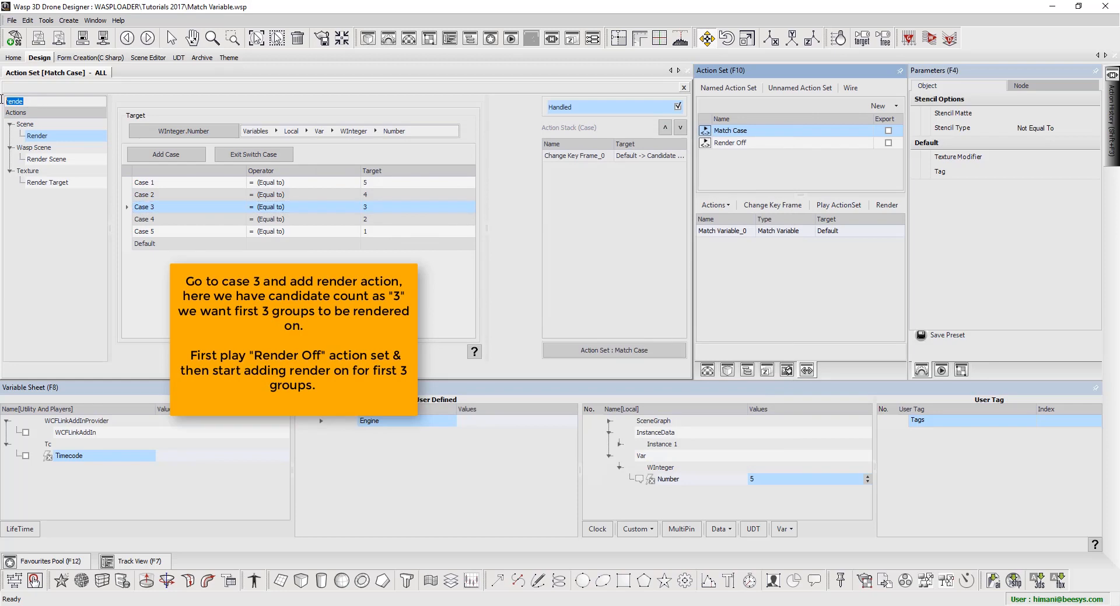
text(pl)
double_click(58, 159)
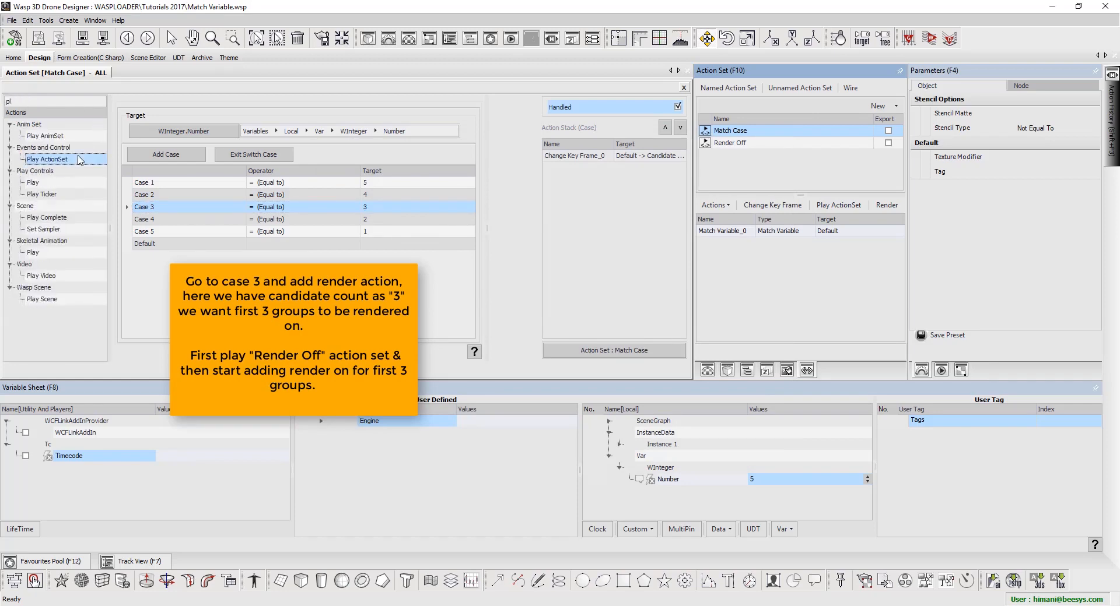
click(362, 202)
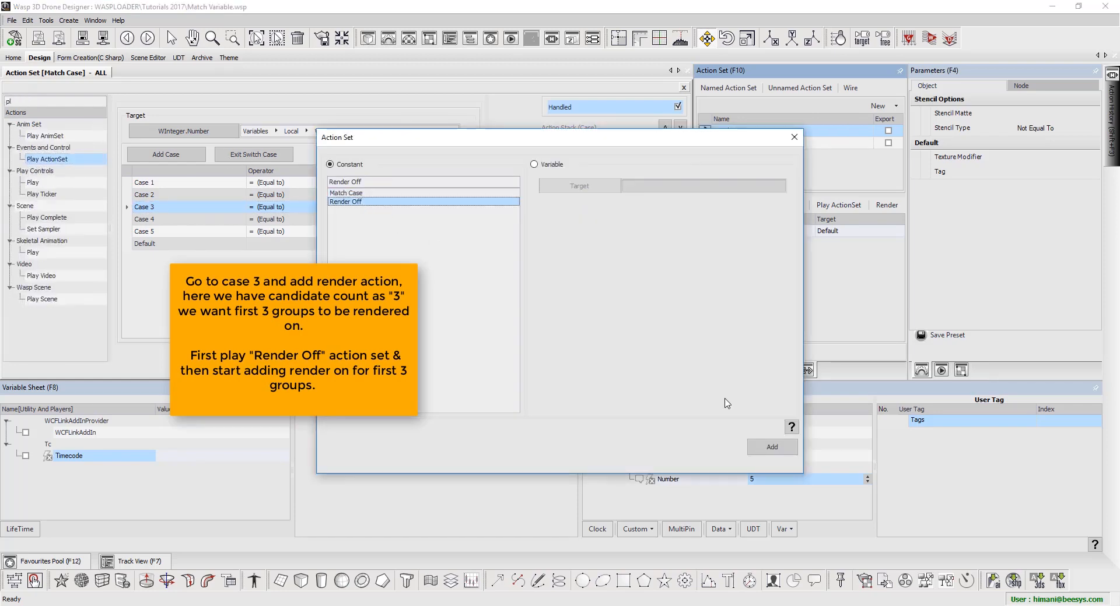
click(771, 448)
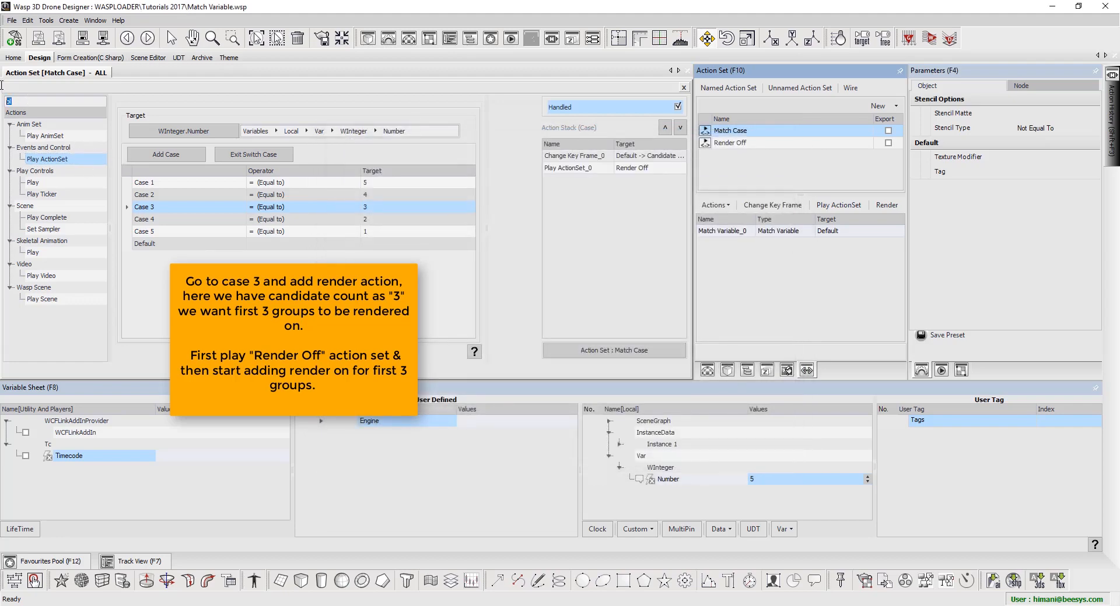
Add a Render action to Case 3 that targets the Candidate 1 primitive with Render set to True
text(rend)
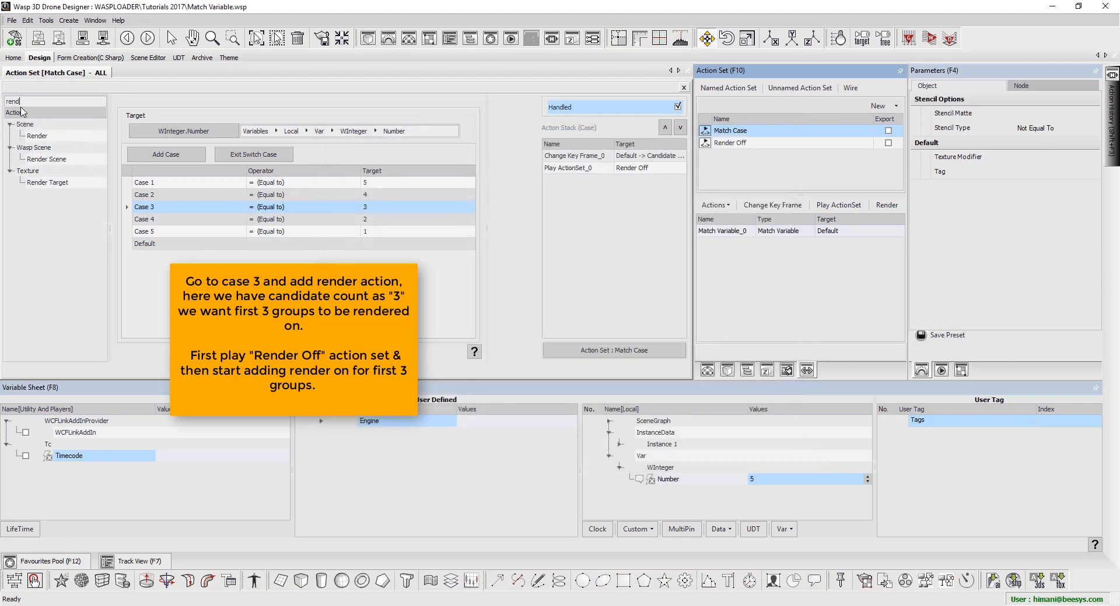
text(e)
double_click(37, 135)
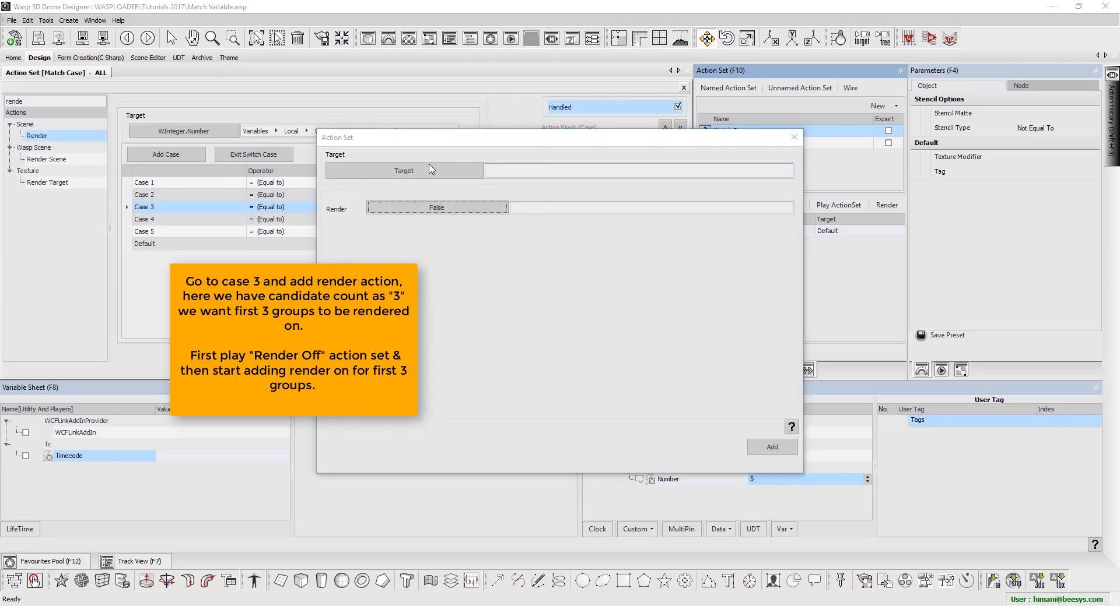
click(430, 169)
click(362, 230)
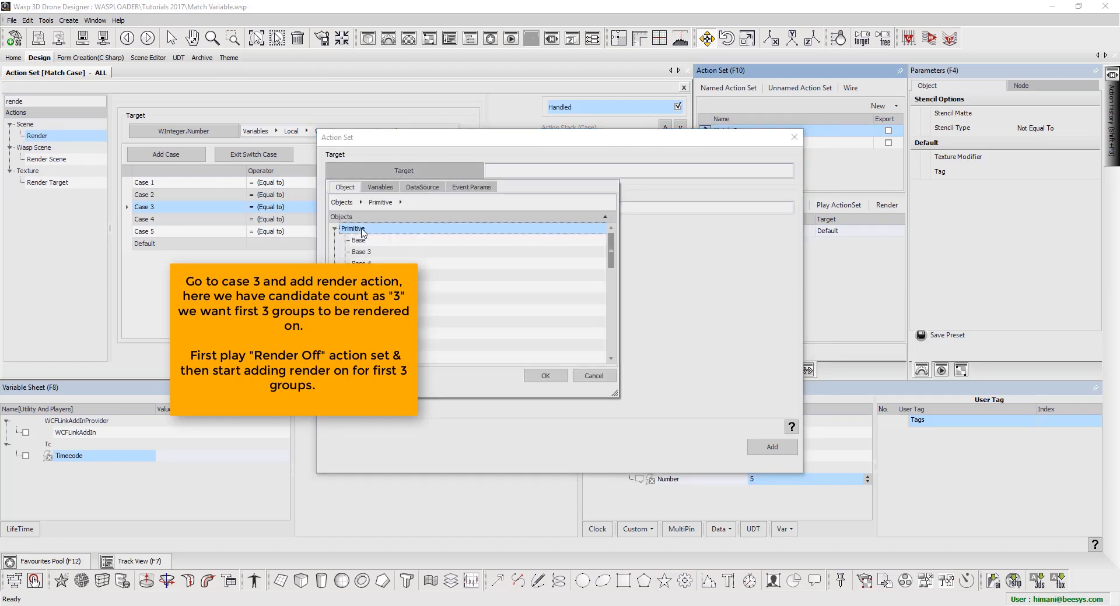
double_click(432, 310)
click(443, 210)
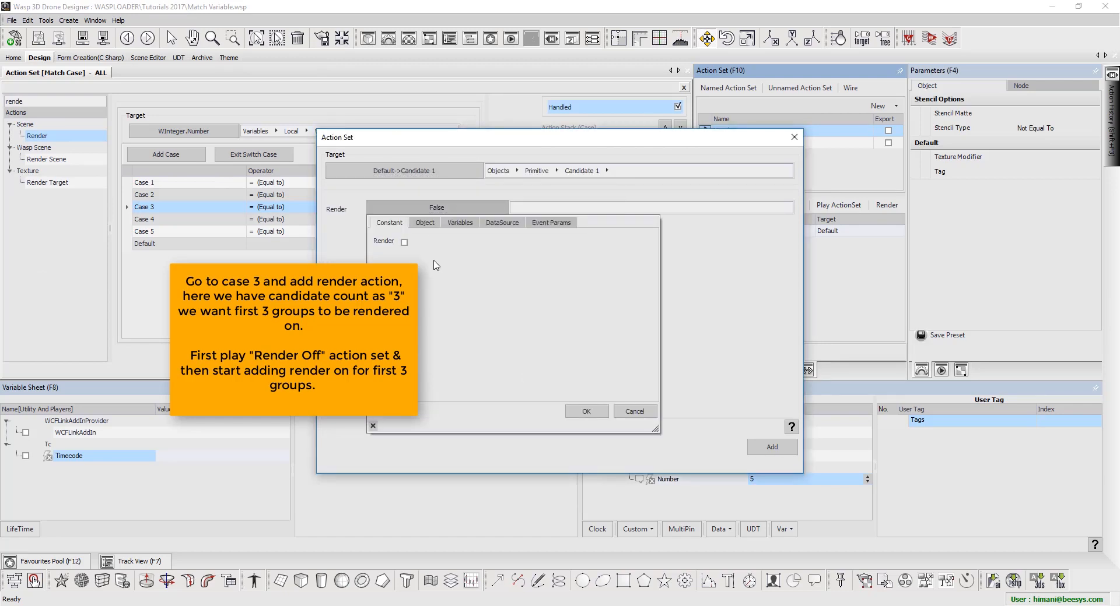
click(403, 242)
click(585, 411)
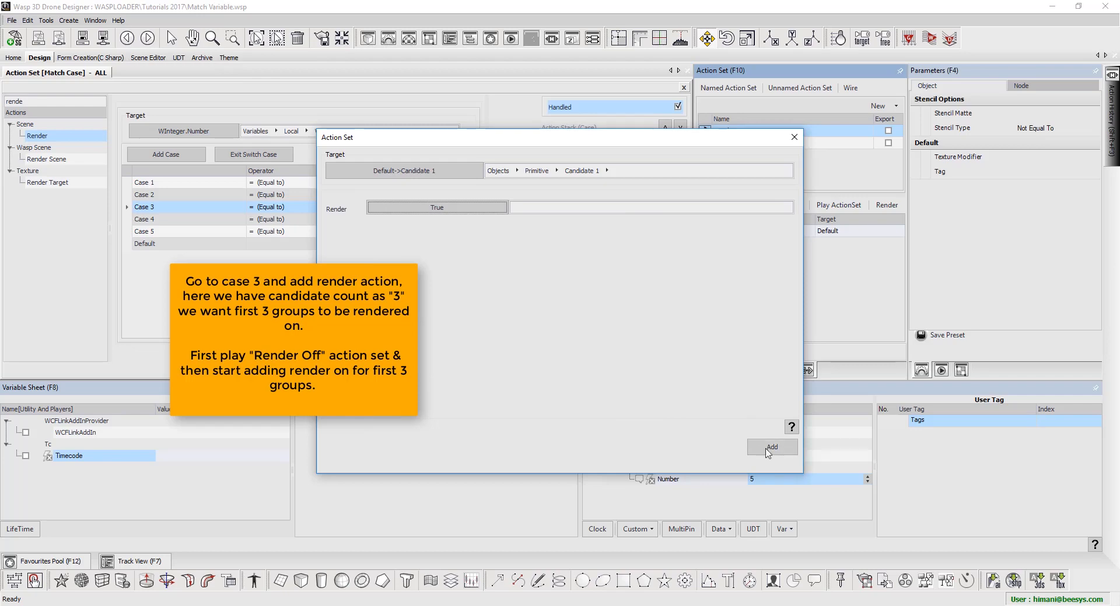
click(771, 447)
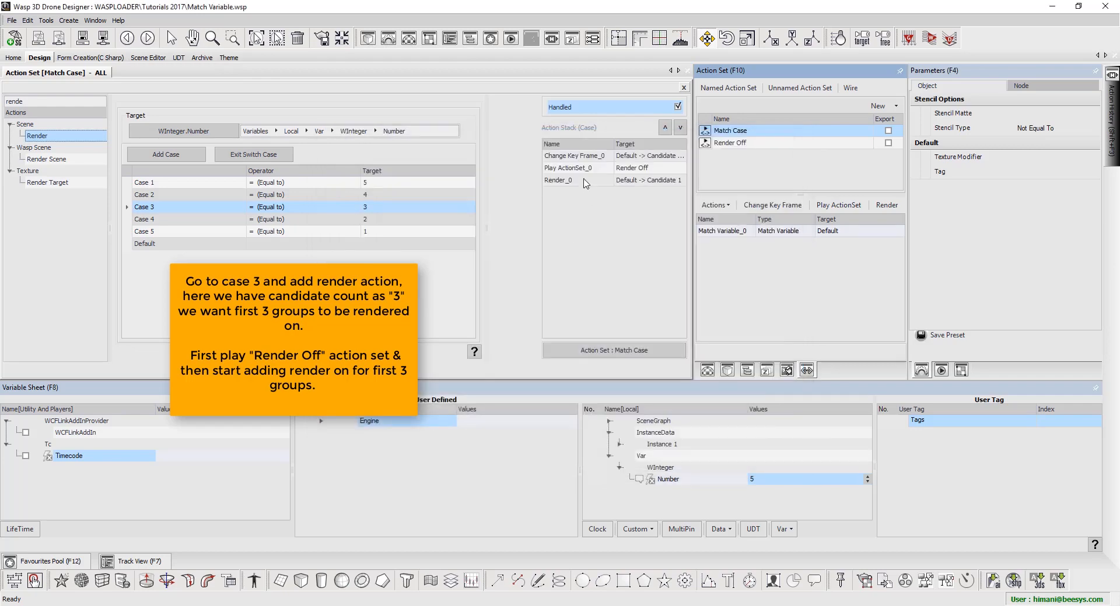
Reuse the Candidate 1 Render action in Case 3 to add another True Render action targeting Candidate 2
click(583, 182)
double_click(583, 182)
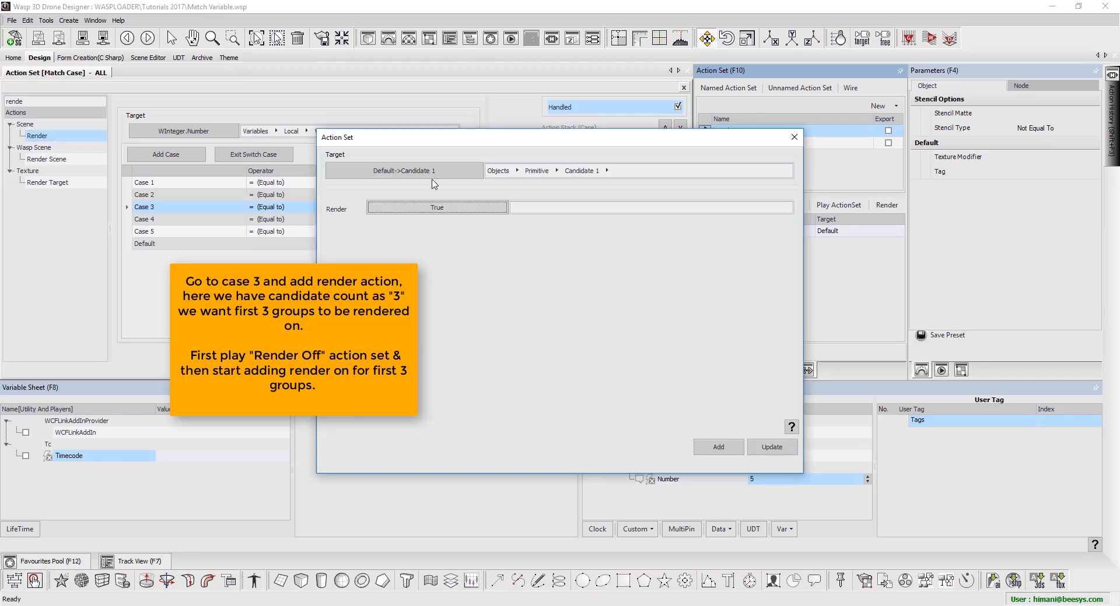
click(404, 170)
click(454, 293)
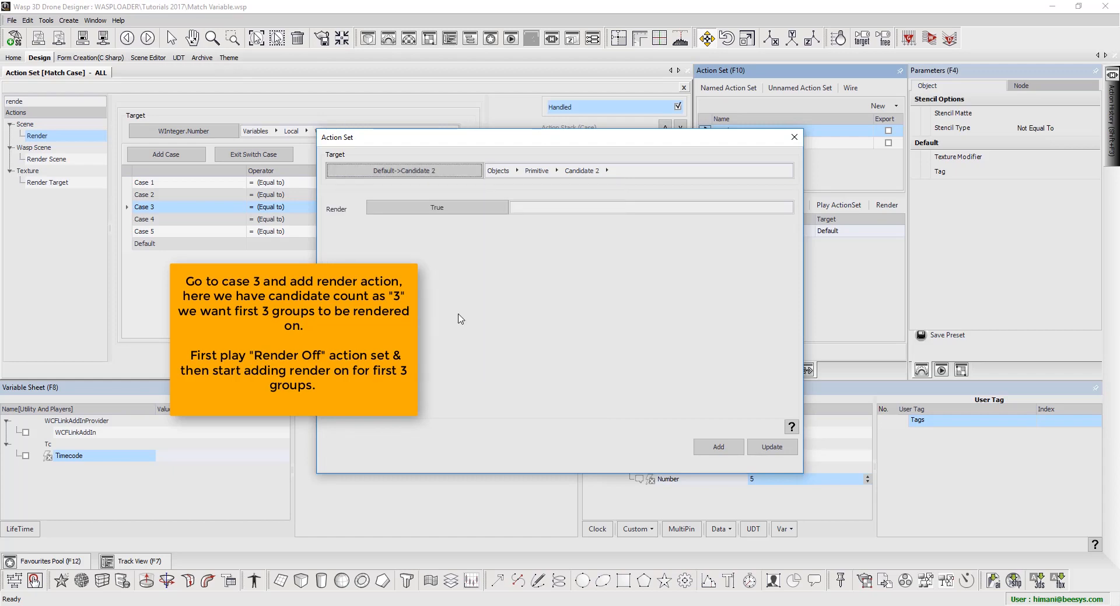
click(720, 449)
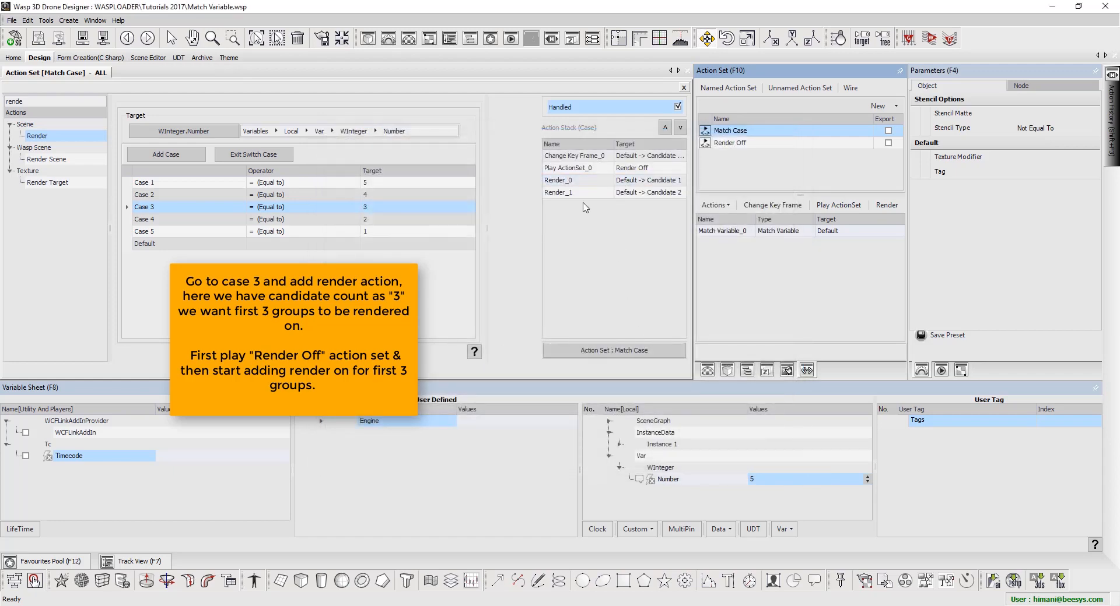
Add another True Render action to Case 3, targeting Candidate 3, based on the Candidate 2 action
click(575, 194)
double_click(575, 194)
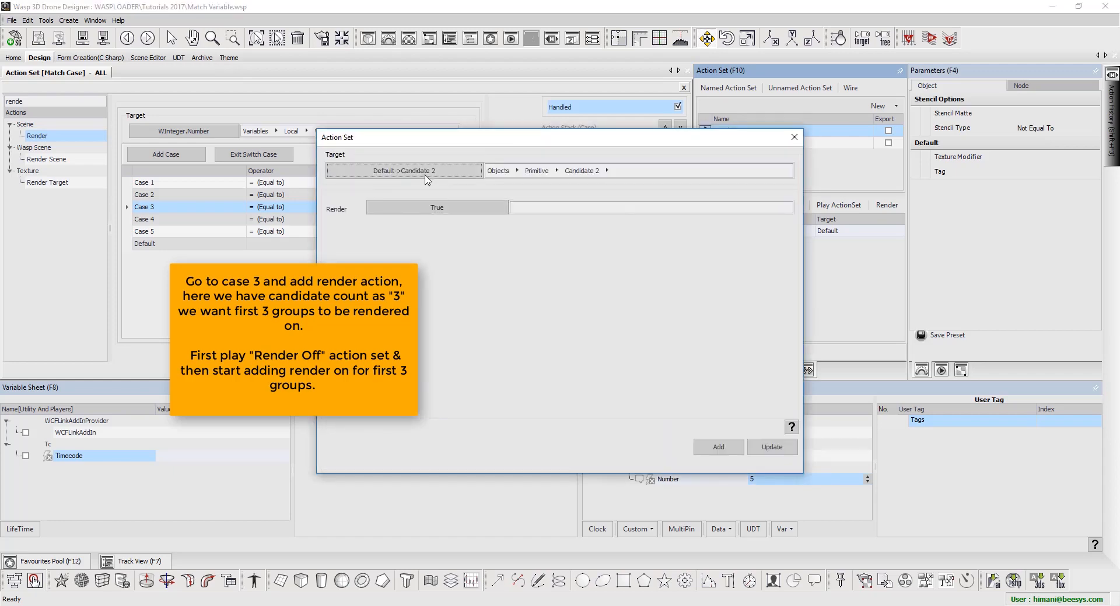
click(426, 175)
click(545, 376)
click(719, 447)
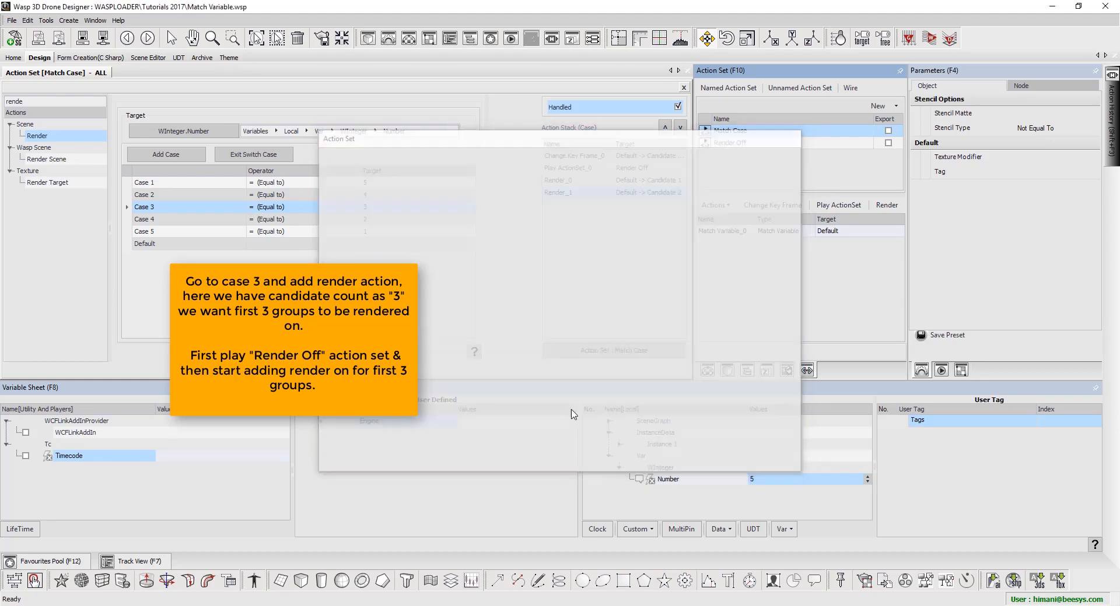
Switch to Case 4 and add a Play ActionSet action that plays the Render Off action set
click(183, 222)
click(46, 103)
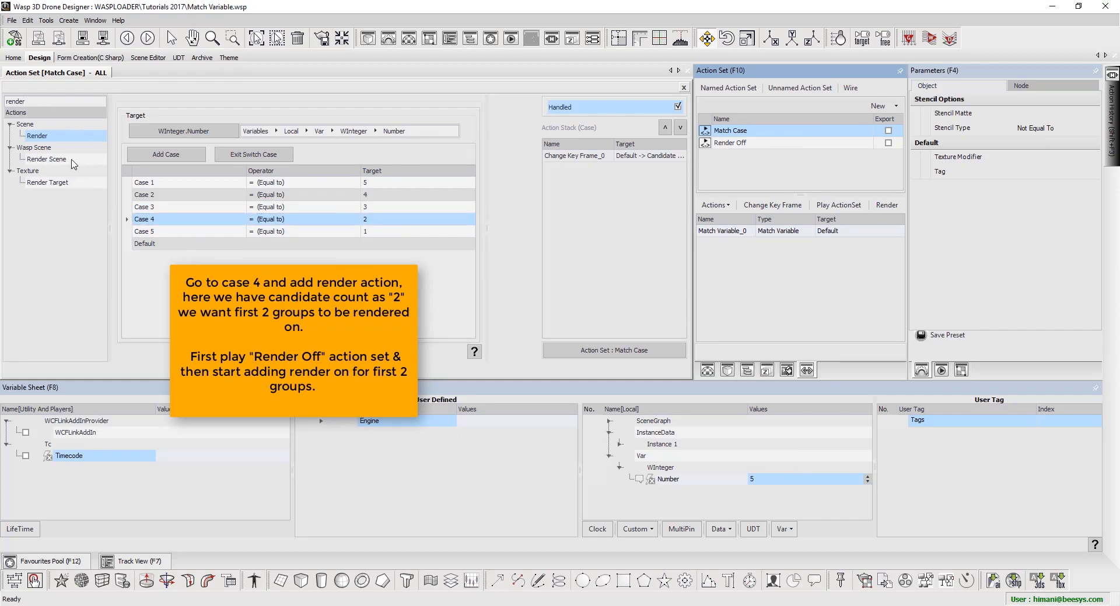
text(r)
double_click(26, 102)
text(pl)
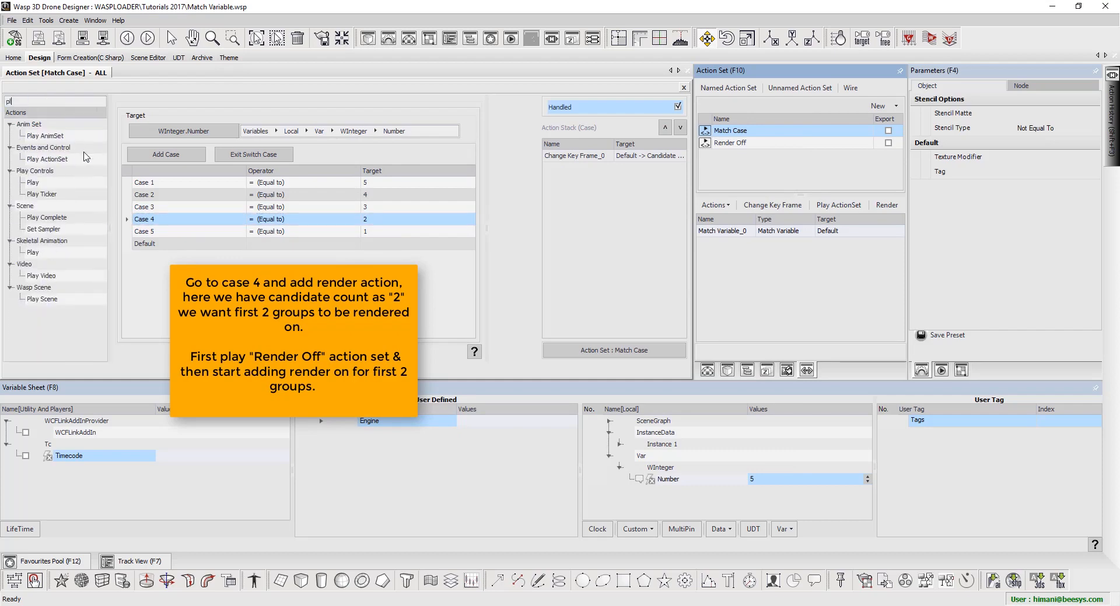
drag(80, 160, 205, 186)
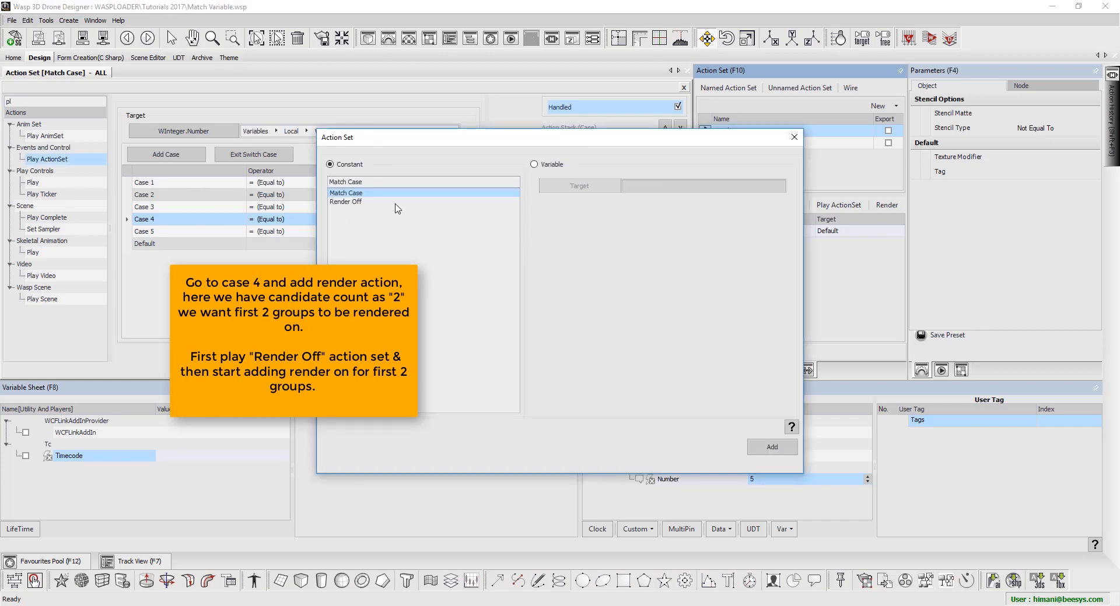
click(396, 202)
click(772, 447)
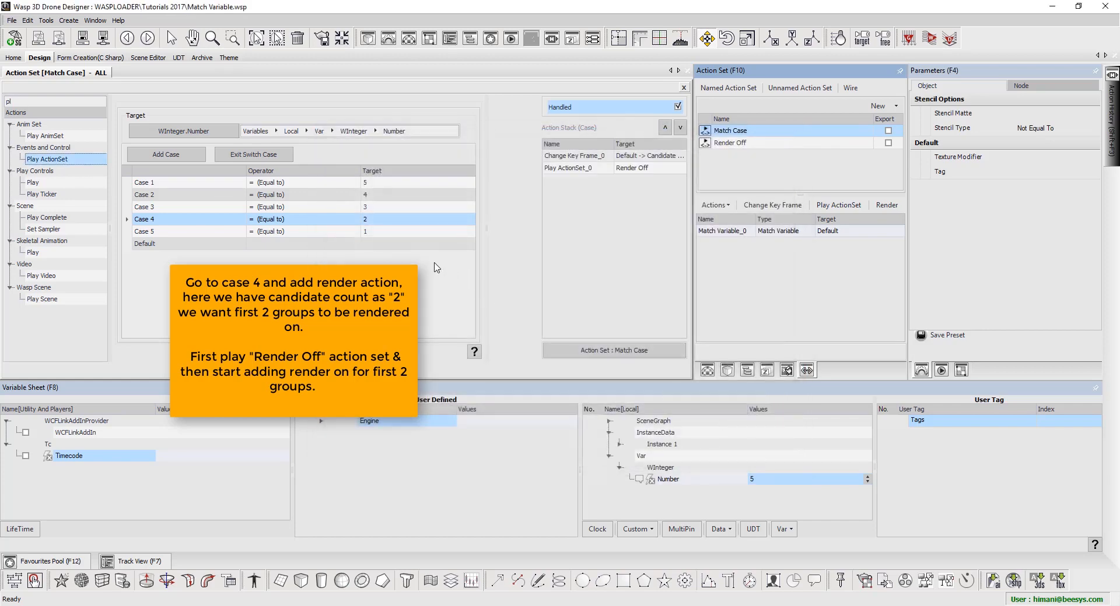
Add a Render action to Case 4 that targets the Candidate 1 primitive with Render set to True
drag(18, 102, 2, 102)
text(re)
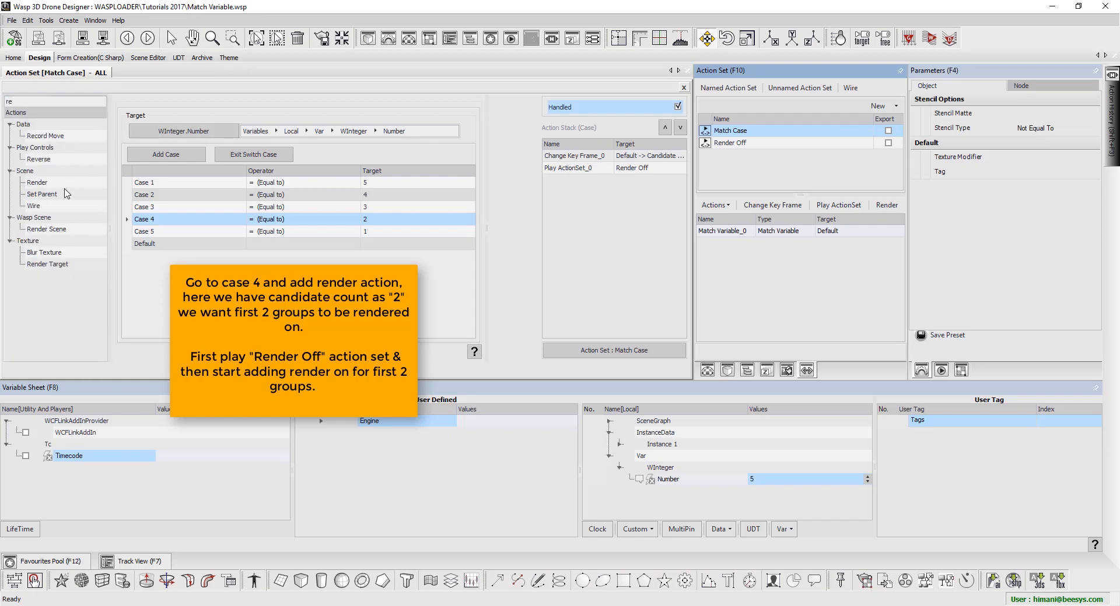
double_click(36, 183)
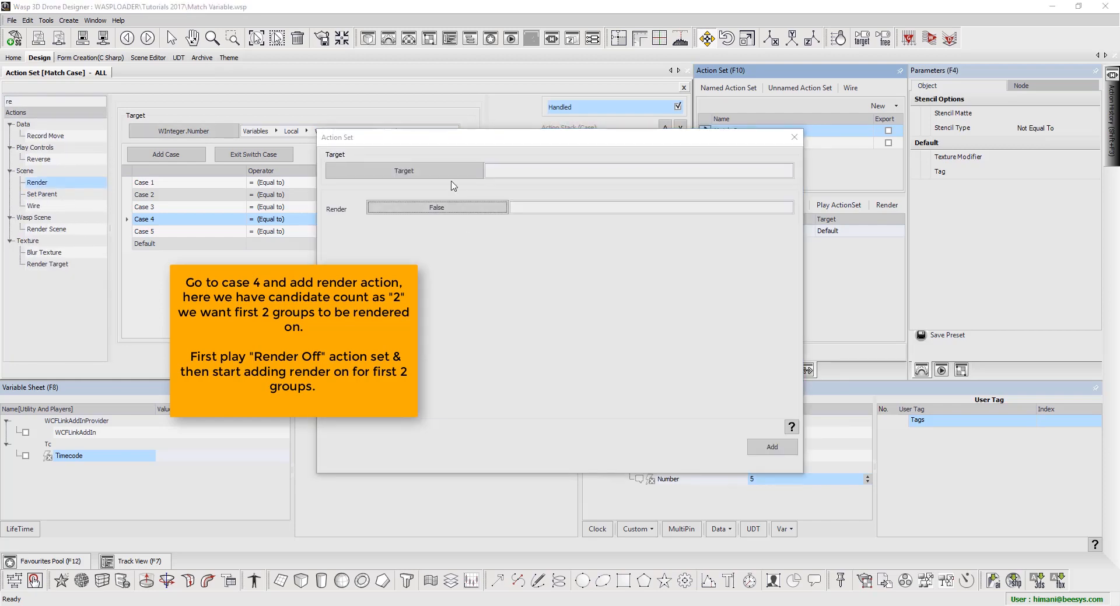
click(403, 171)
double_click(357, 228)
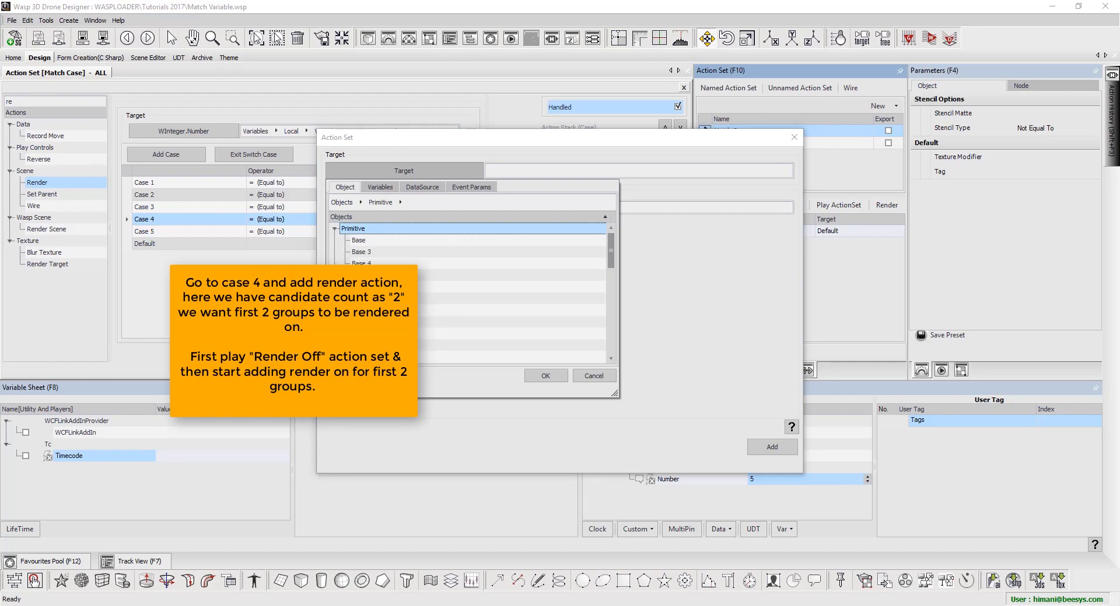
double_click(423, 310)
click(438, 208)
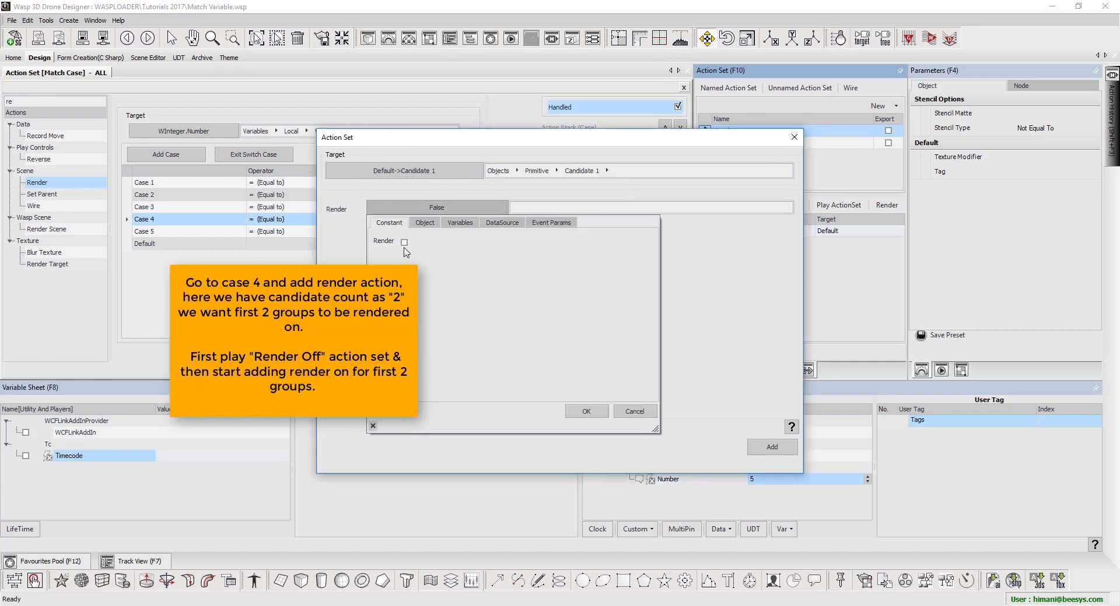
click(403, 242)
click(587, 412)
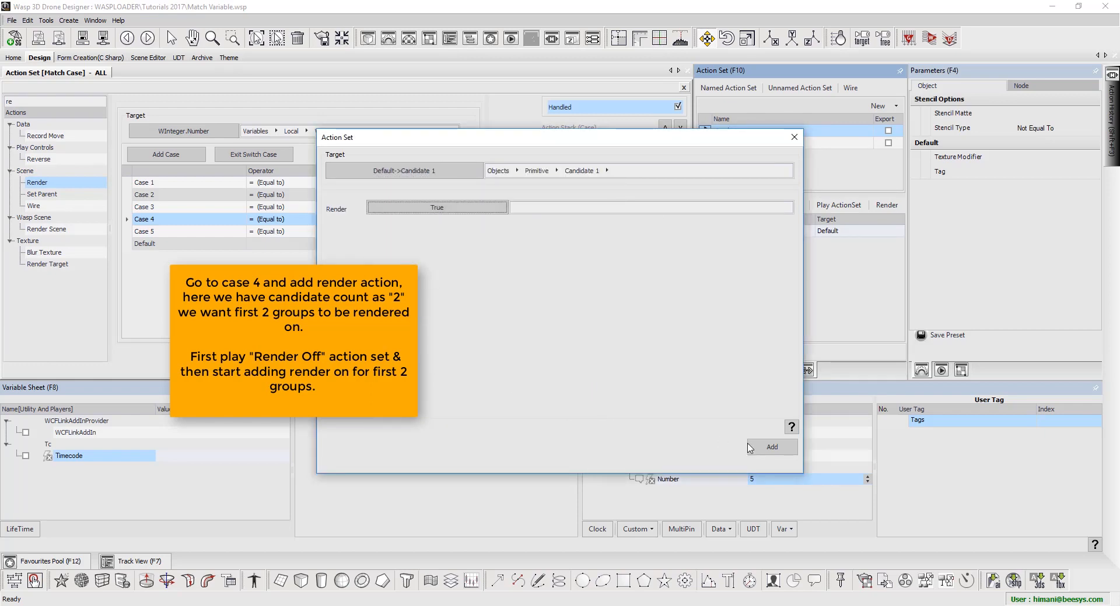
click(770, 447)
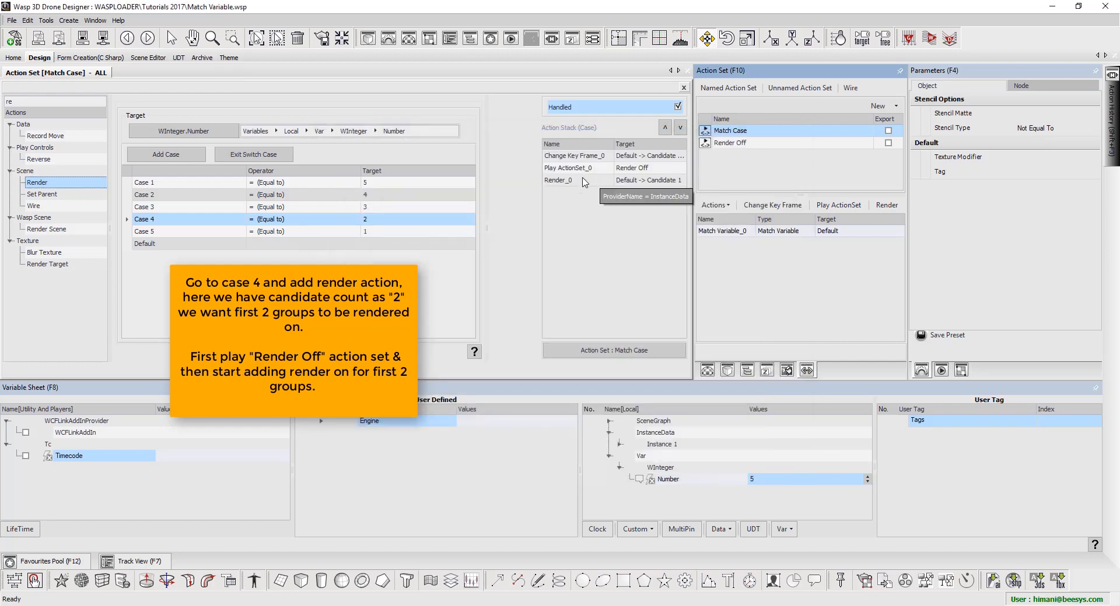
Reuse the Candidate 1 Render action in Case 4 to add another True Render action targeting Candidate 2
click(585, 180)
double_click(585, 180)
click(404, 170)
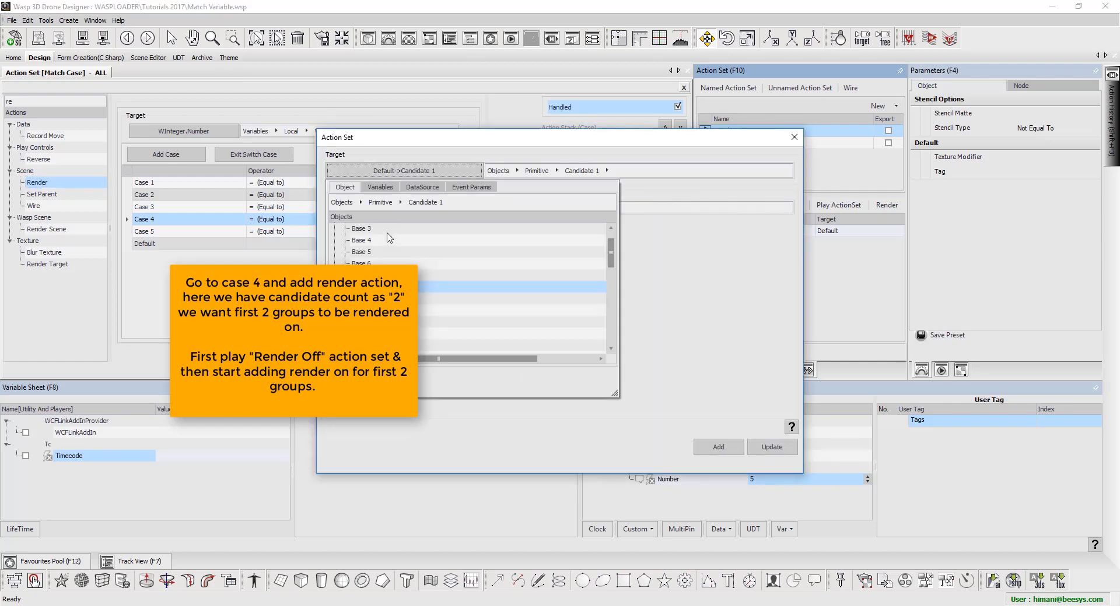
click(374, 298)
click(545, 376)
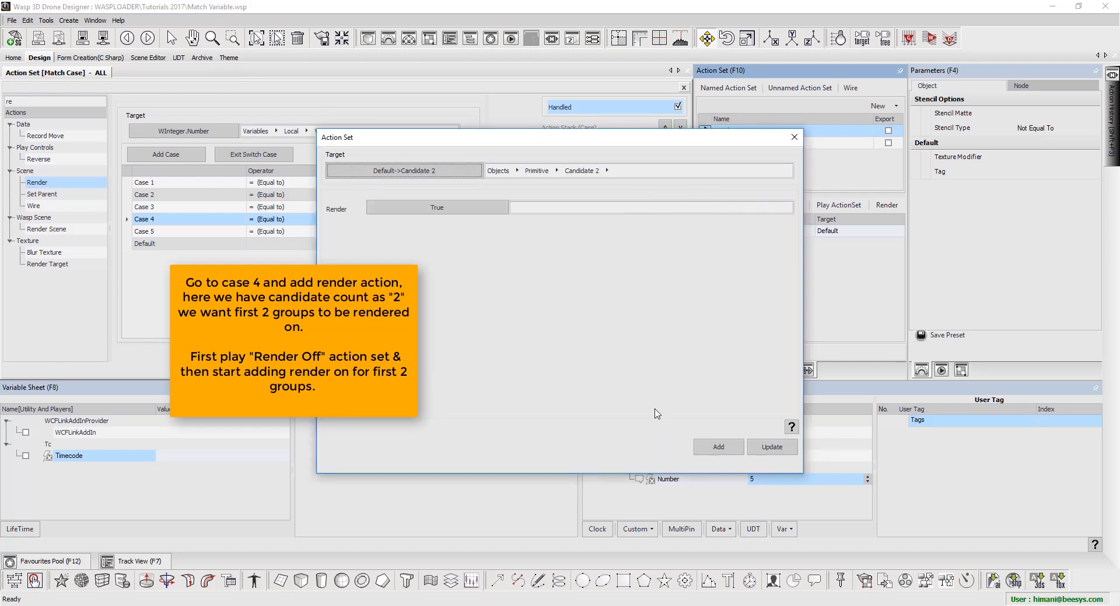
click(718, 448)
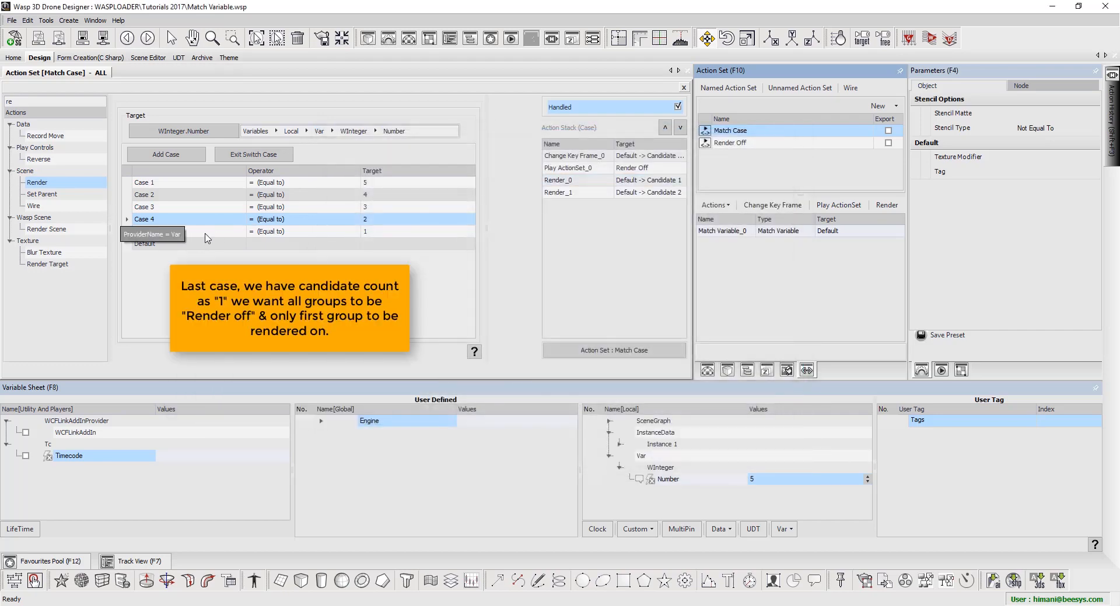
Switch to Case 5 and add a Play ActionSet action that plays the Render Off action set
click(193, 232)
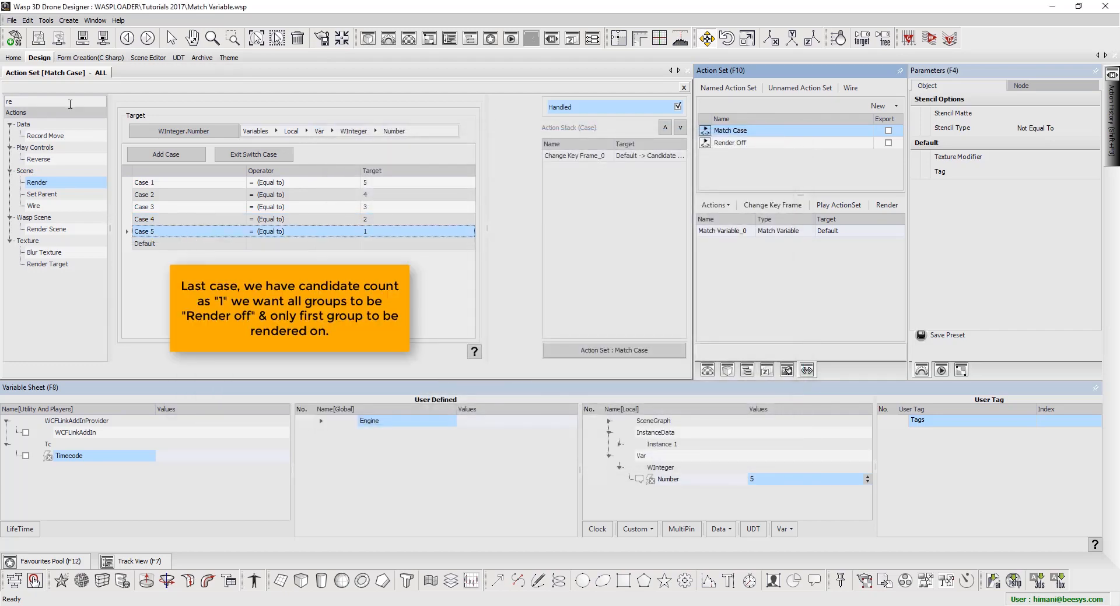
double_click(17, 101)
text(pl)
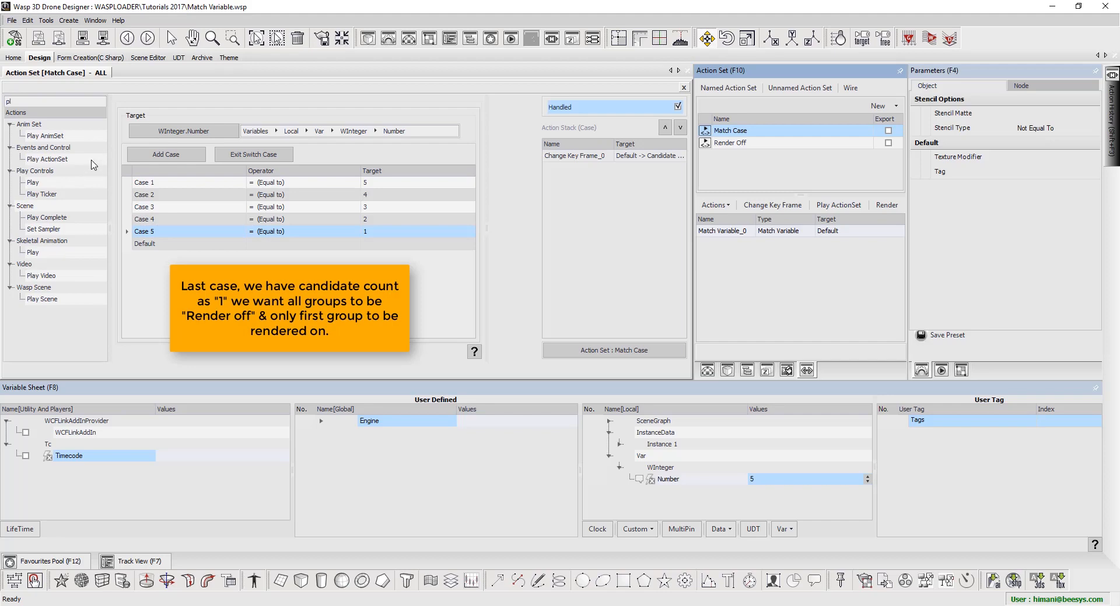
double_click(91, 161)
click(394, 202)
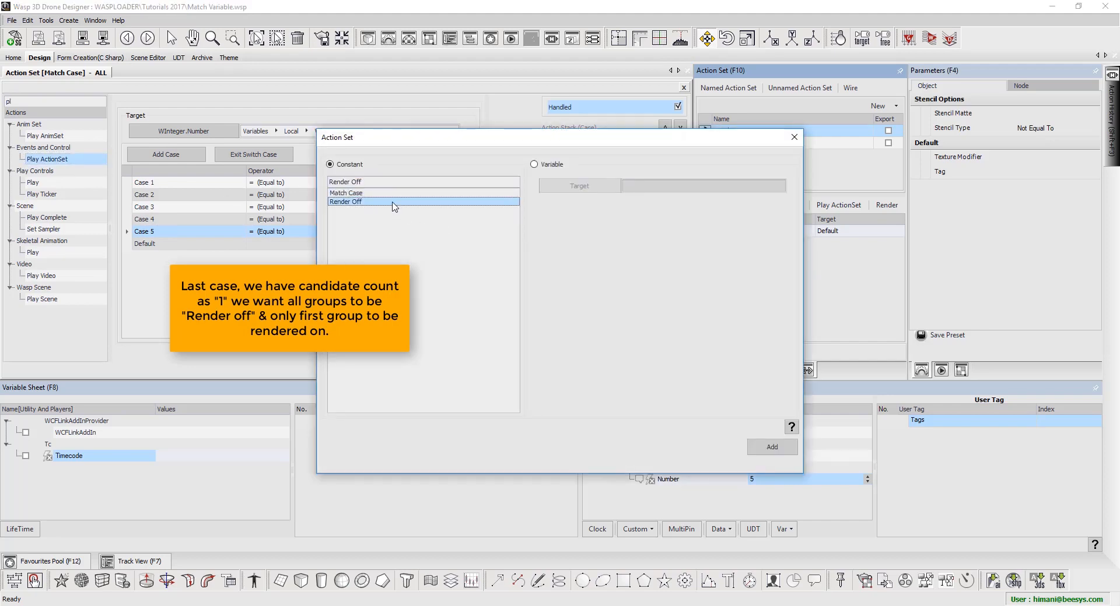
click(776, 447)
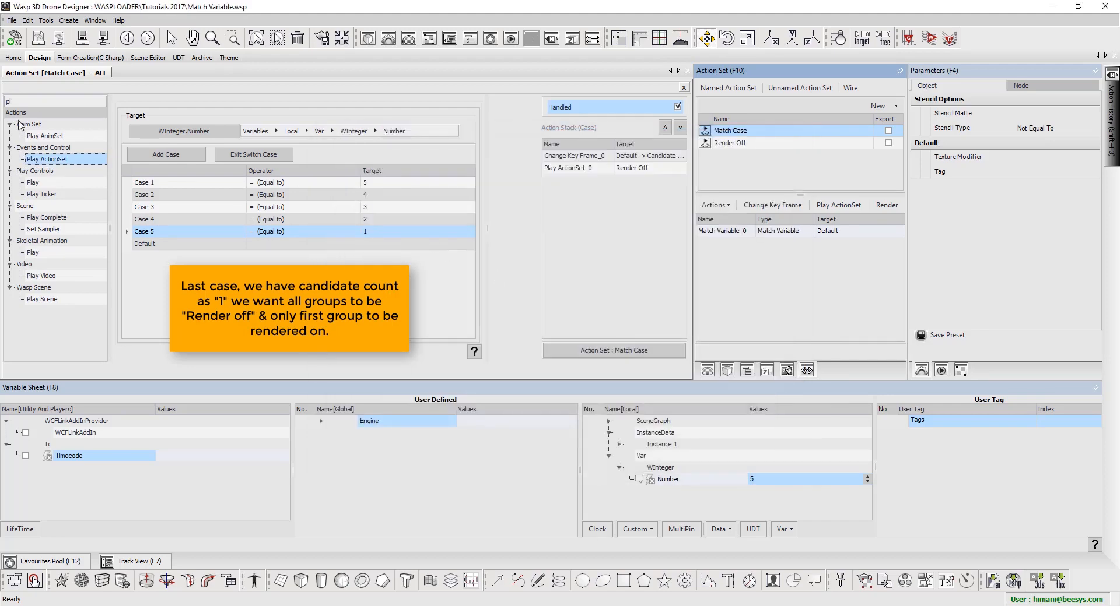
Add a Render action to Case 5 that targets the Candidate 1 primitive with Render set to True
text(re)
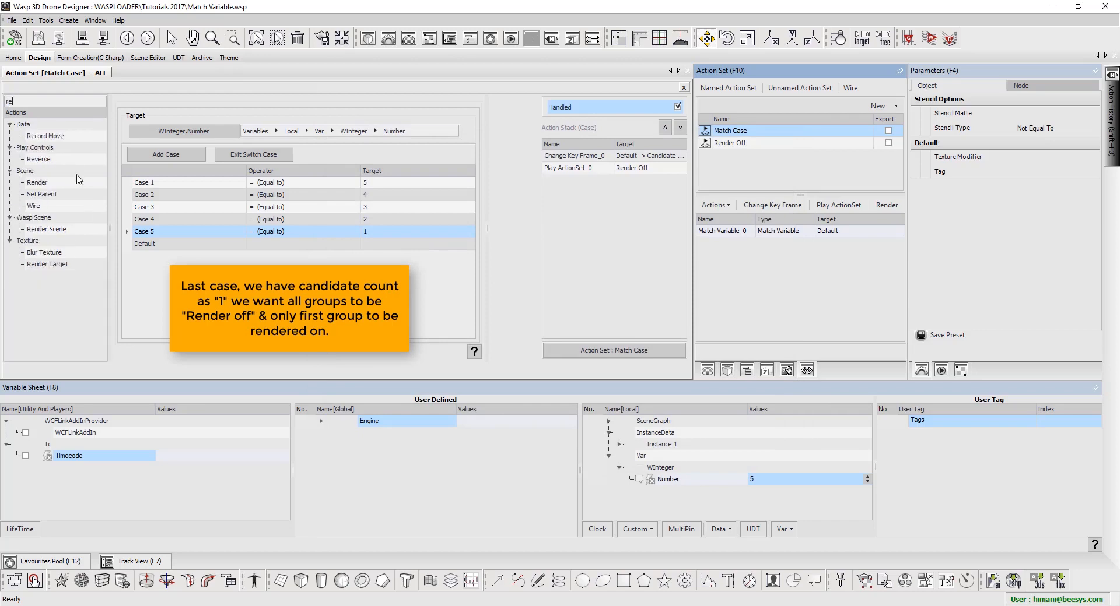
double_click(74, 184)
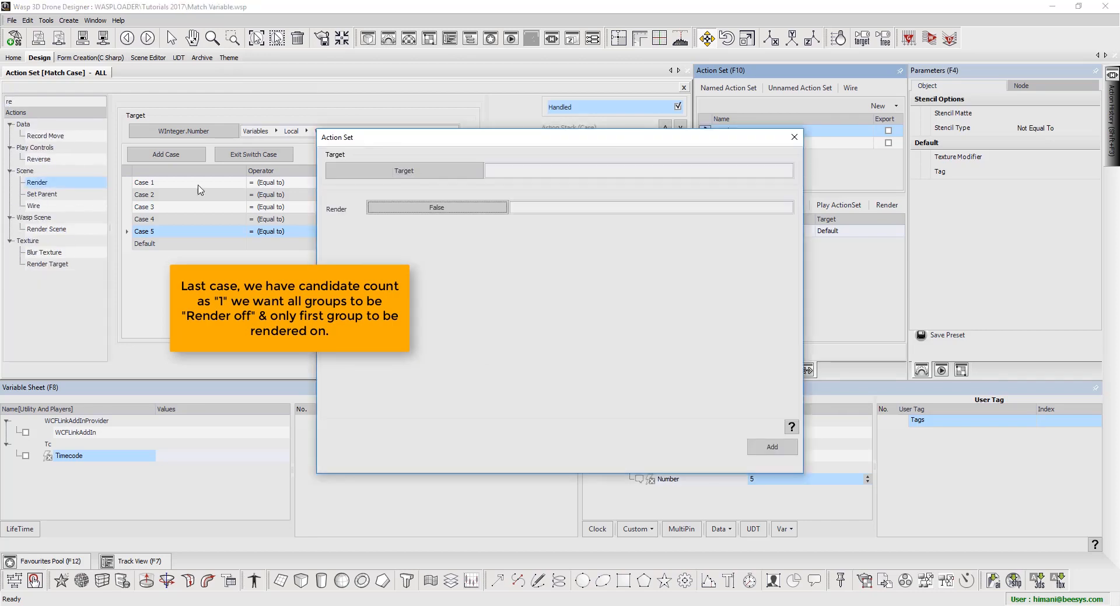
click(794, 137)
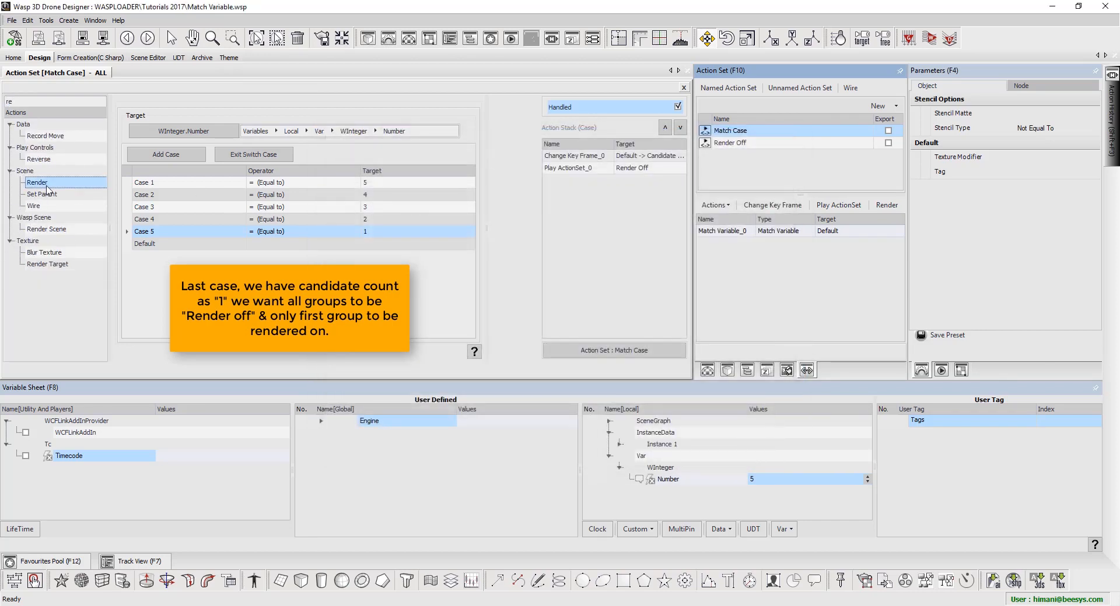
double_click(48, 184)
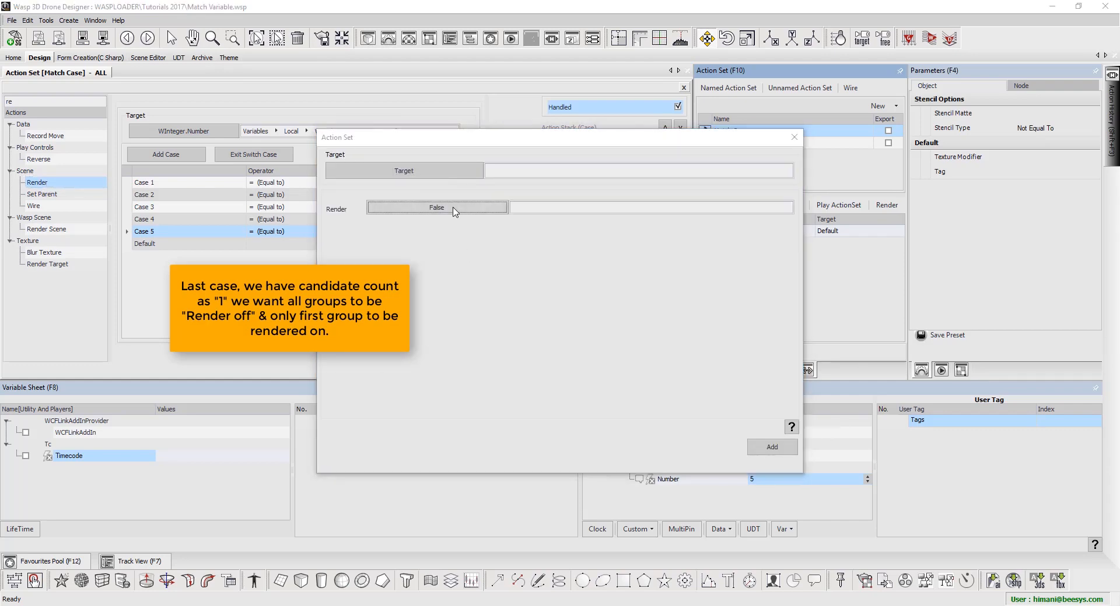
click(454, 208)
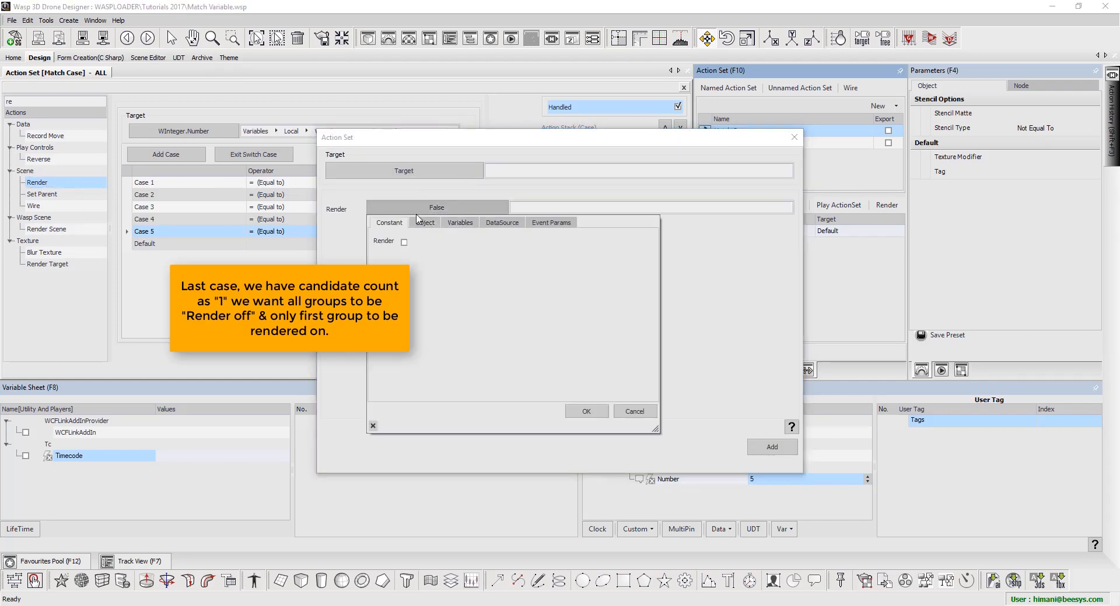
click(396, 173)
double_click(371, 230)
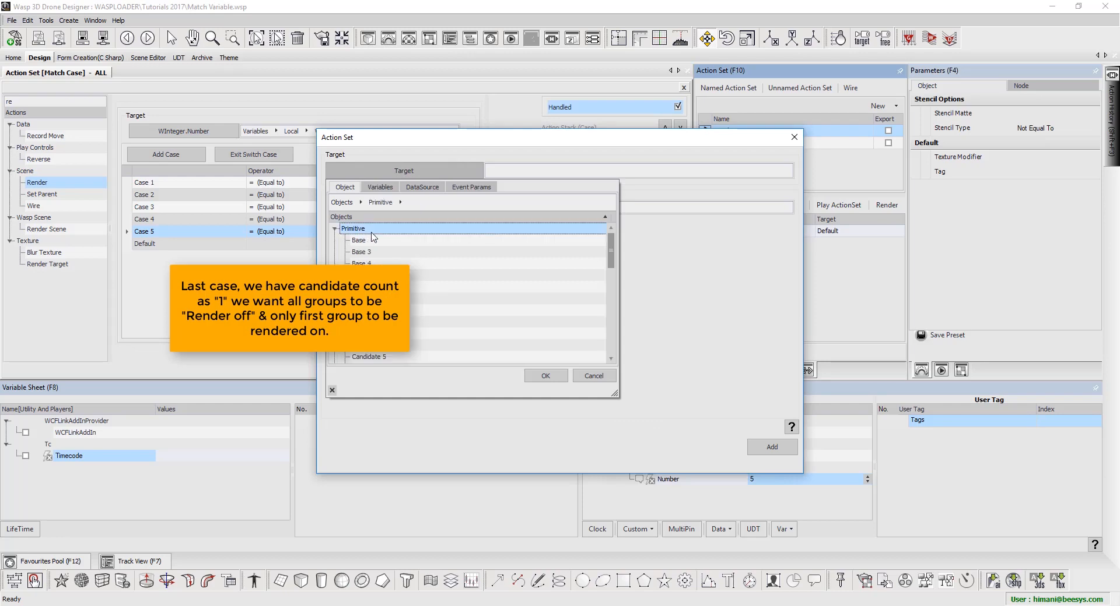
double_click(368, 310)
click(416, 208)
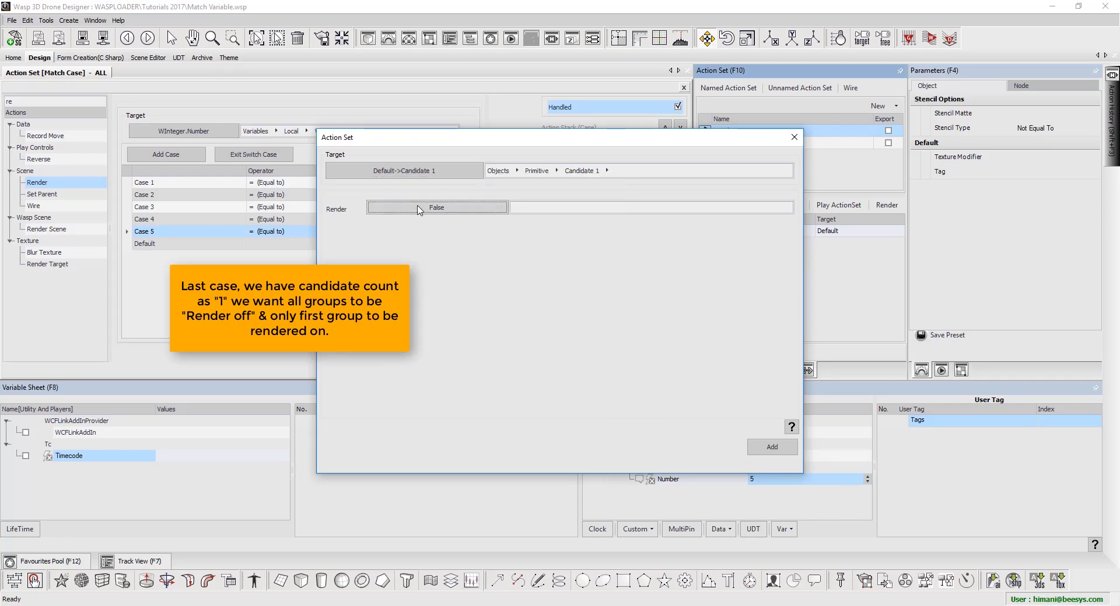
click(404, 242)
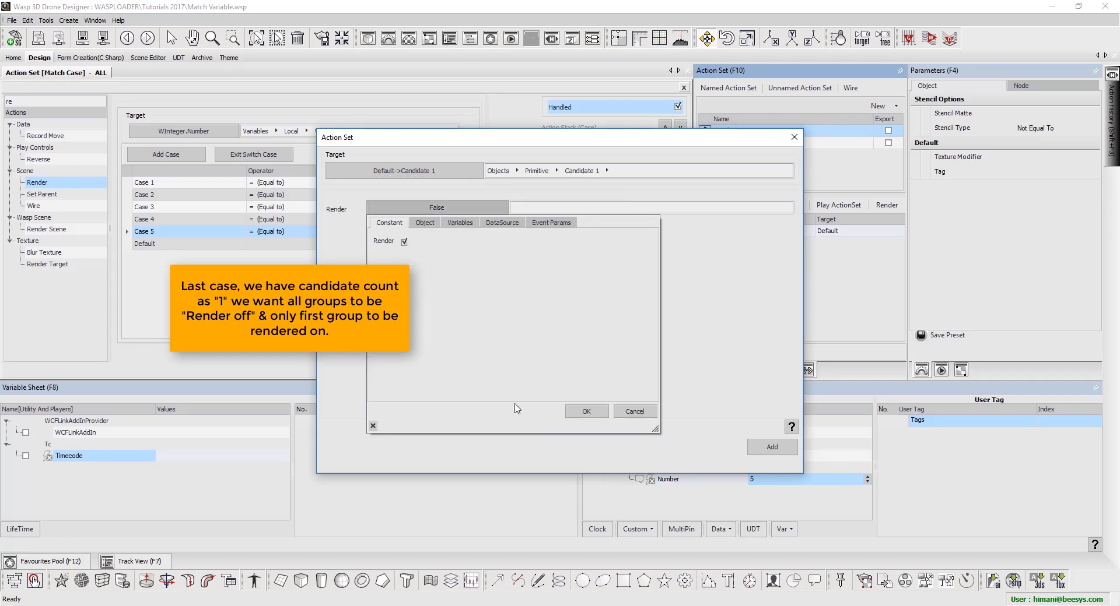
click(580, 411)
click(758, 448)
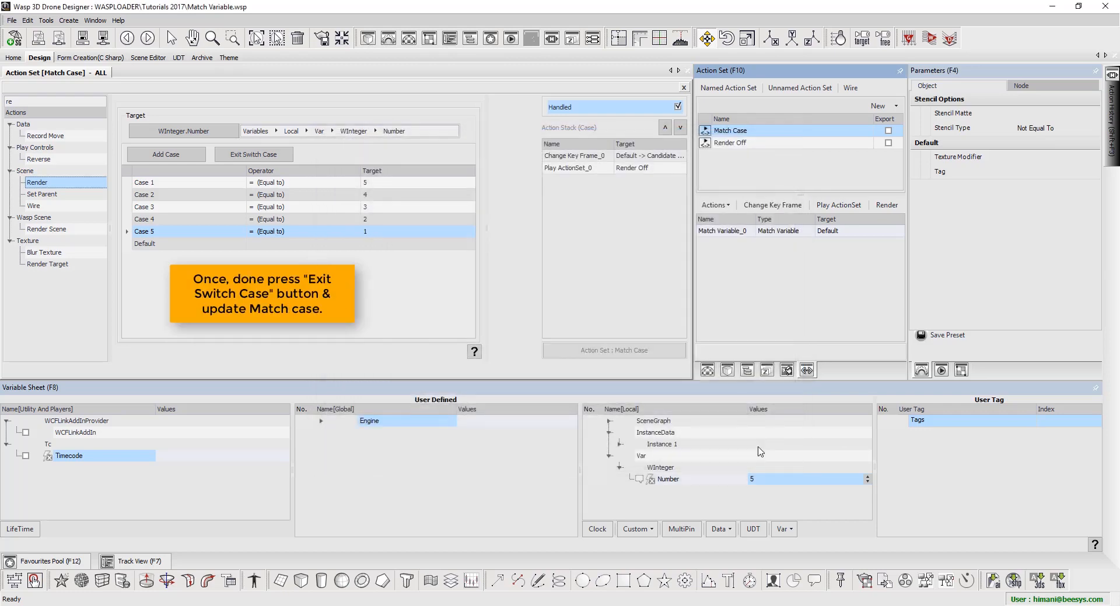
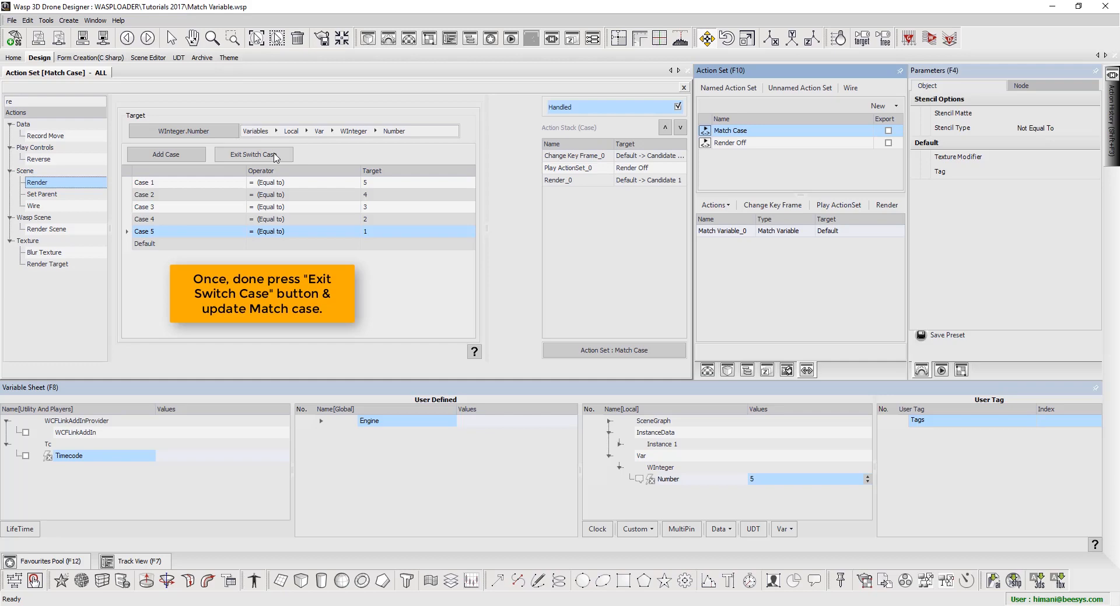
Exit the switch case, update the Match Variable action in the Match Case action set, and close the action set editor
click(275, 155)
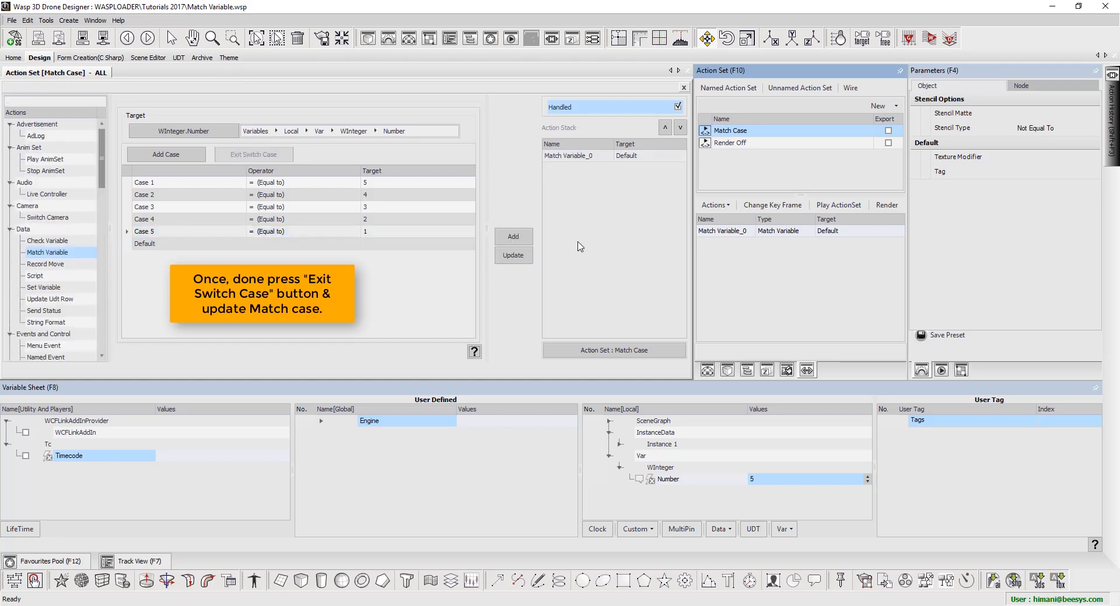
click(564, 155)
click(508, 255)
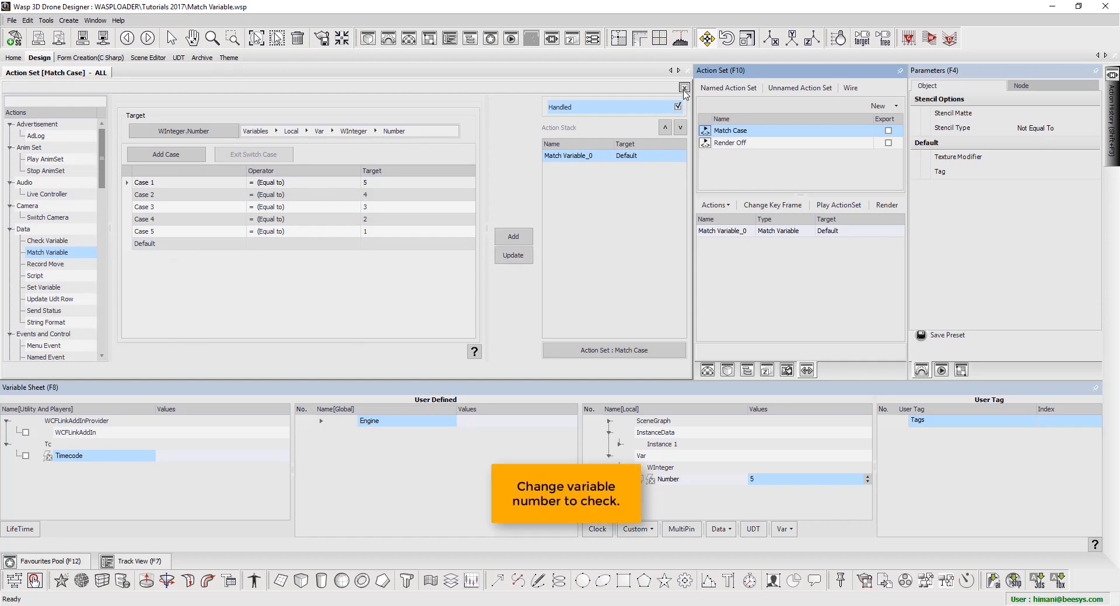
click(683, 88)
Set the Number variable to 2 and play the Match Case action set to test it
click(775, 479)
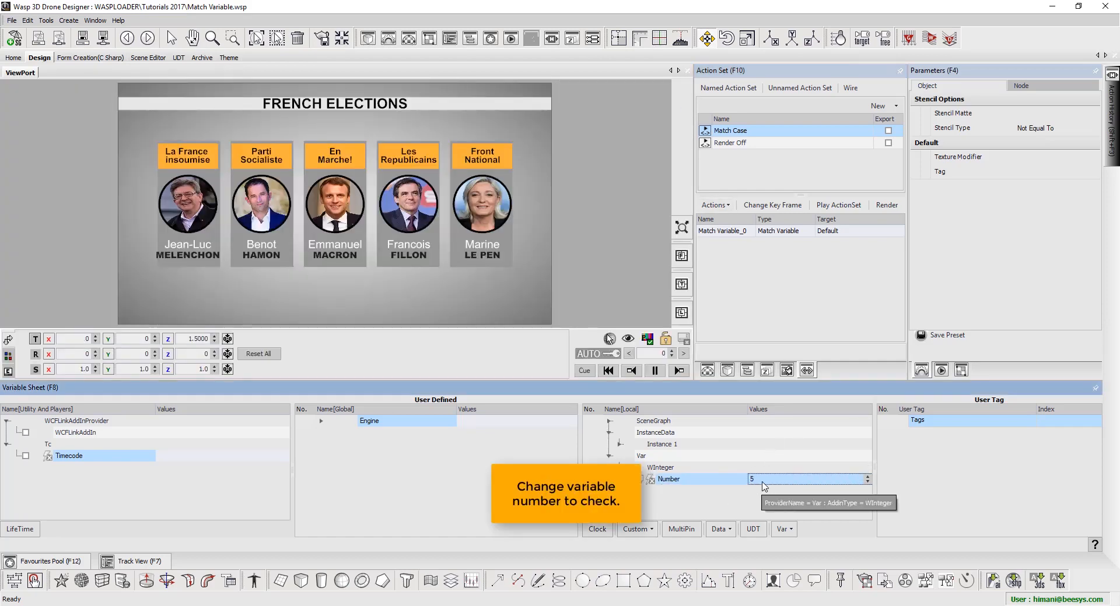
text(2)
key(Return)
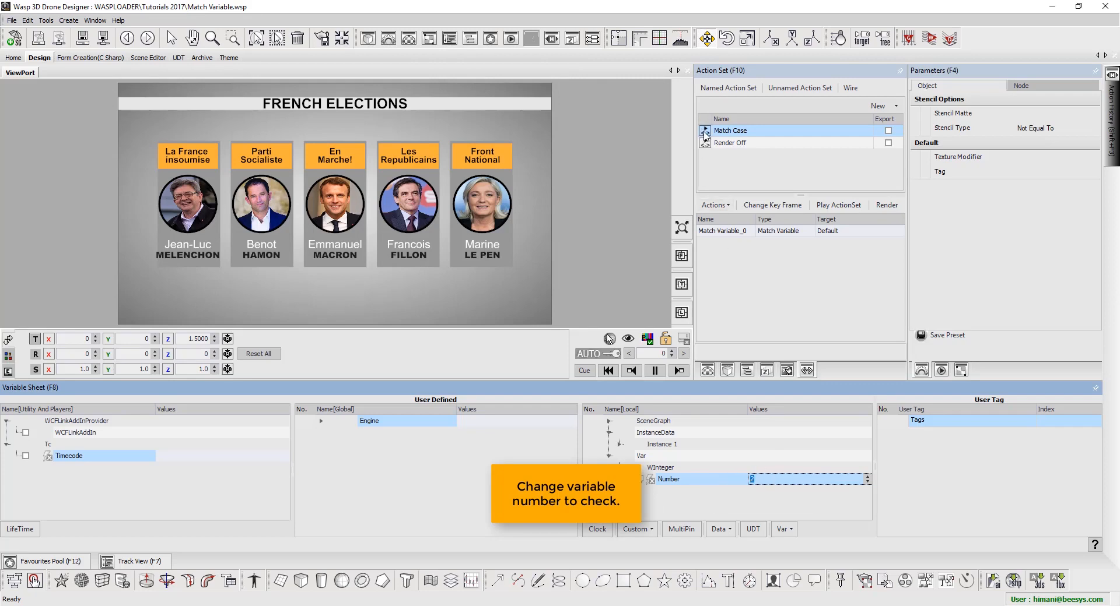
click(704, 133)
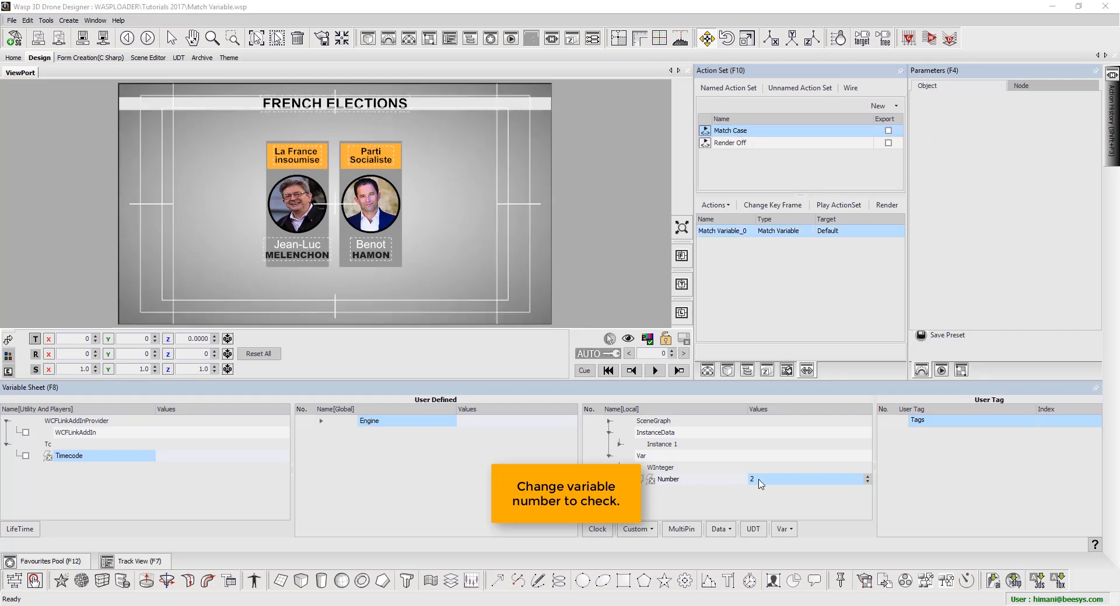
Set the Number variable to 4 and run the Match Case action set again
click(703, 480)
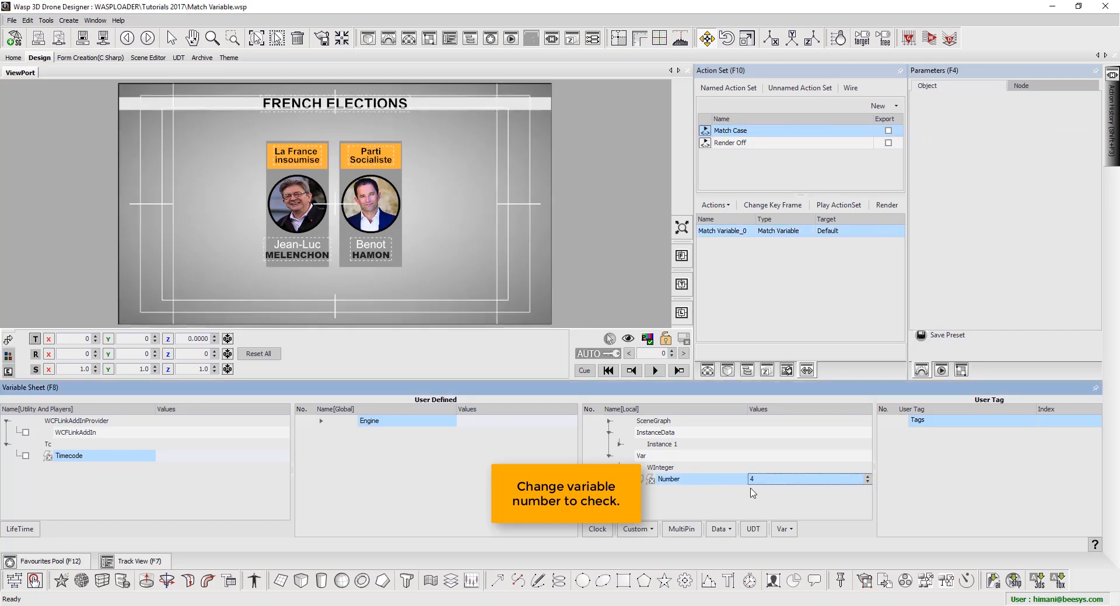
text(4)
click(704, 133)
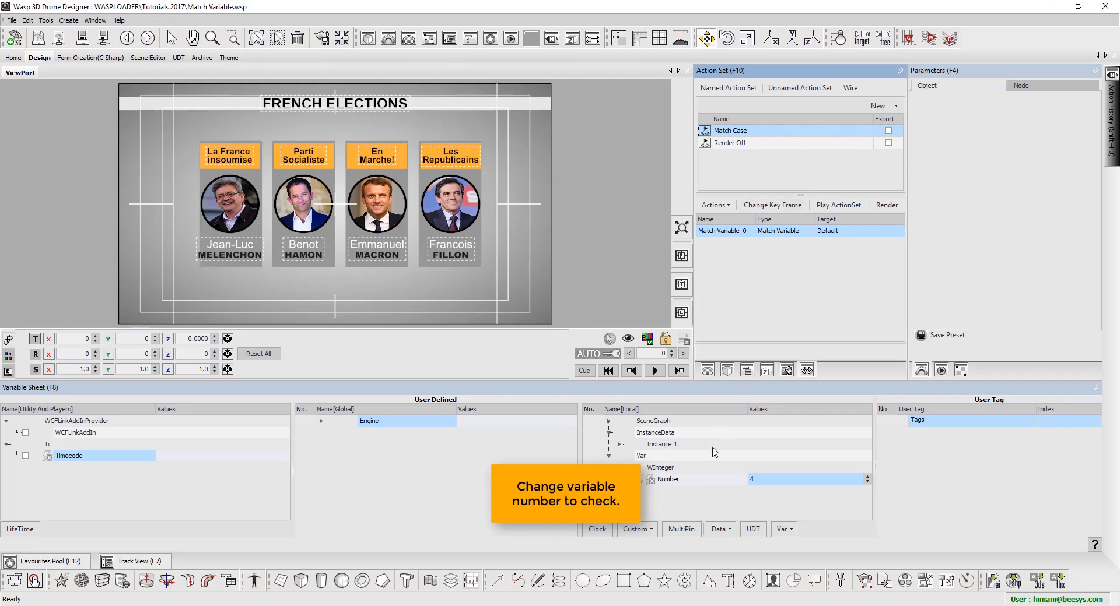
Add a Play ActionSet action for Match Case to the SceneGraph's On Scene Cue event and close the event editor
click(747, 371)
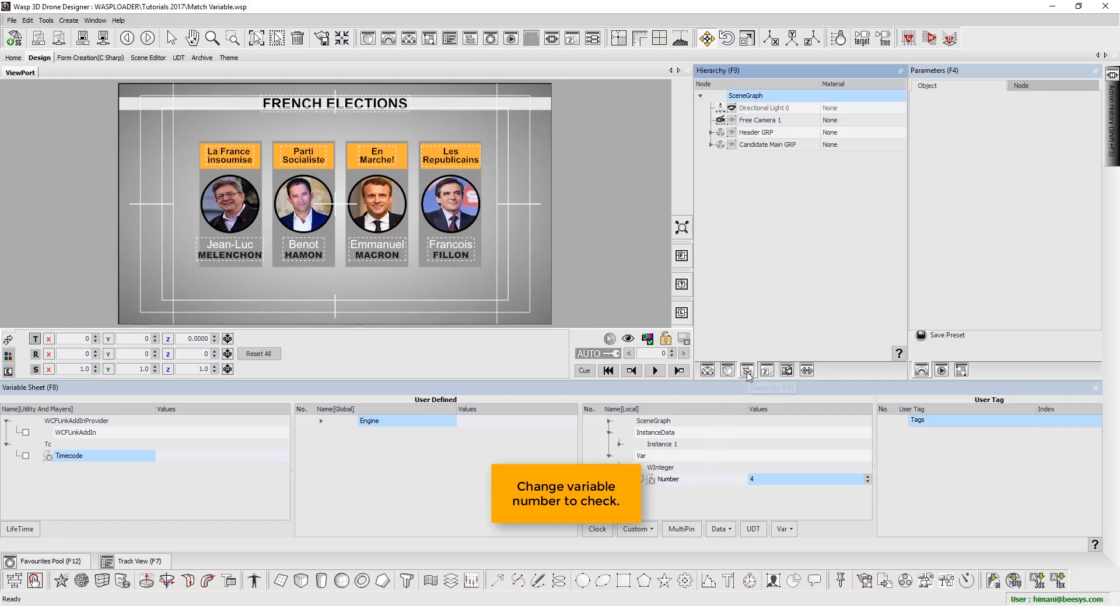
right_click(766, 97)
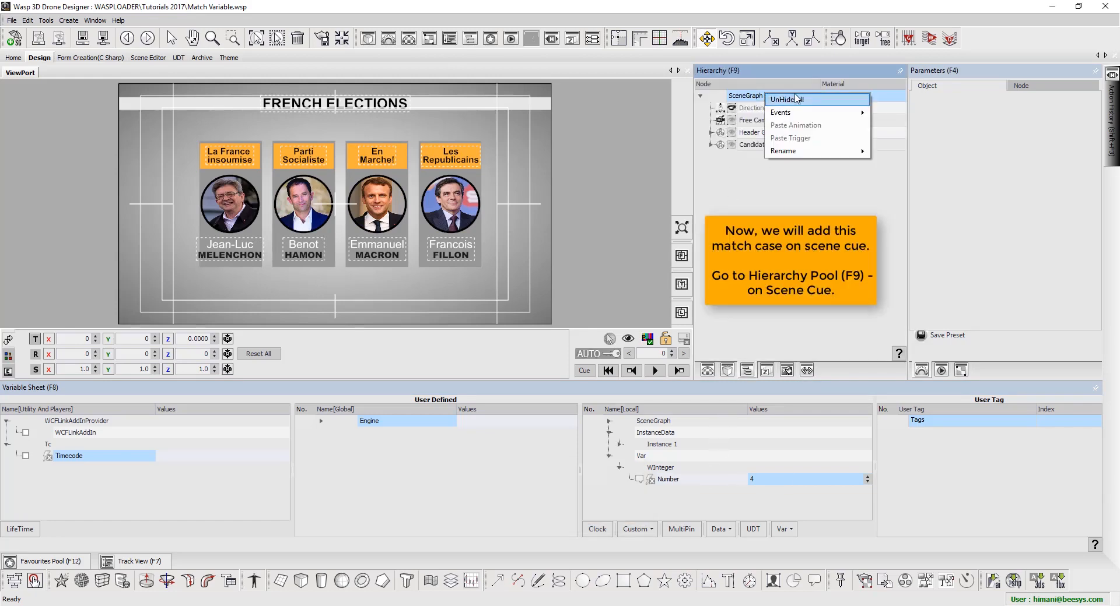
mouse_move(799, 114)
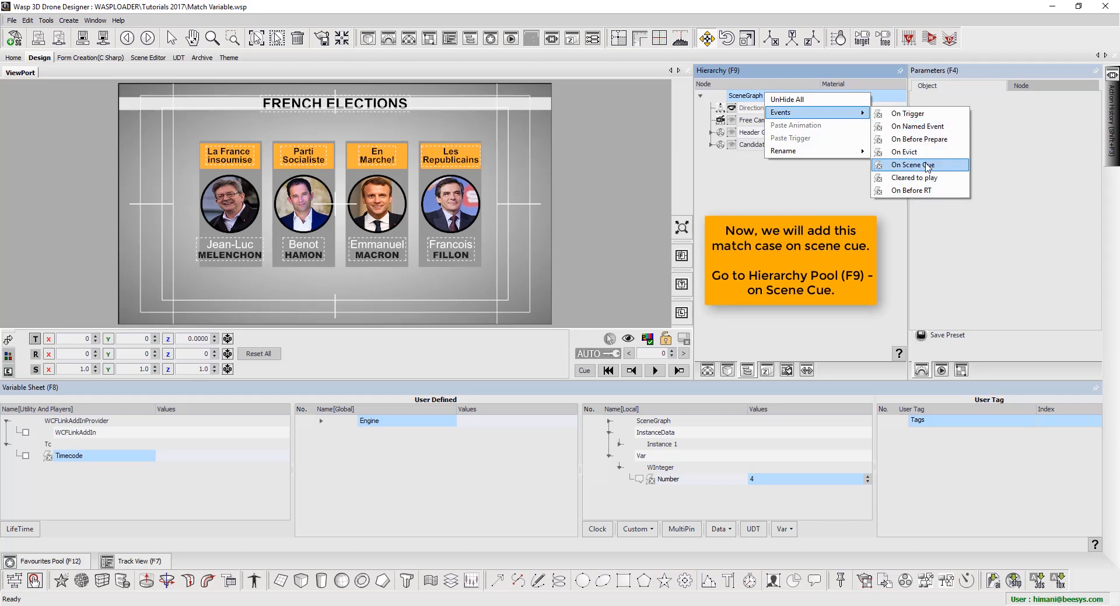
click(928, 165)
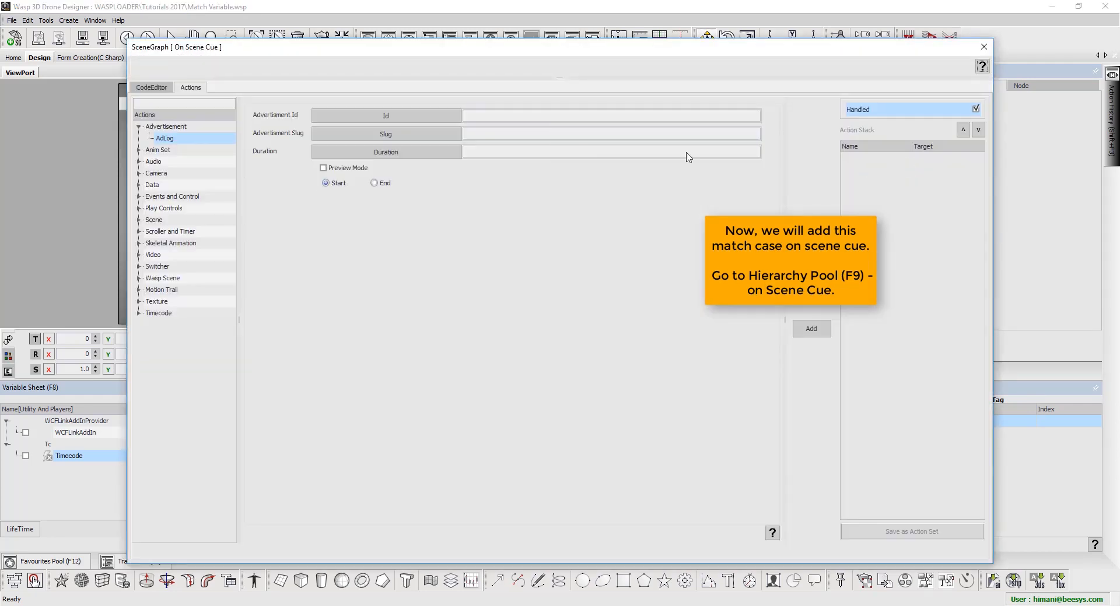
click(176, 105)
text(PL)
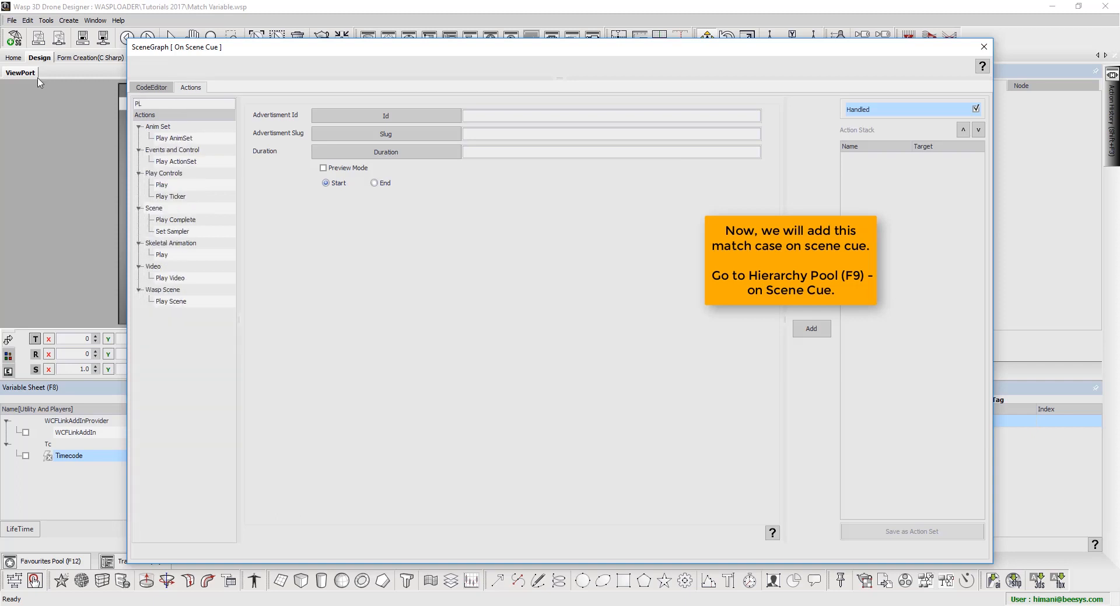
click(175, 162)
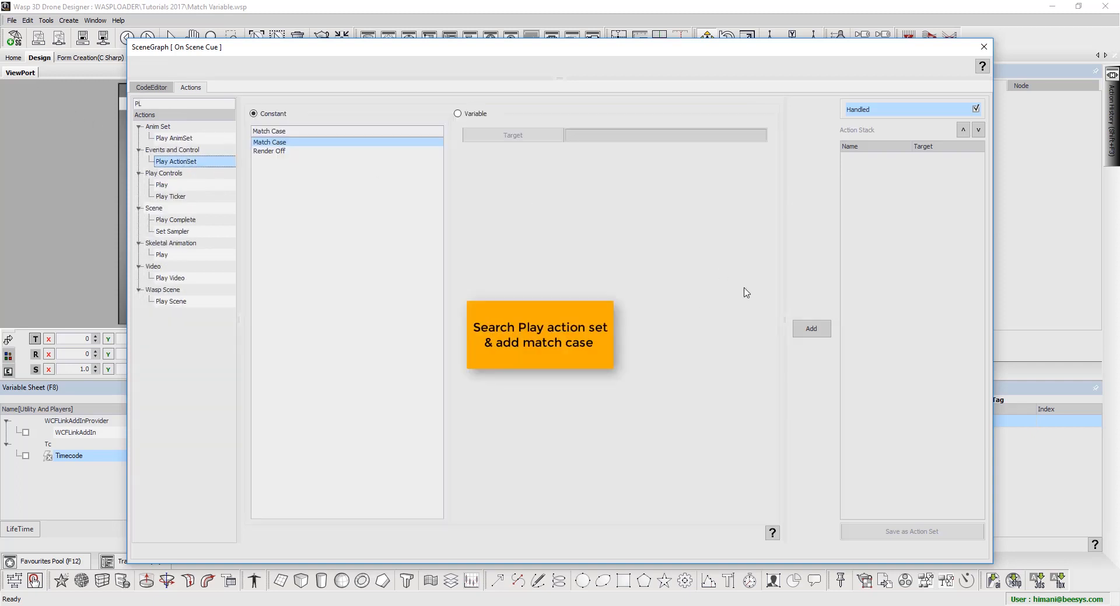
click(811, 329)
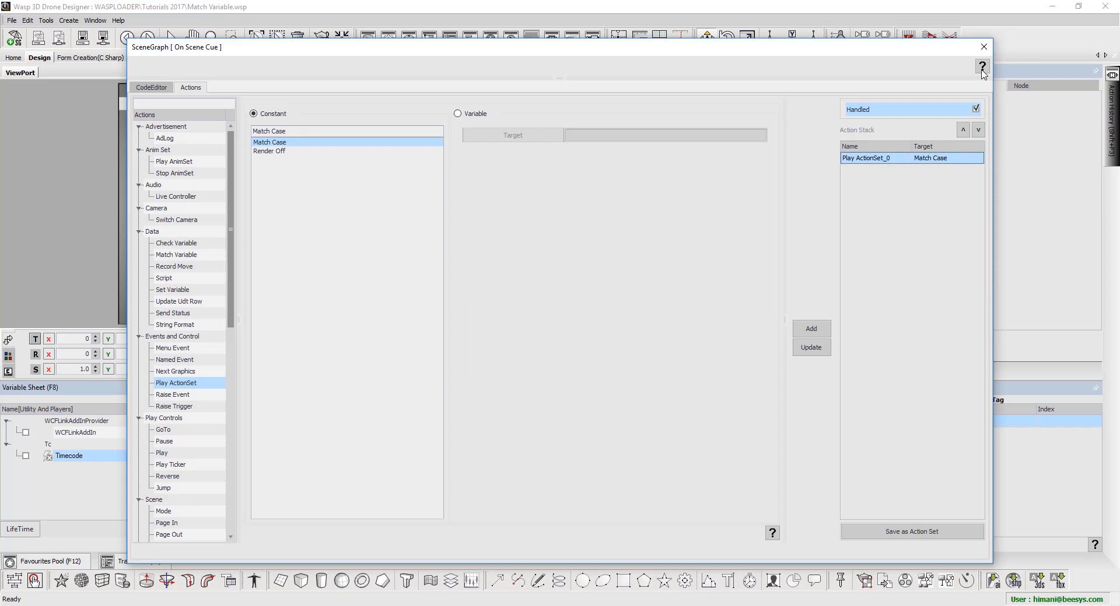
click(984, 47)
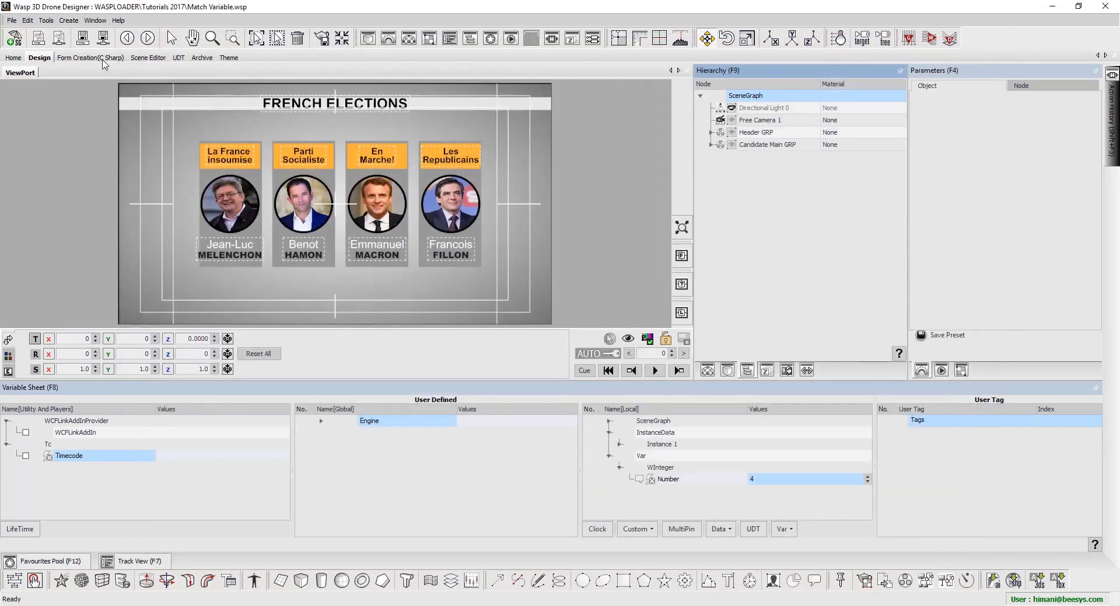
Add the Number variable to the C Sharp data entry form and move its control slightly down from the form's upper edge
click(101, 60)
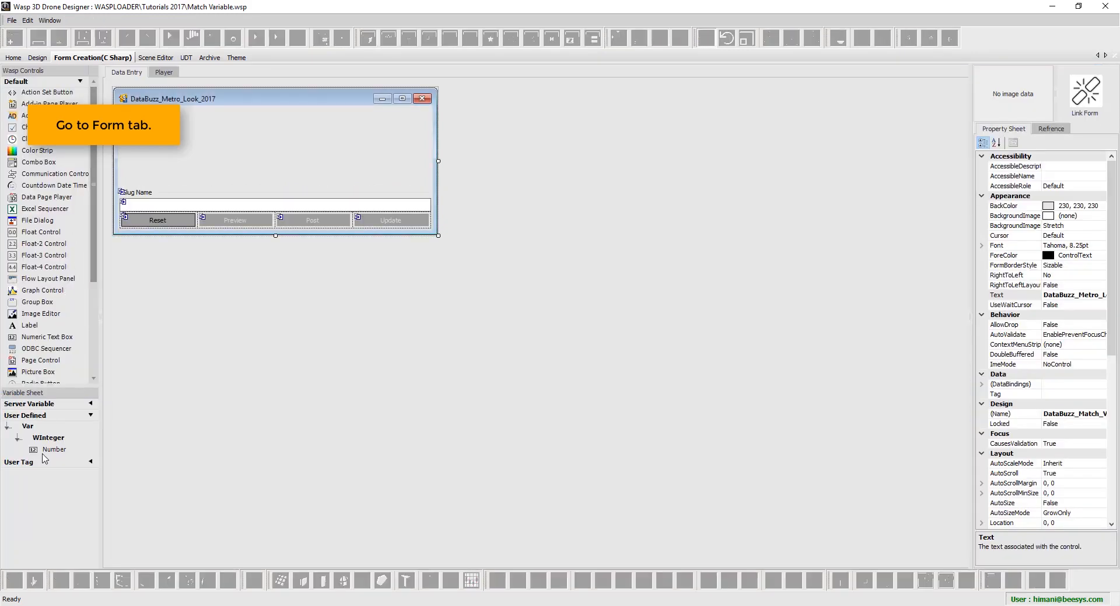
double_click(53, 449)
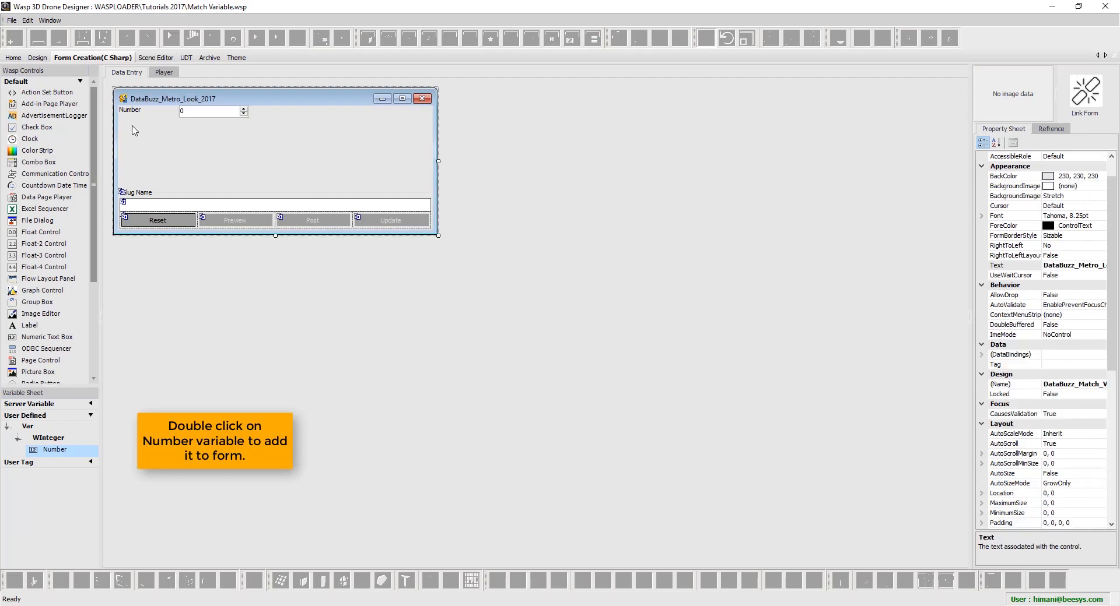
drag(184, 112, 191, 134)
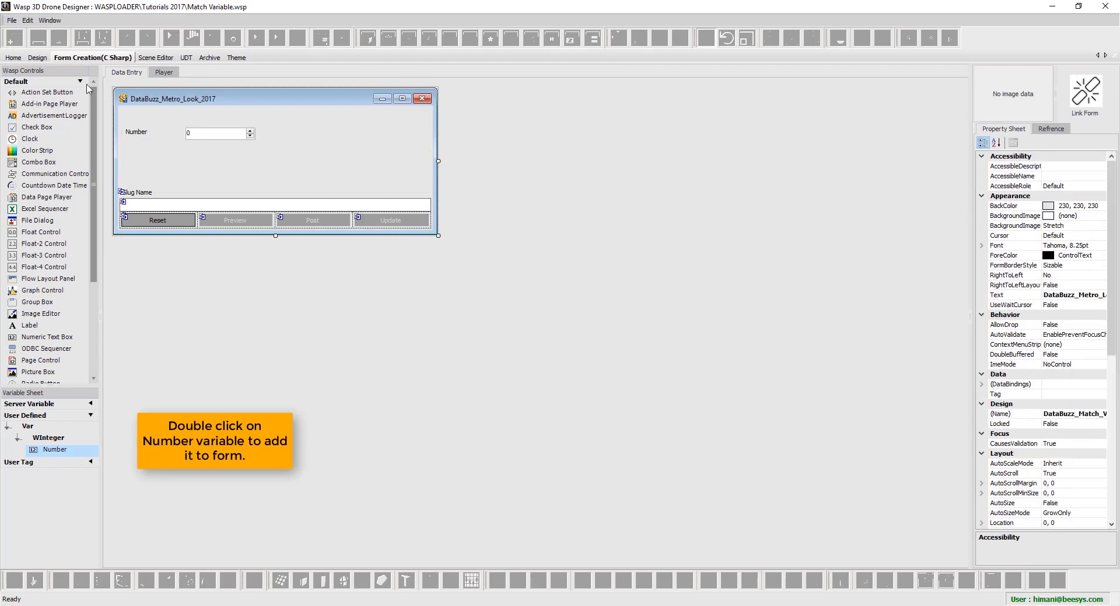
Save the Match Variable scene and its form as a template
click(12, 21)
mouse_move(28, 81)
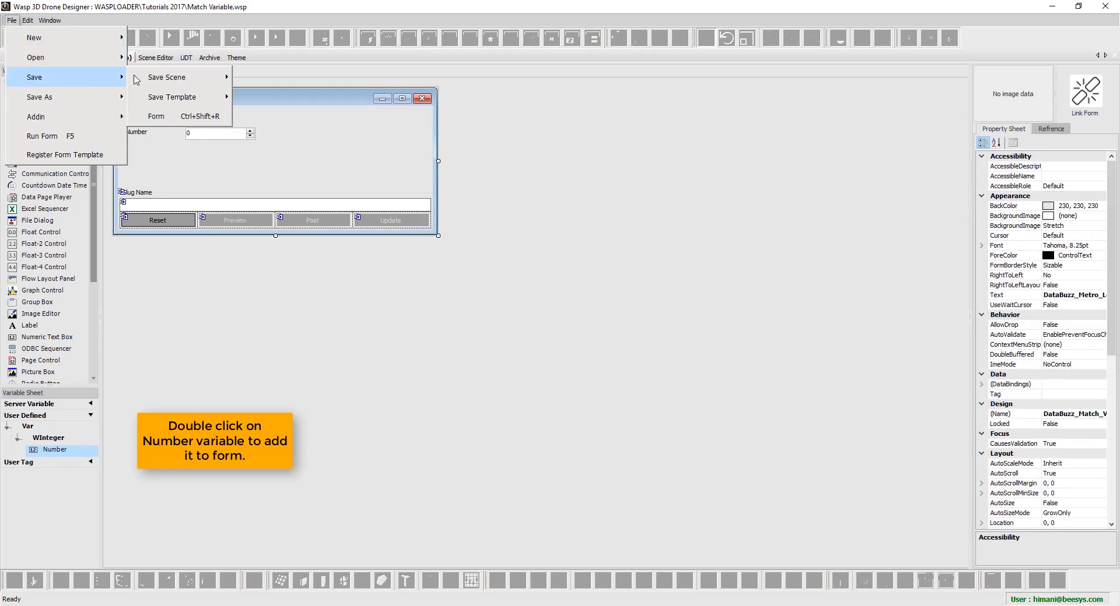
mouse_move(186, 97)
click(264, 97)
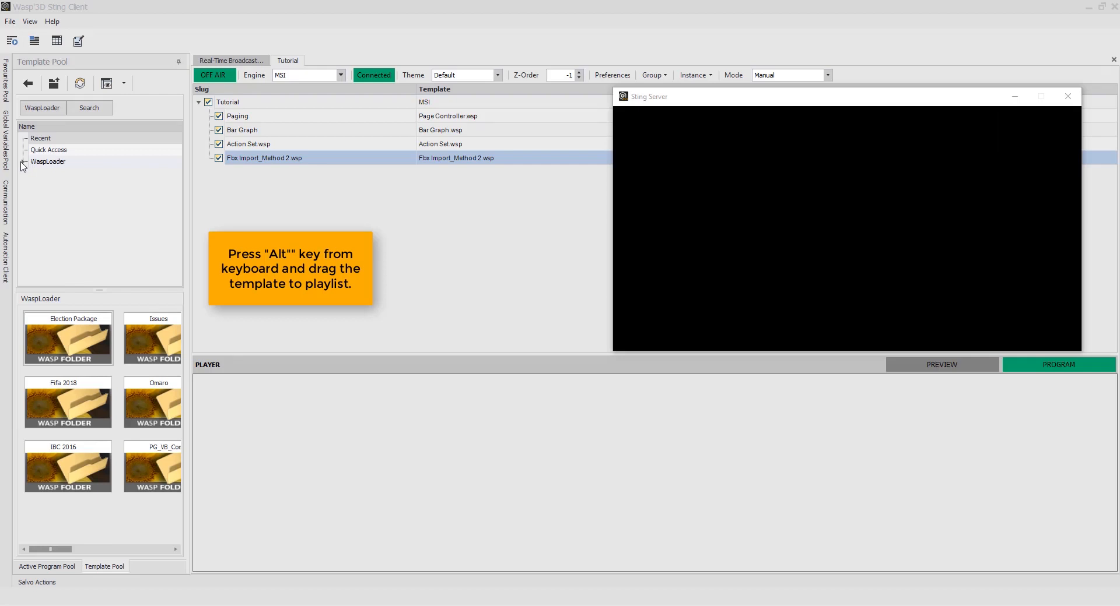
In Sting Client, add the Match Variable.wsp template from the Tutorials 2017 folder to the Tutorial playlist as an instance
click(23, 163)
scroll(63, 187, down, 2)
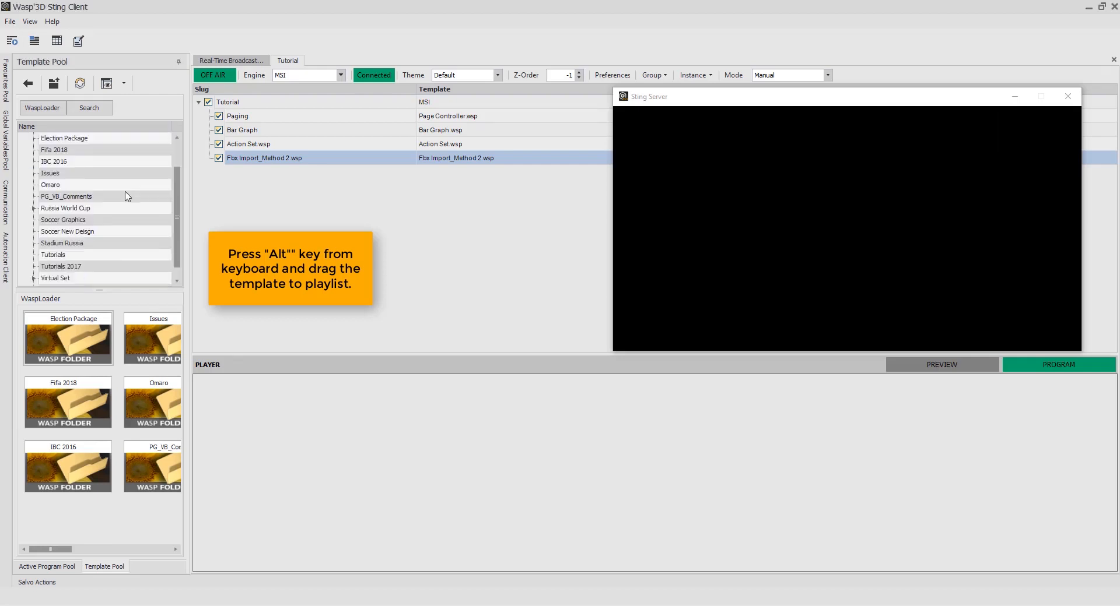
click(67, 260)
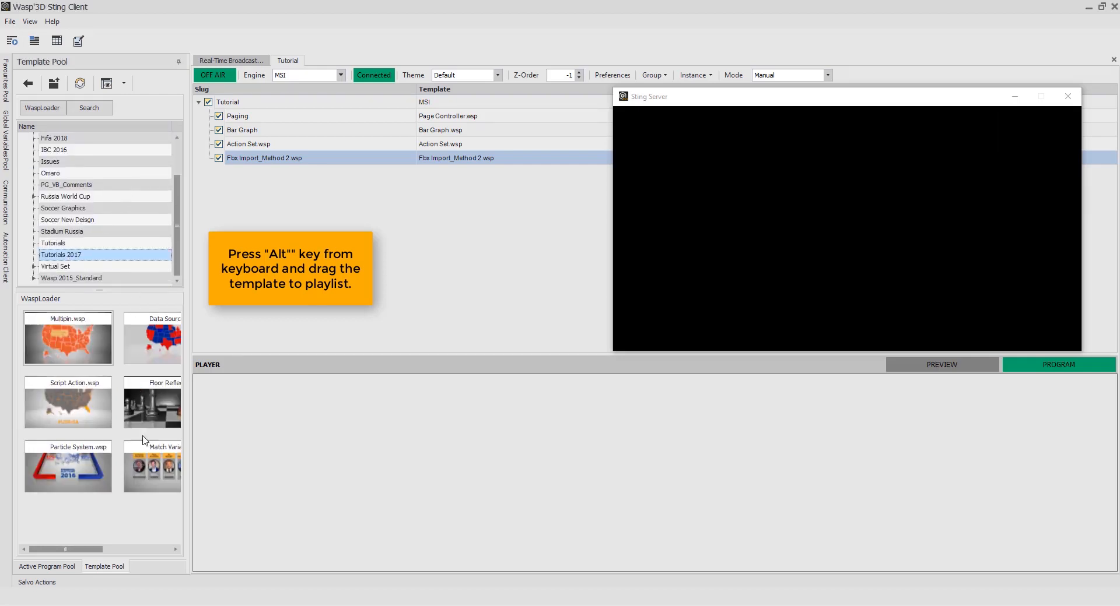
scroll(147, 467, right, 2)
alt+drag(147, 469, 302, 210)
Edit the Match Variable instance's data, setting Number to 4 and the slug name to 4 Candidates, and post it
click(293, 173)
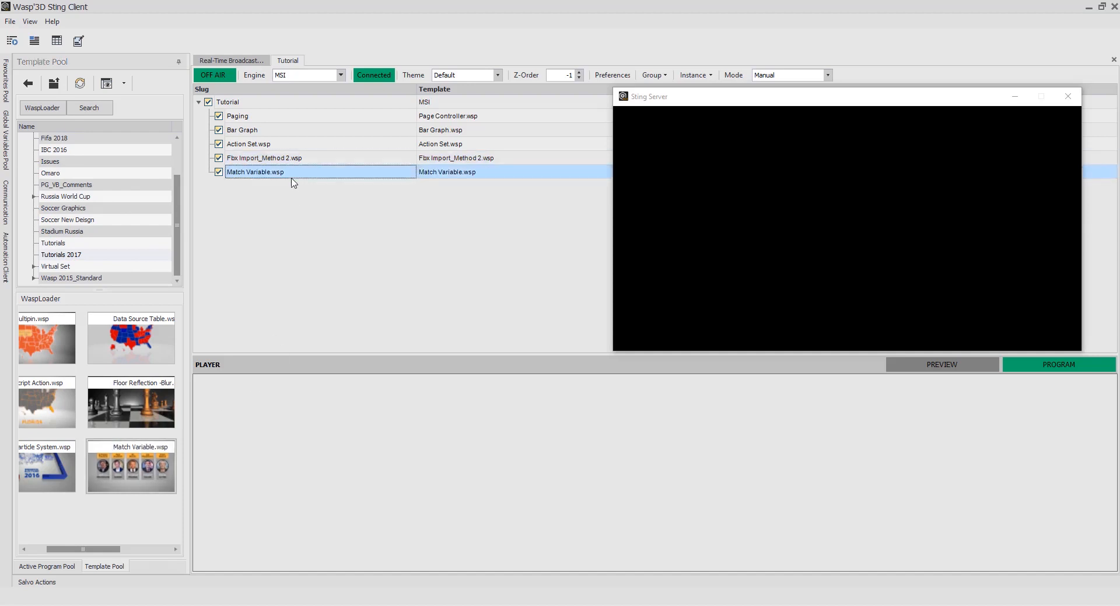
right_click(292, 174)
click(309, 182)
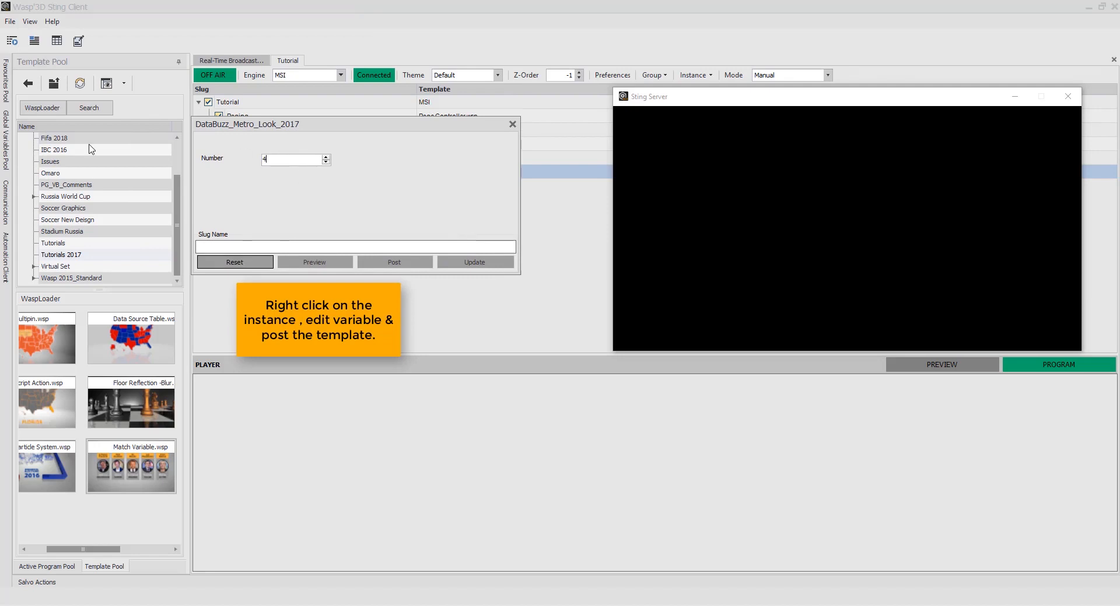
click(247, 245)
text(4 Cam)
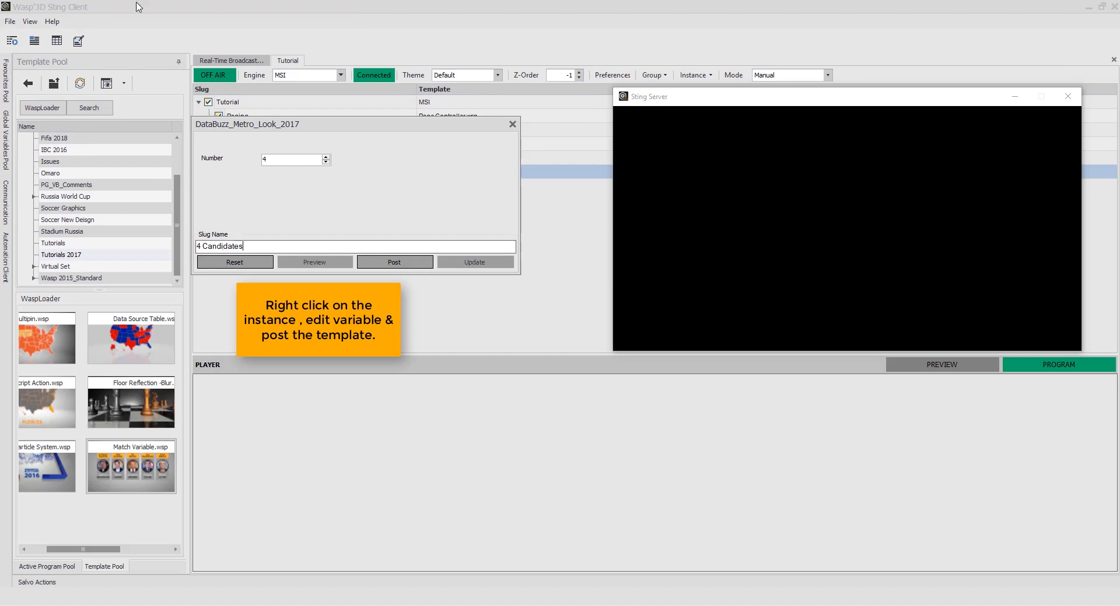
click(366, 262)
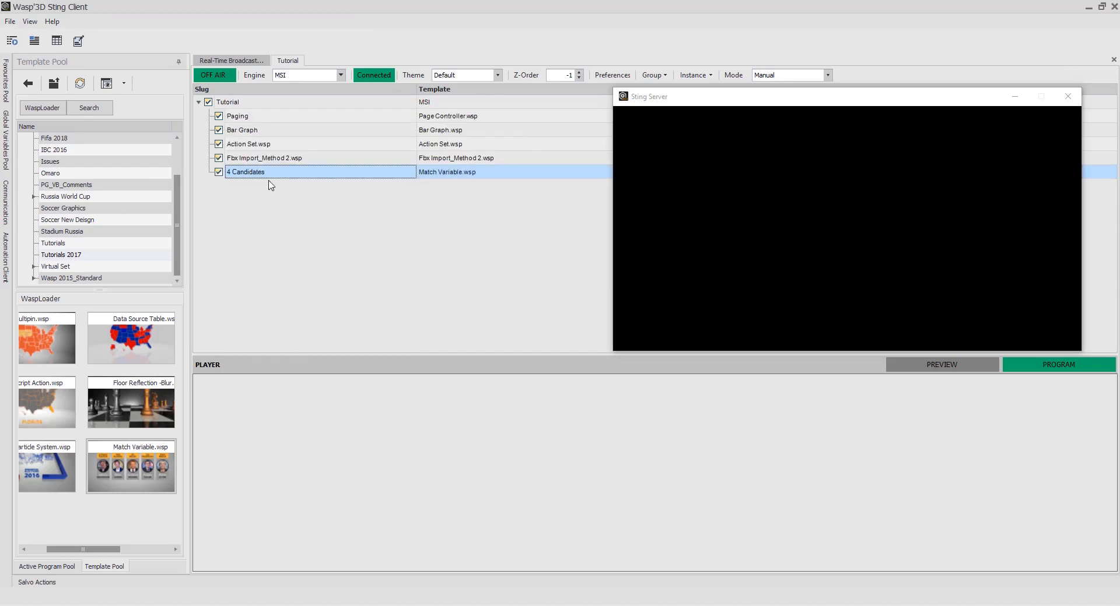
Load and play the 4 Candidates instance to check its output, and close it in the player
double_click(271, 175)
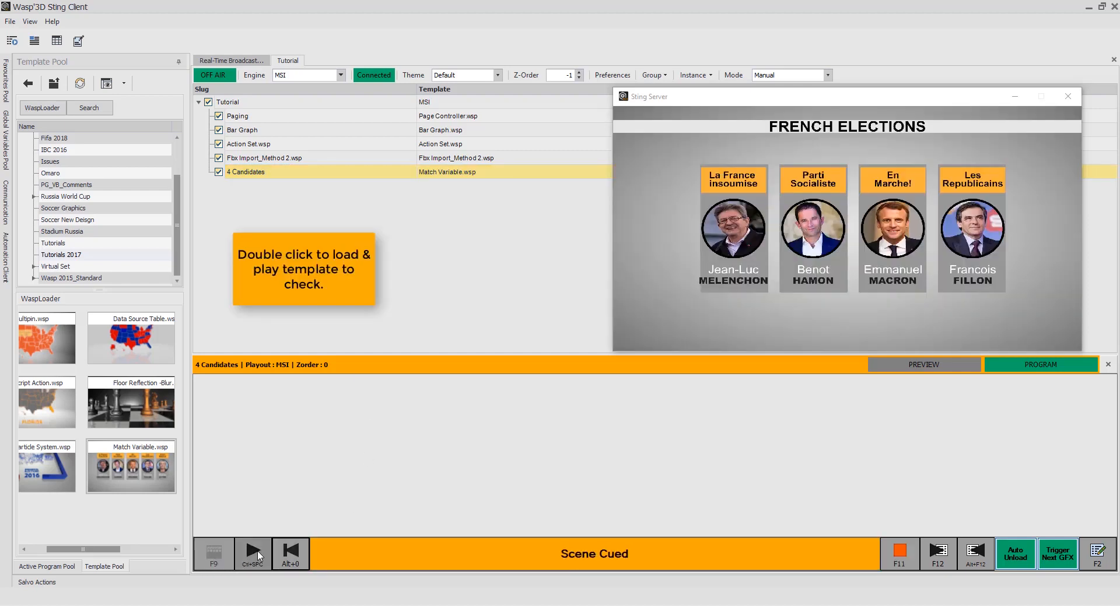
click(1108, 364)
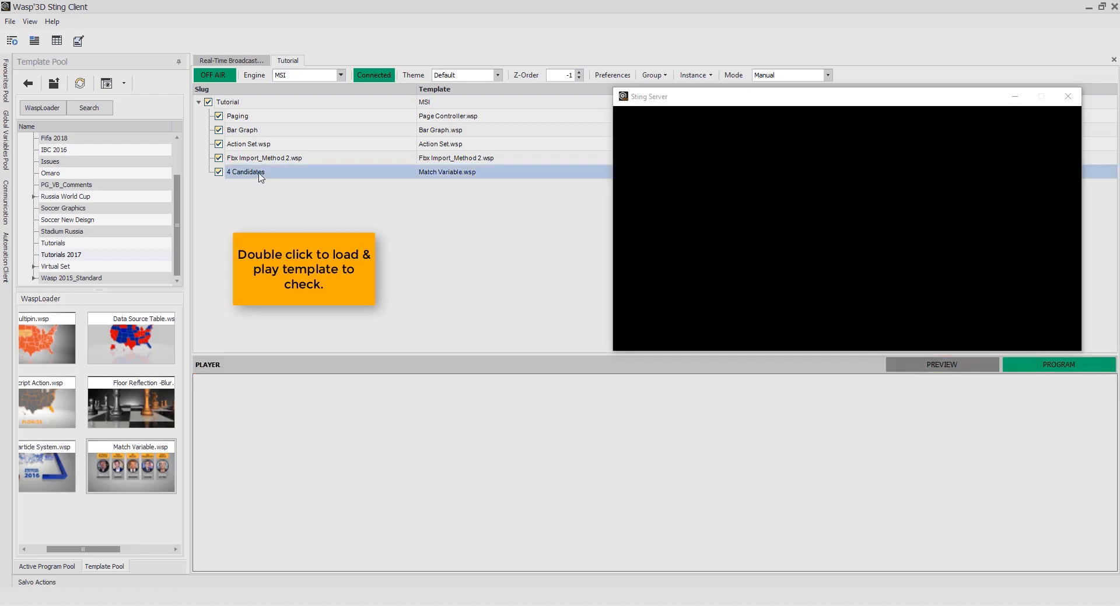
Add another Match Variable.wsp instance to the Tutorial playlist and post it with Number 2 and slug name 2 Candidates
drag(116, 461, 263, 194)
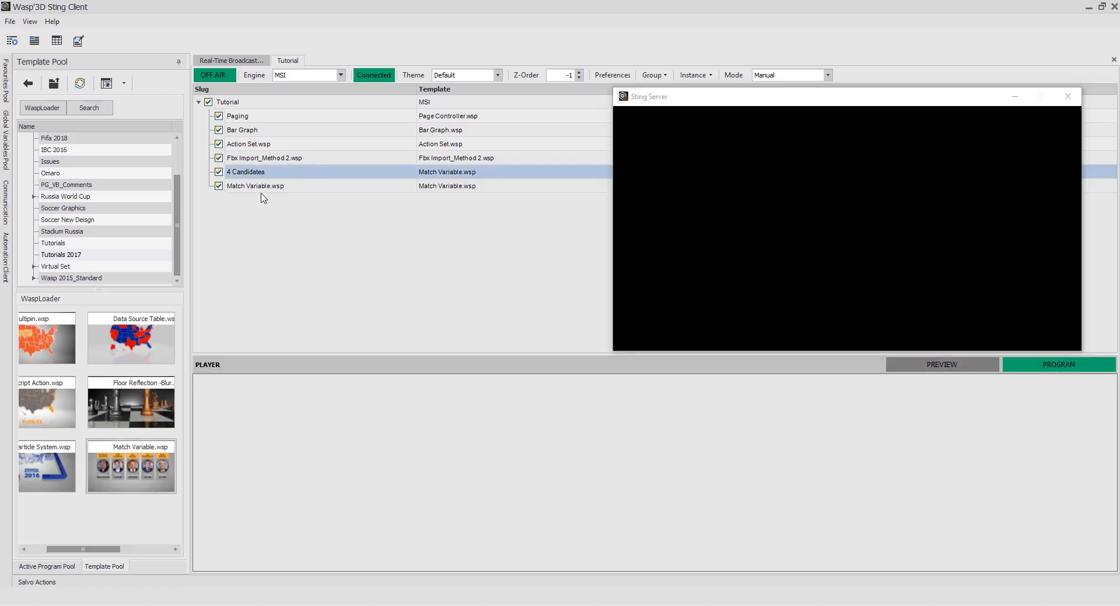
click(260, 186)
right_click(259, 186)
click(274, 192)
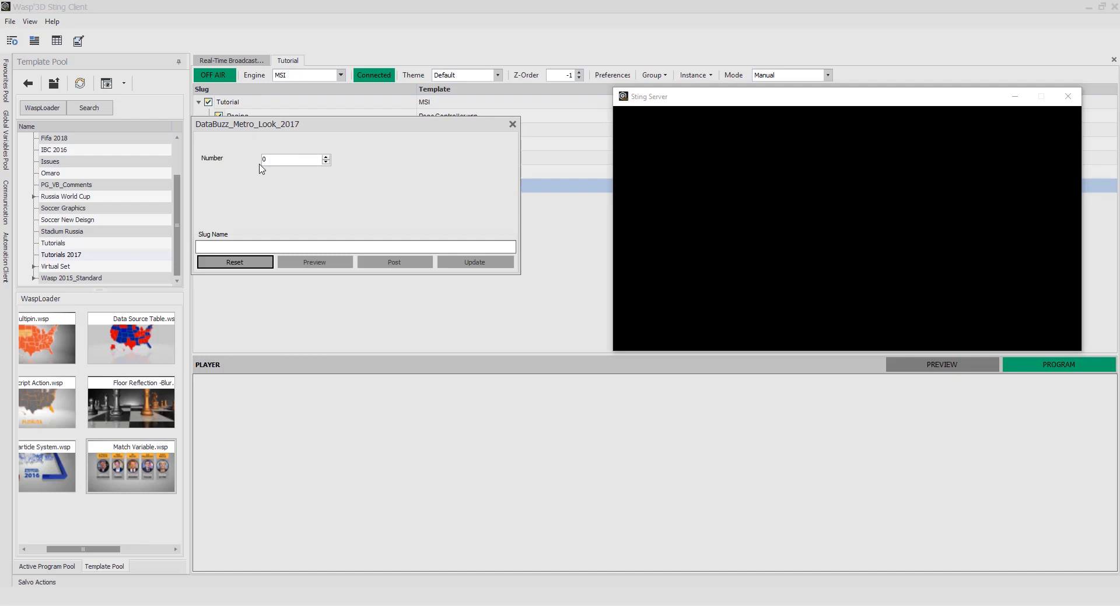
click(328, 157)
click(267, 244)
text(2 Candidates)
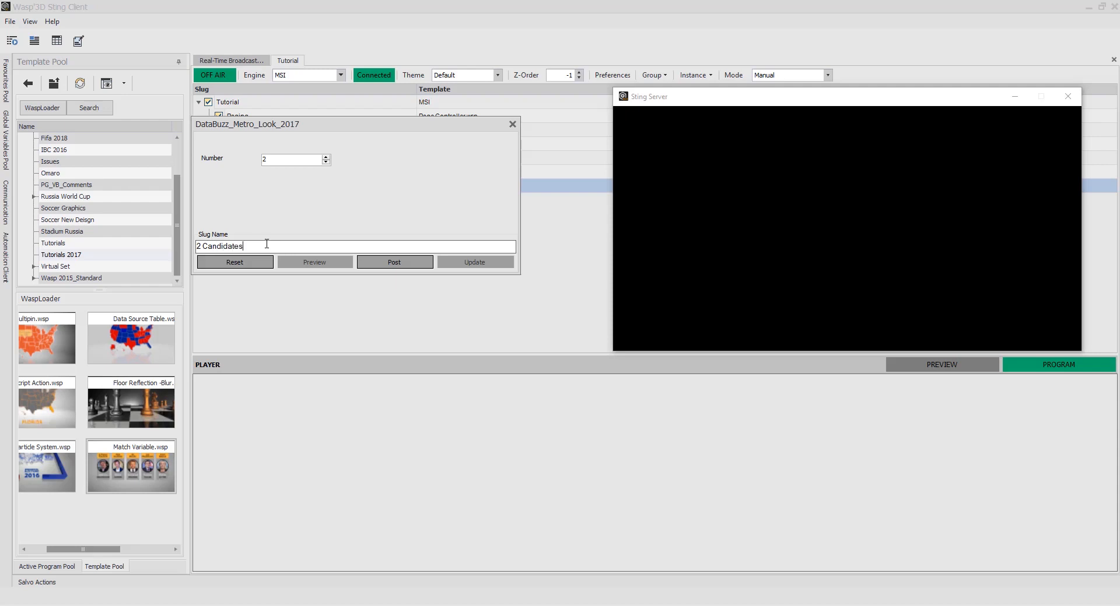
click(386, 261)
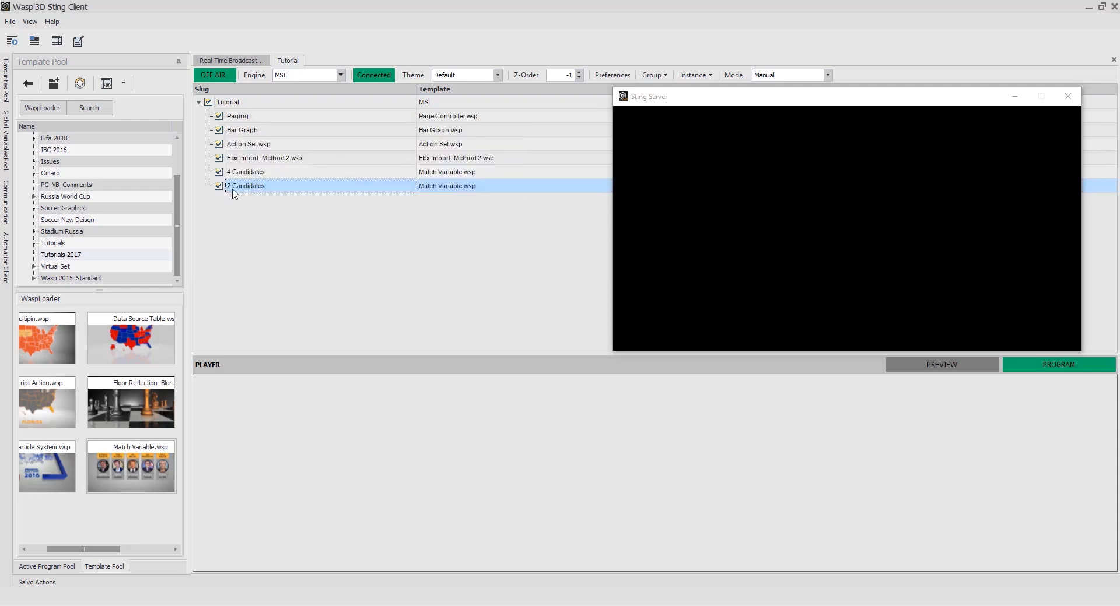
Load and play the 2 Candidates instance to check its output
double_click(233, 188)
click(253, 554)
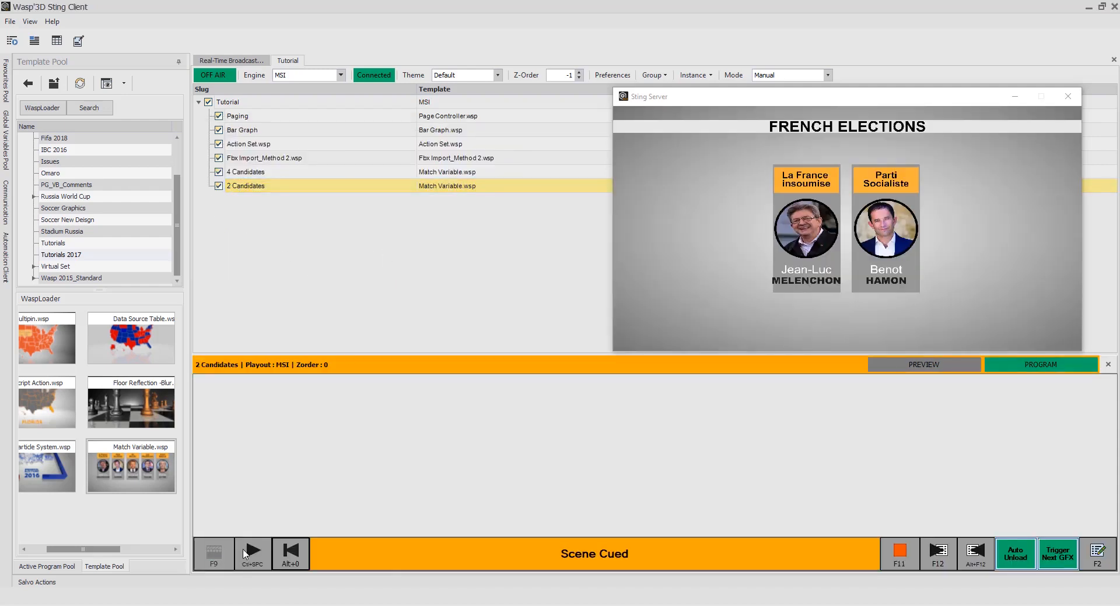